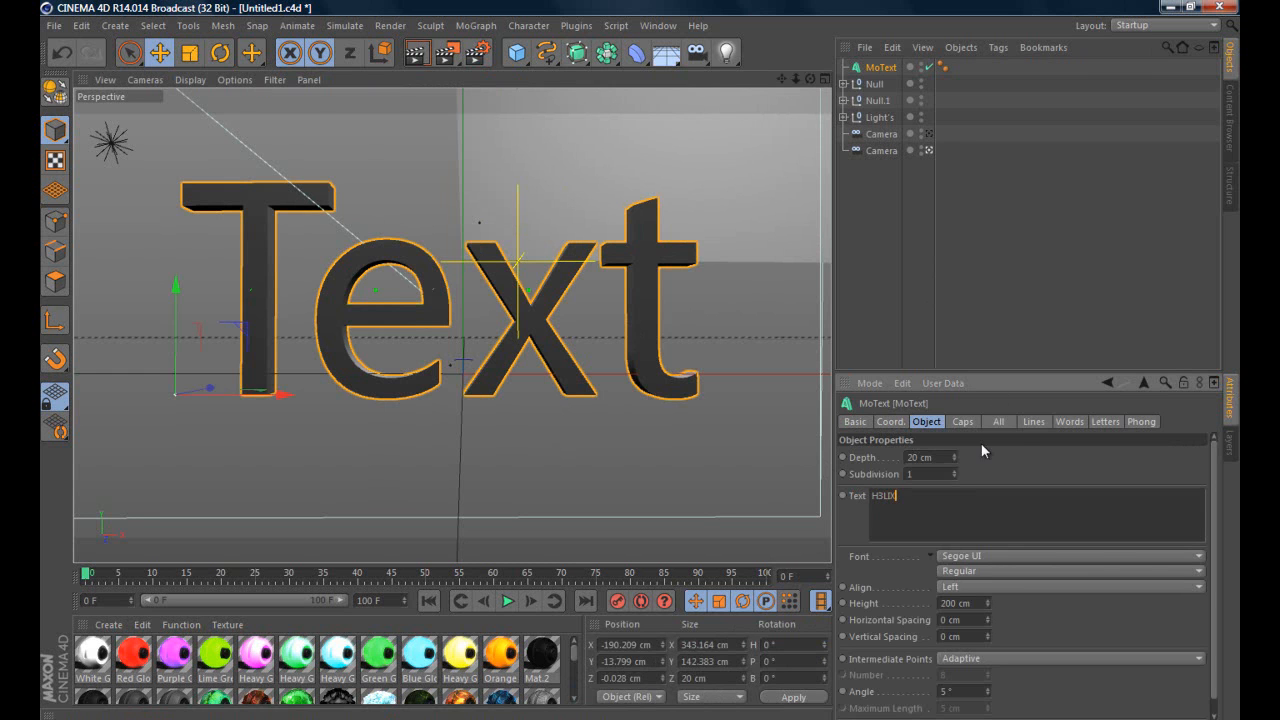
Give the MoText object the text H3LIX at a height of 150 cm and shift it slightly along negative X
click(1000, 467)
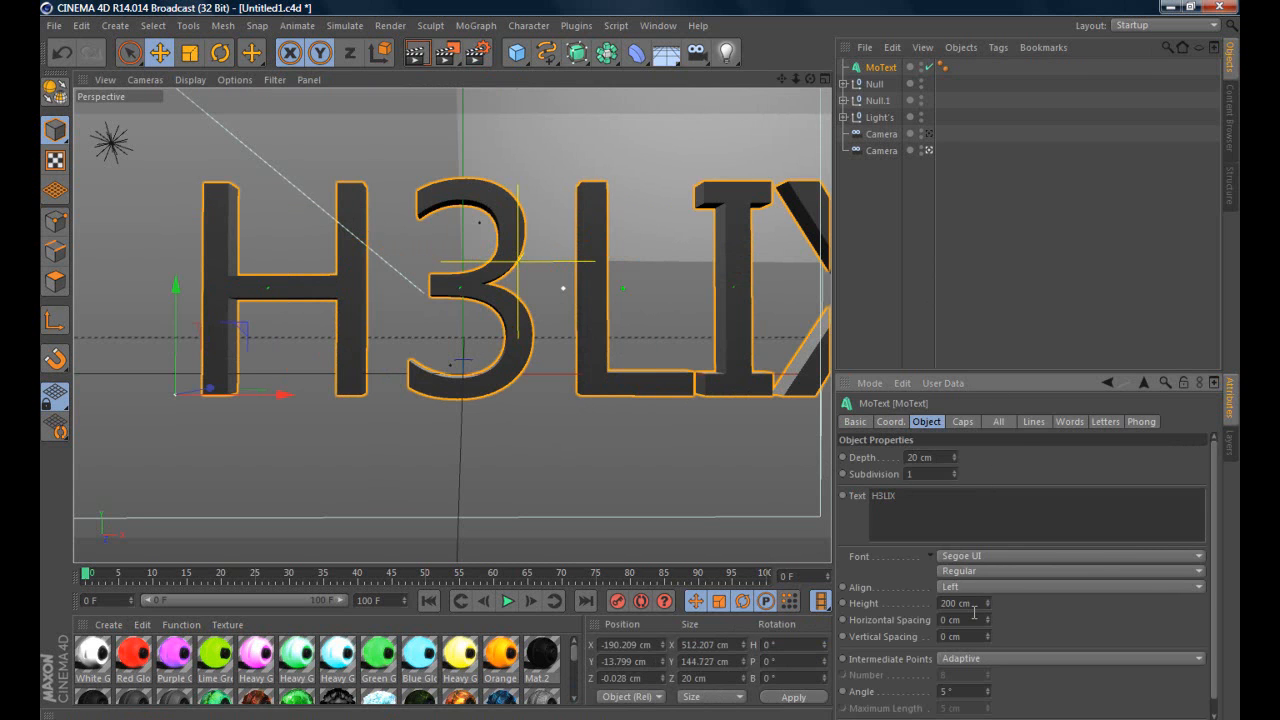
text(150)
key(Return)
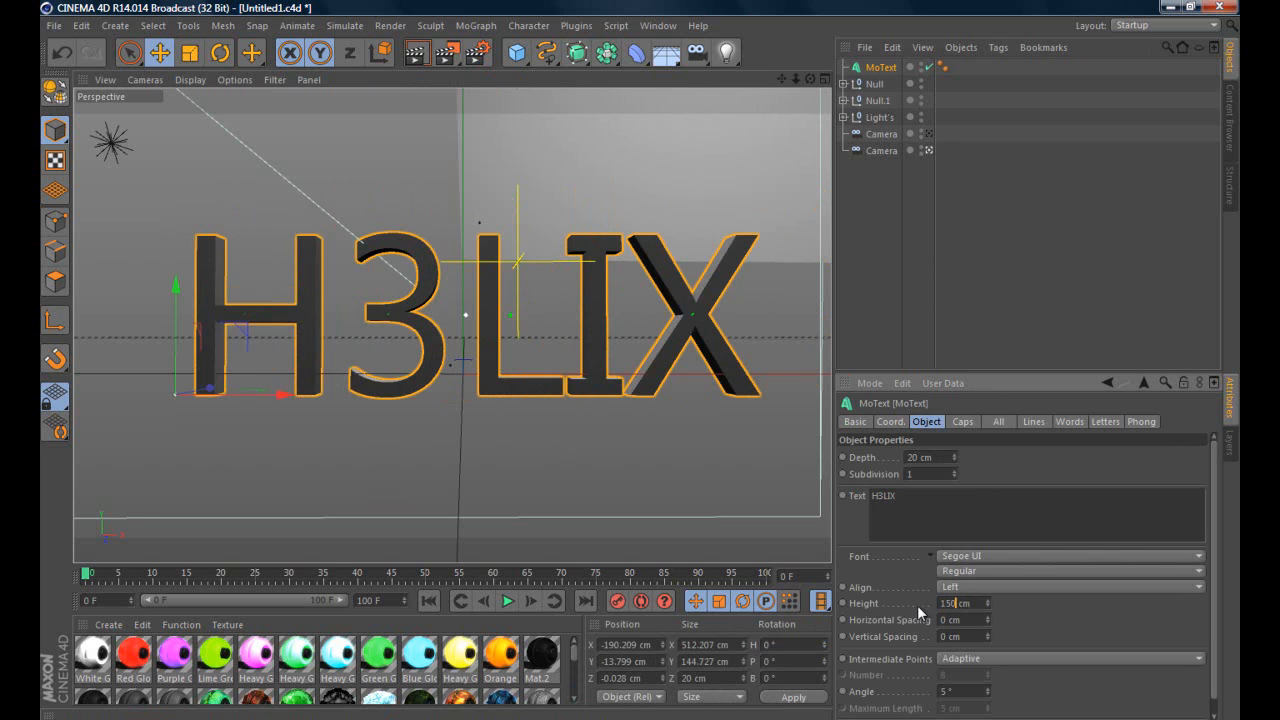
drag(297, 394, 284, 397)
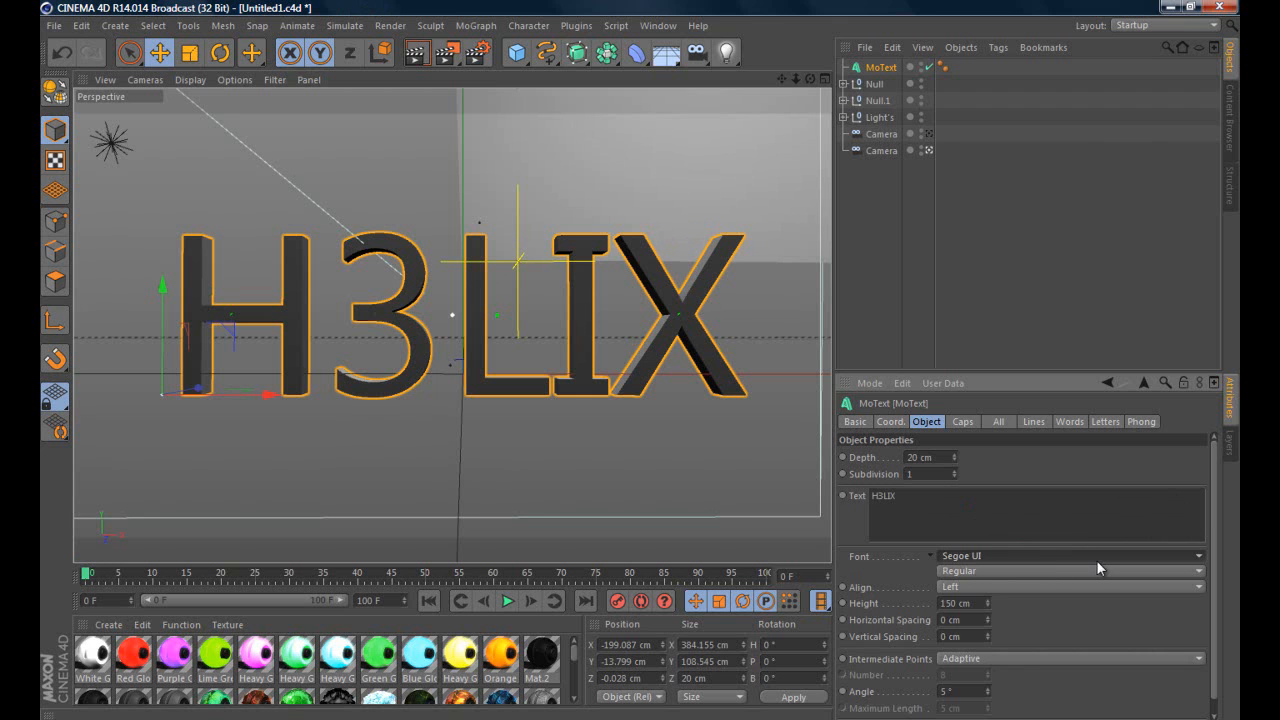
Change the font of the H3LIX text to Bebas
click(1098, 566)
click(1147, 553)
click(1147, 555)
drag(1196, 508, 1194, 103)
scroll(1127, 202, up, 5)
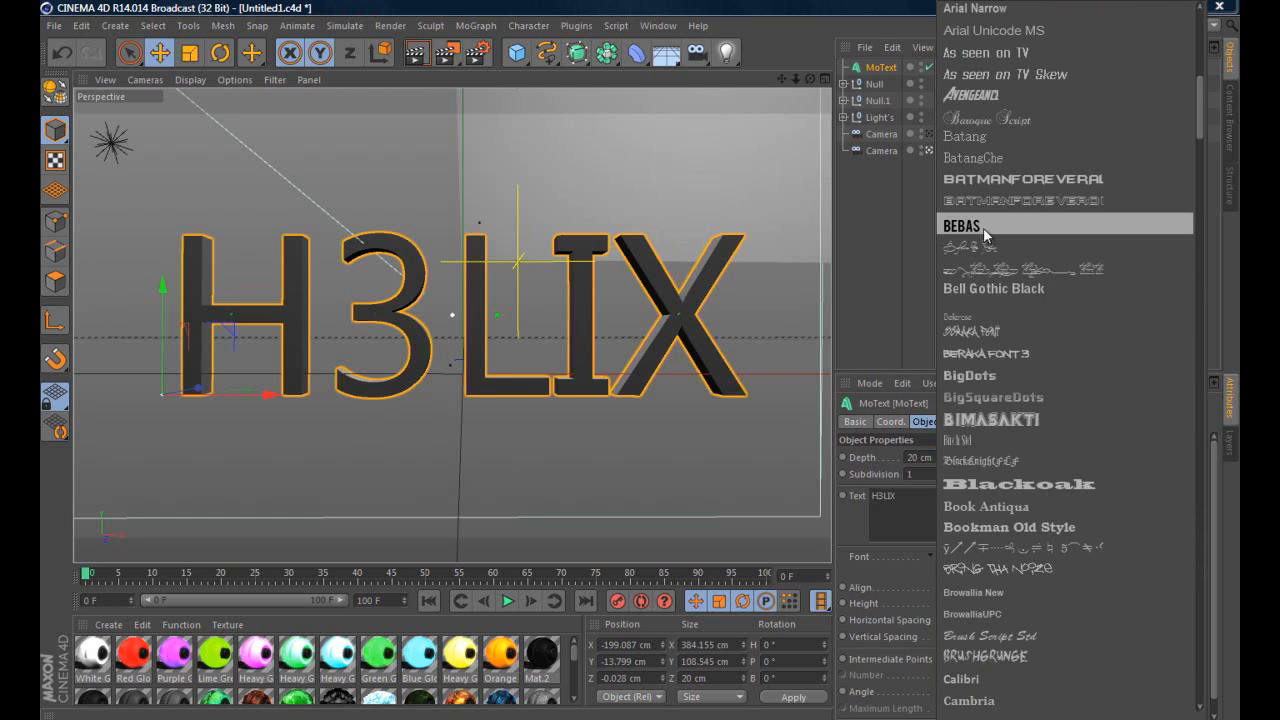
click(985, 228)
Set the text's extrusion depth to 80 cm and recentre it by moving it along positive X to about -179 cm
drag(940, 457, 867, 457)
text(80)
key(Return)
drag(234, 397, 264, 396)
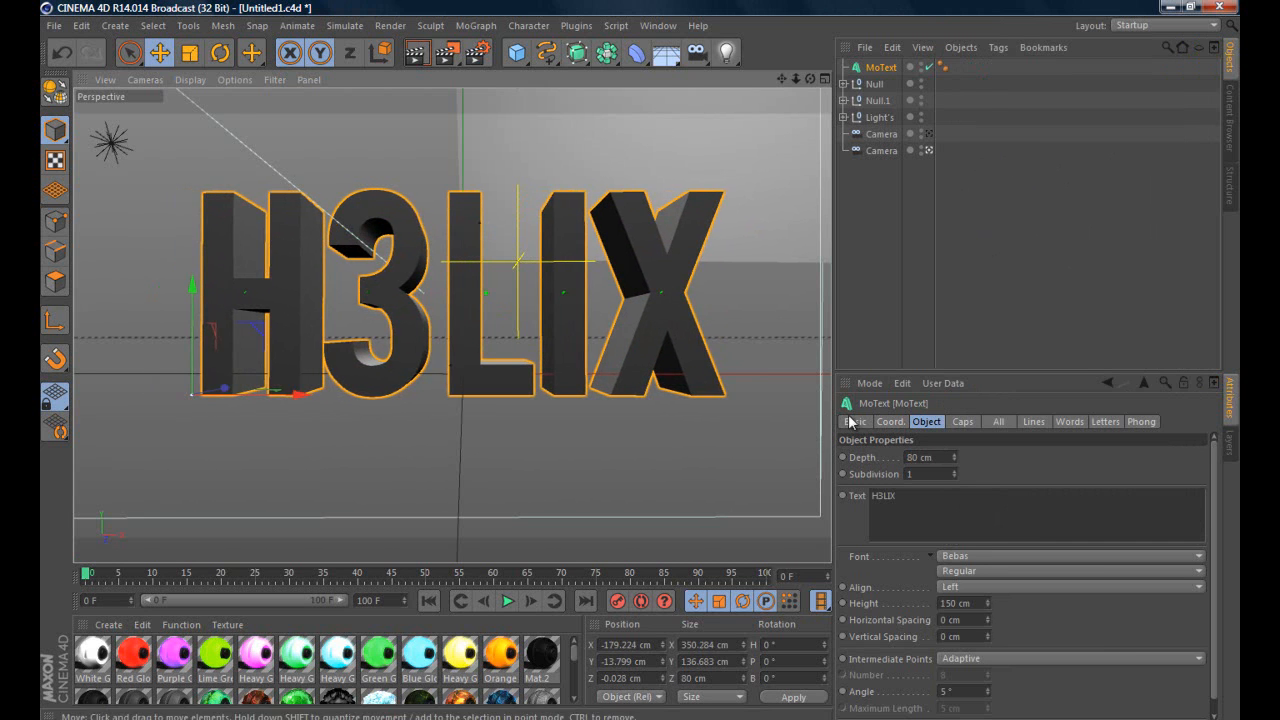
Set the text's start and end caps to Fillet Cap with 1 step and a 1 cm radius each
click(960, 421)
click(940, 456)
click(941, 520)
click(938, 506)
click(936, 572)
double_click(935, 489)
text(1)
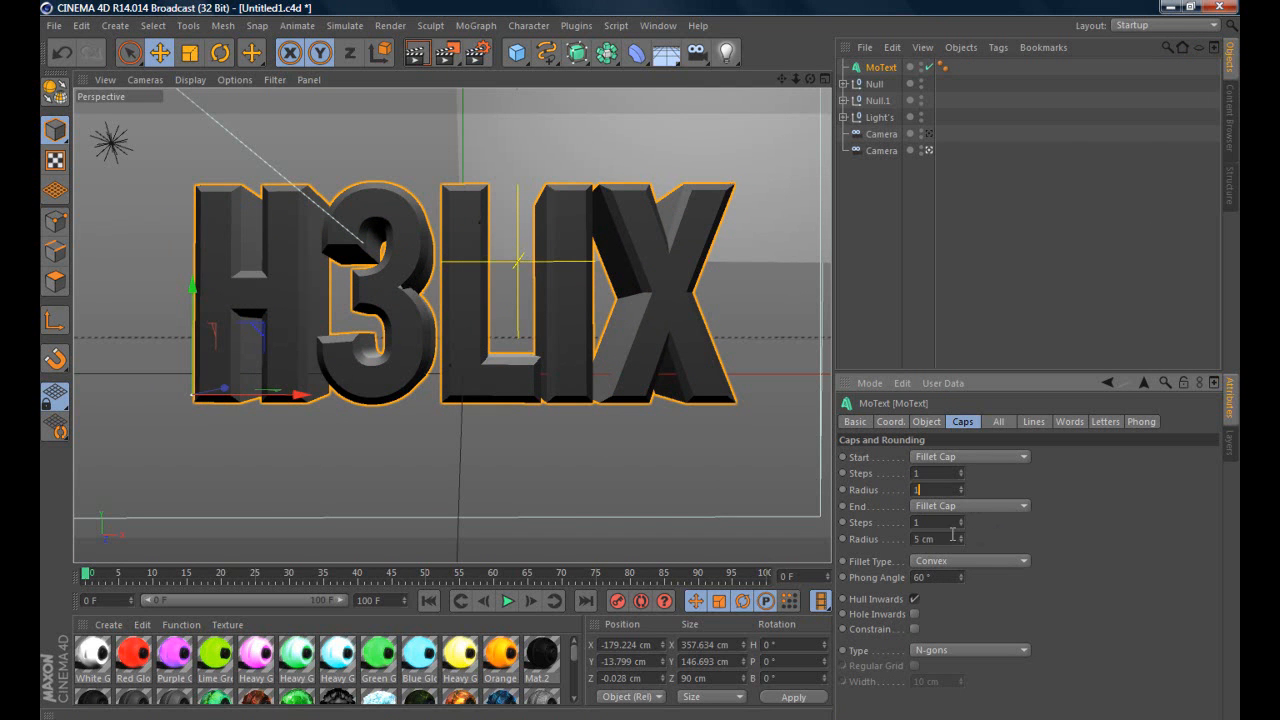
double_click(912, 539)
click(624, 286)
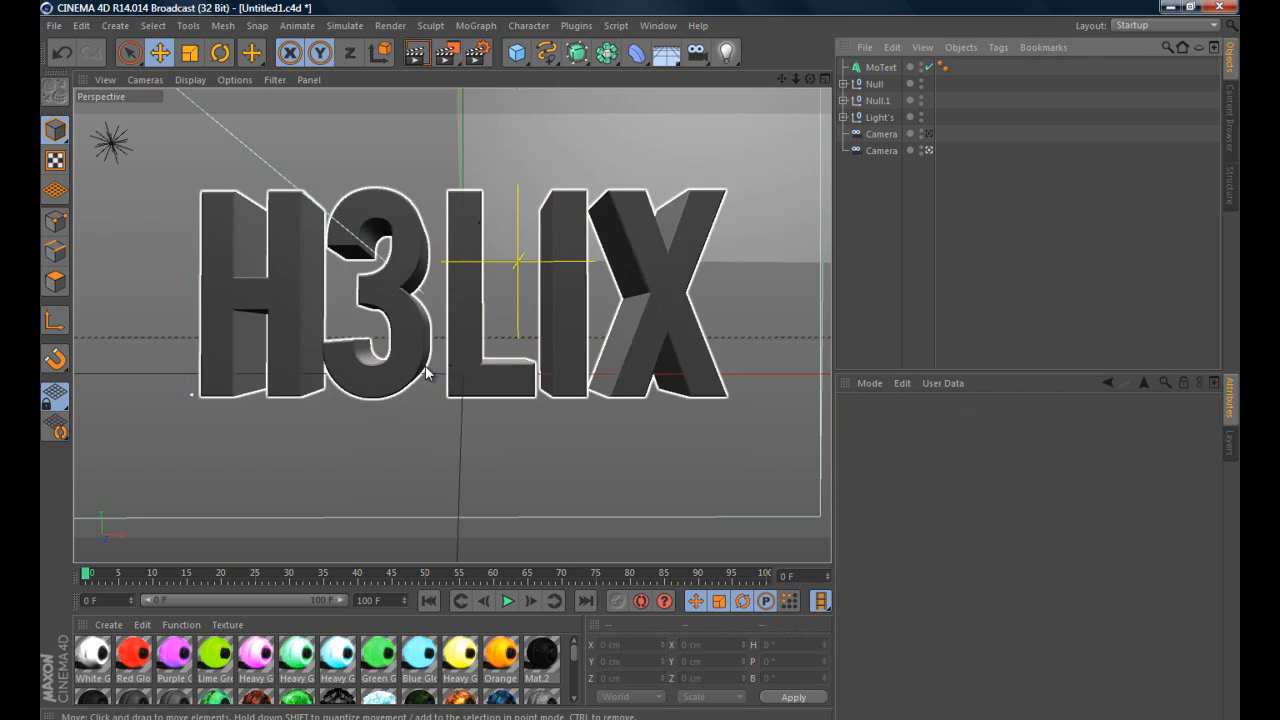
Duplicate the MoText object and disable and hide the original
click(427, 366)
click(448, 369)
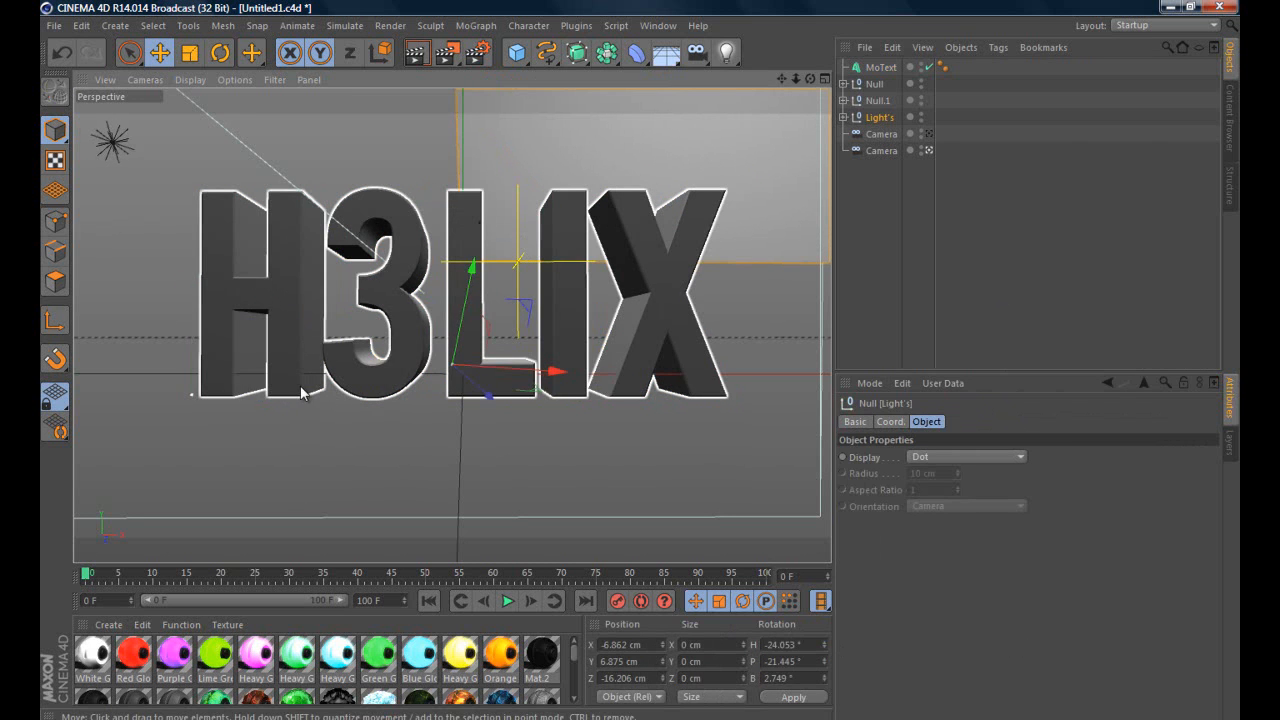
click(452, 398)
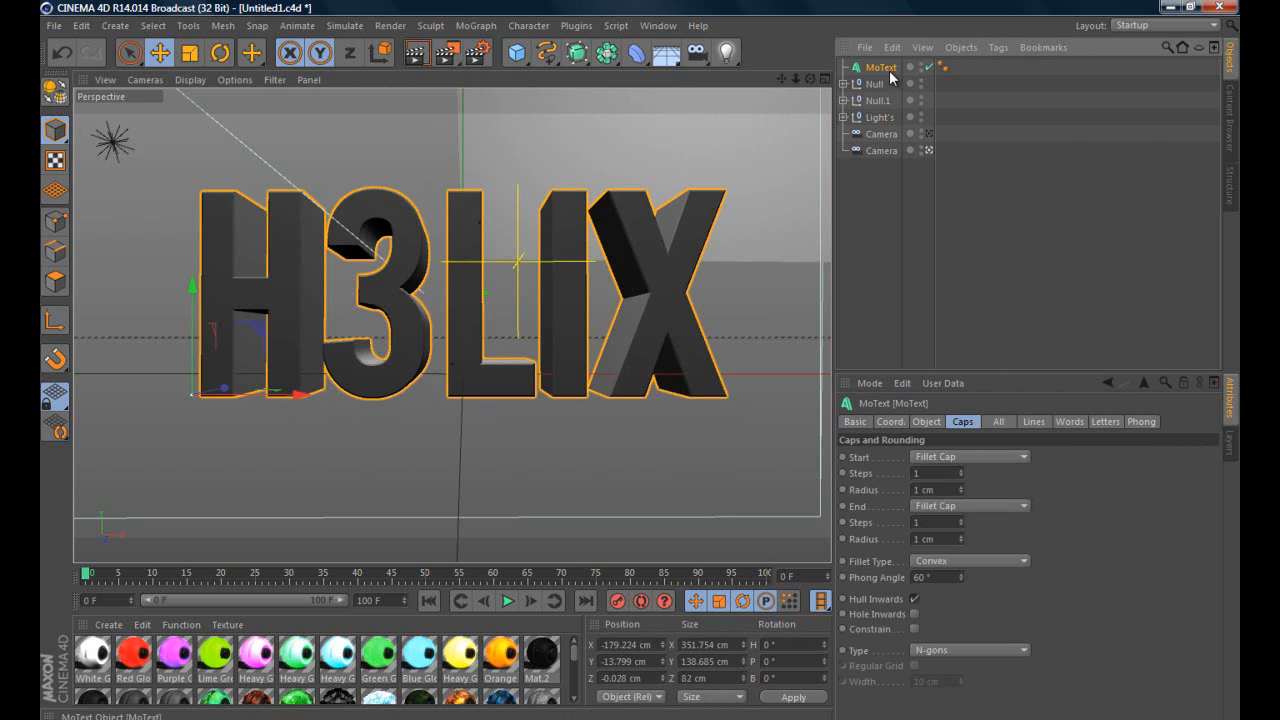
key(ctrl+c)
key(ctrl+v)
click(928, 82)
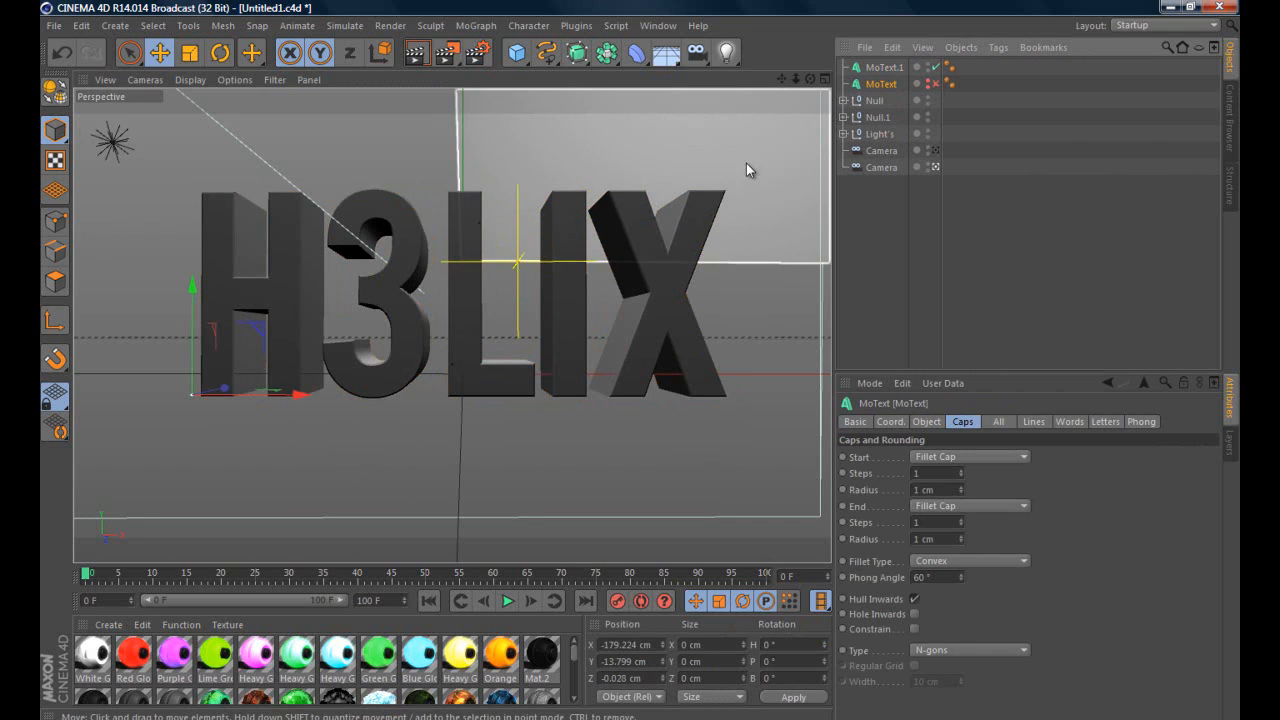
Duplicate the visible text MoText.1 and nest the new copy under a new Atom Array
click(885, 67)
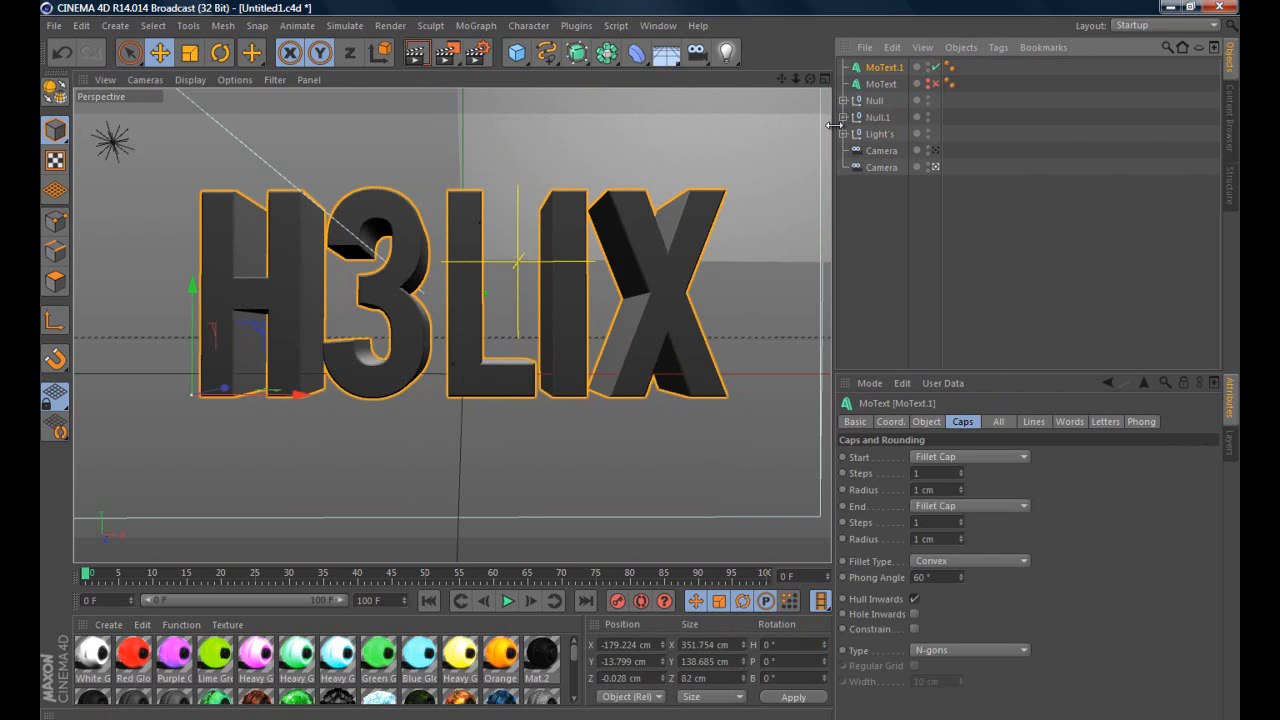
key(ctrl+c)
key(ctrl+v)
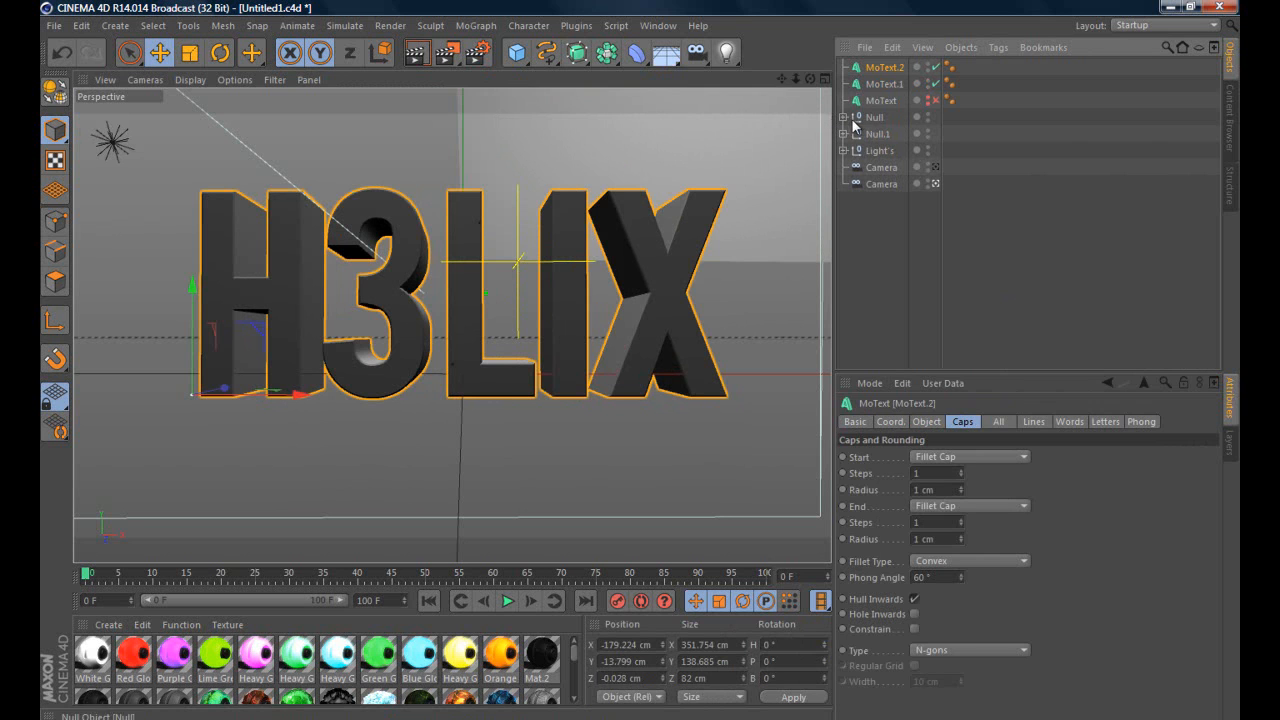
click(607, 52)
click(789, 80)
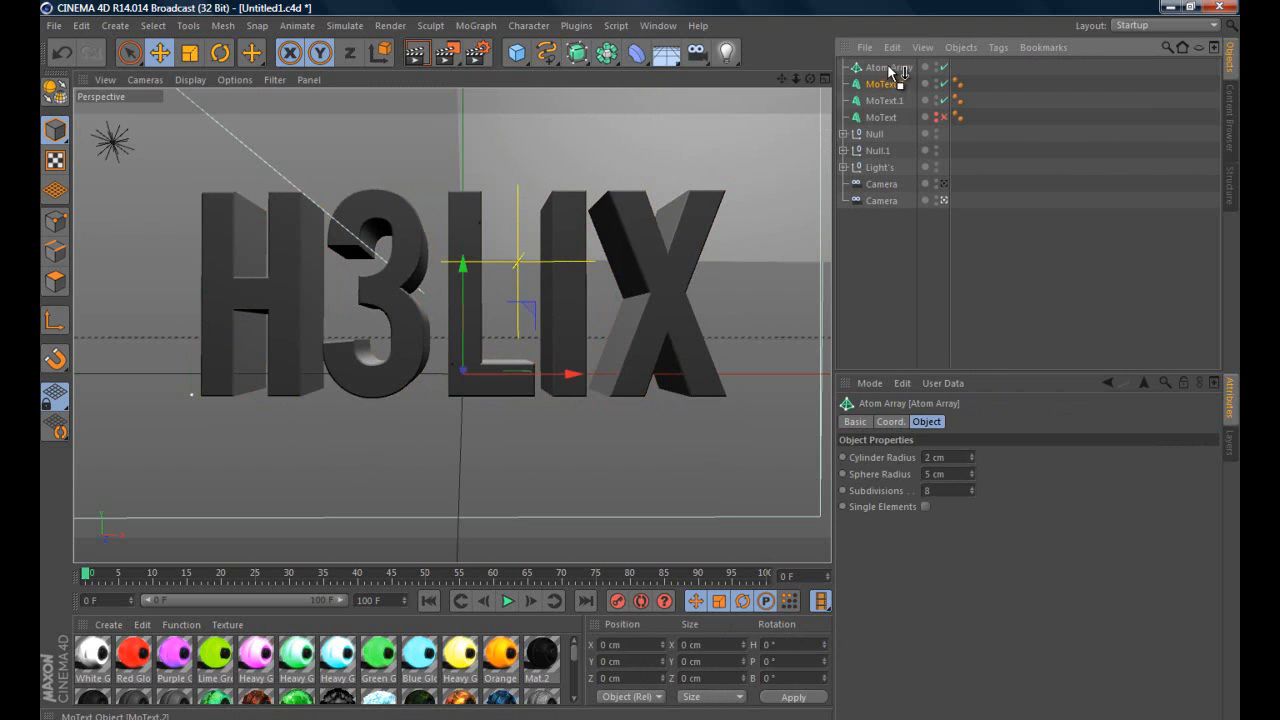
drag(887, 64, 888, 67)
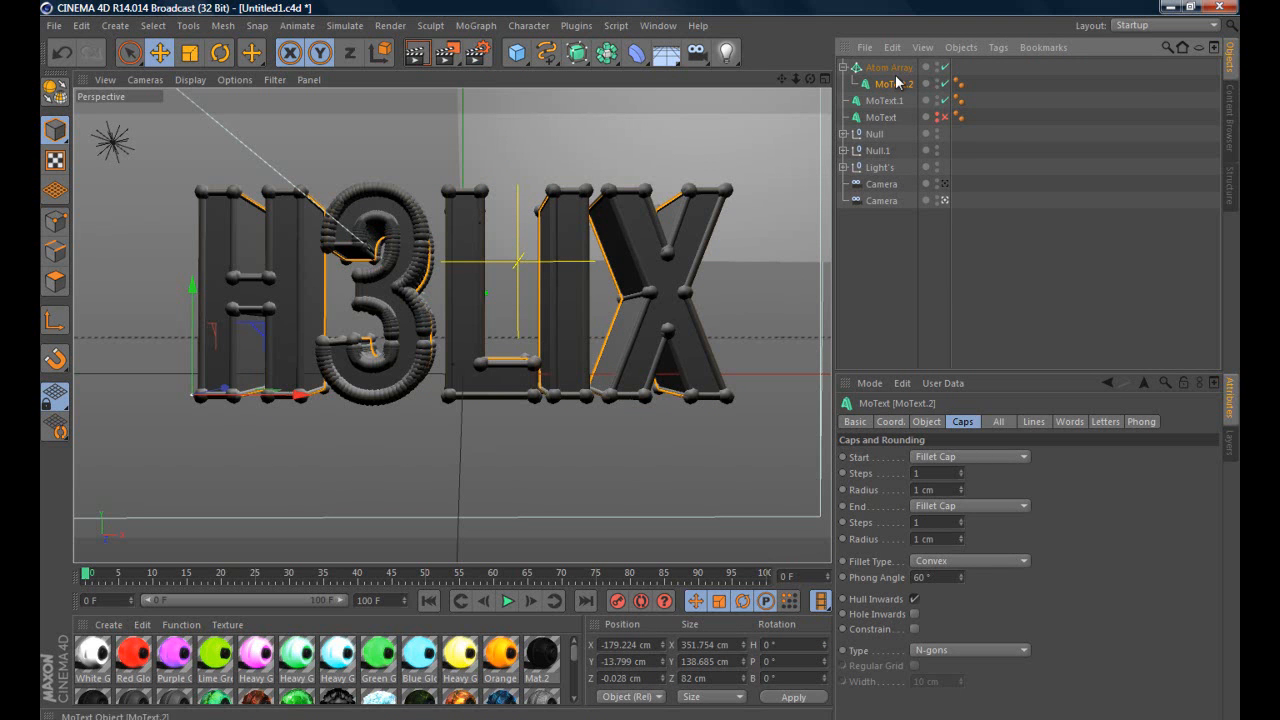
Set the Atom Array's cylinder radius and sphere radius to 1 cm each
click(889, 67)
click(943, 457)
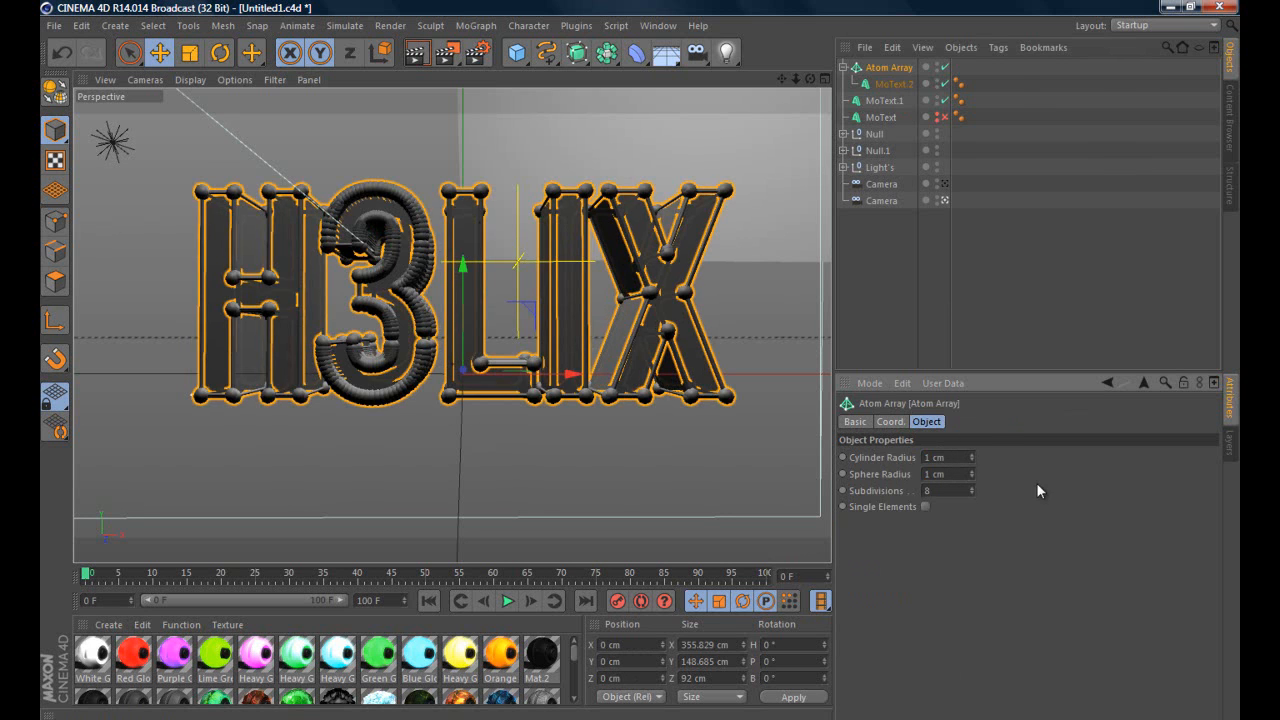
key(Return)
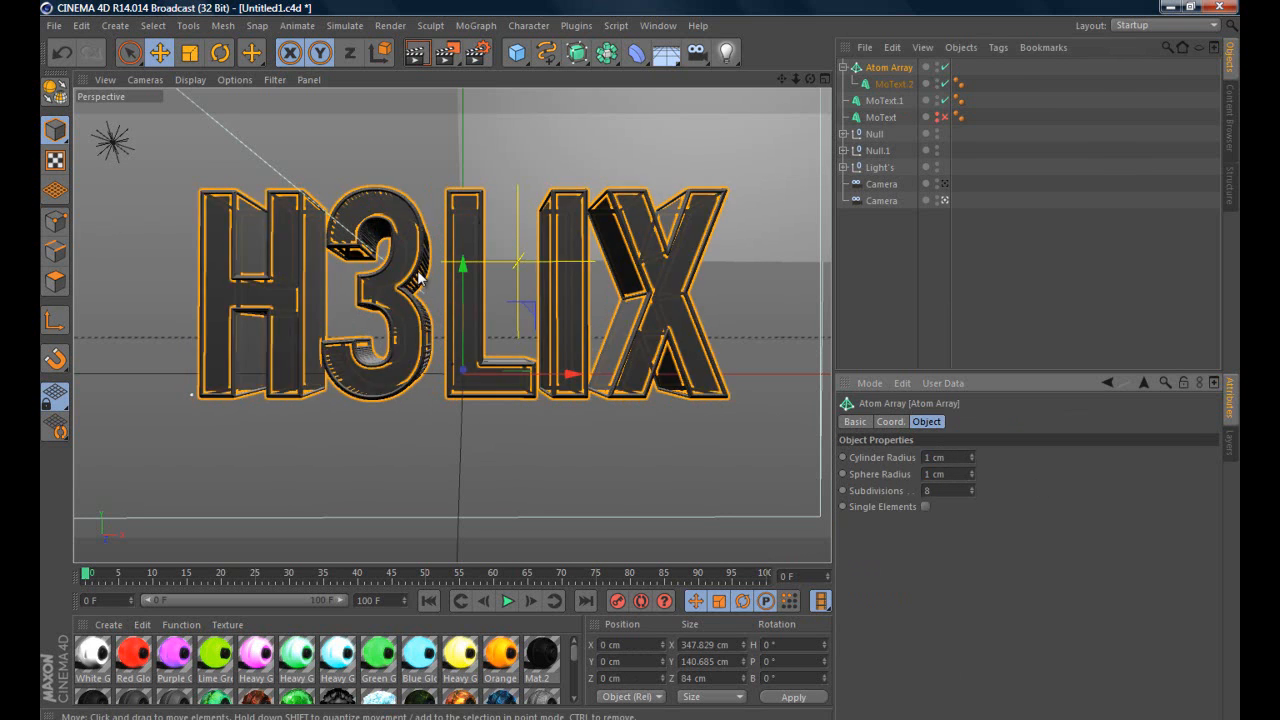
click(926, 296)
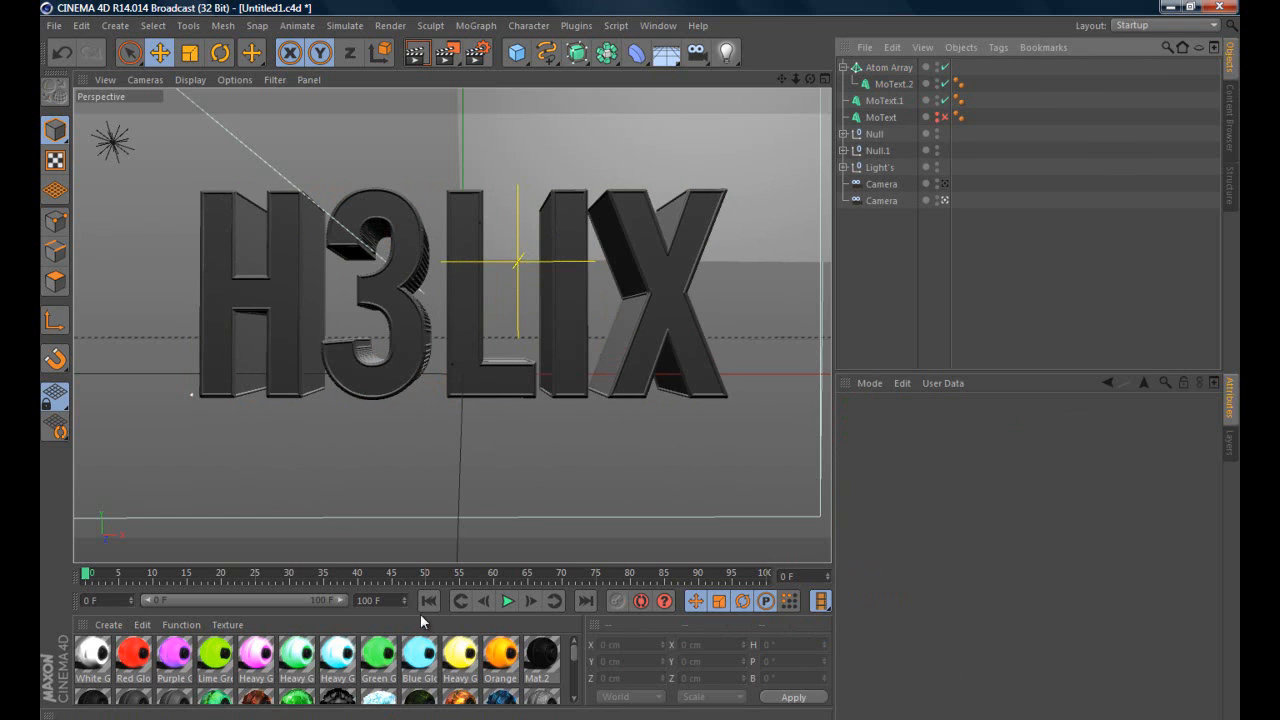
Apply the Blurple Lava material to the Atom Array with Cubic projection and collapse its hierarchy
scroll(575, 670, down, 1)
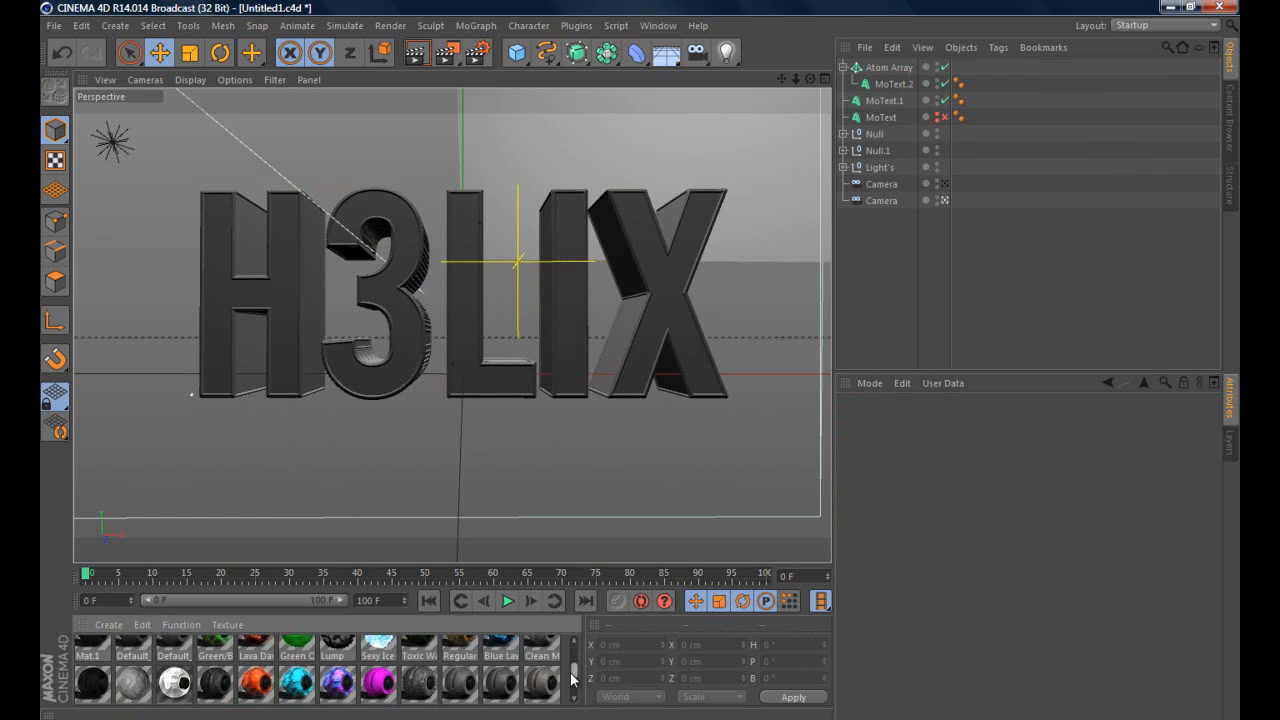
drag(330, 683, 896, 71)
click(968, 490)
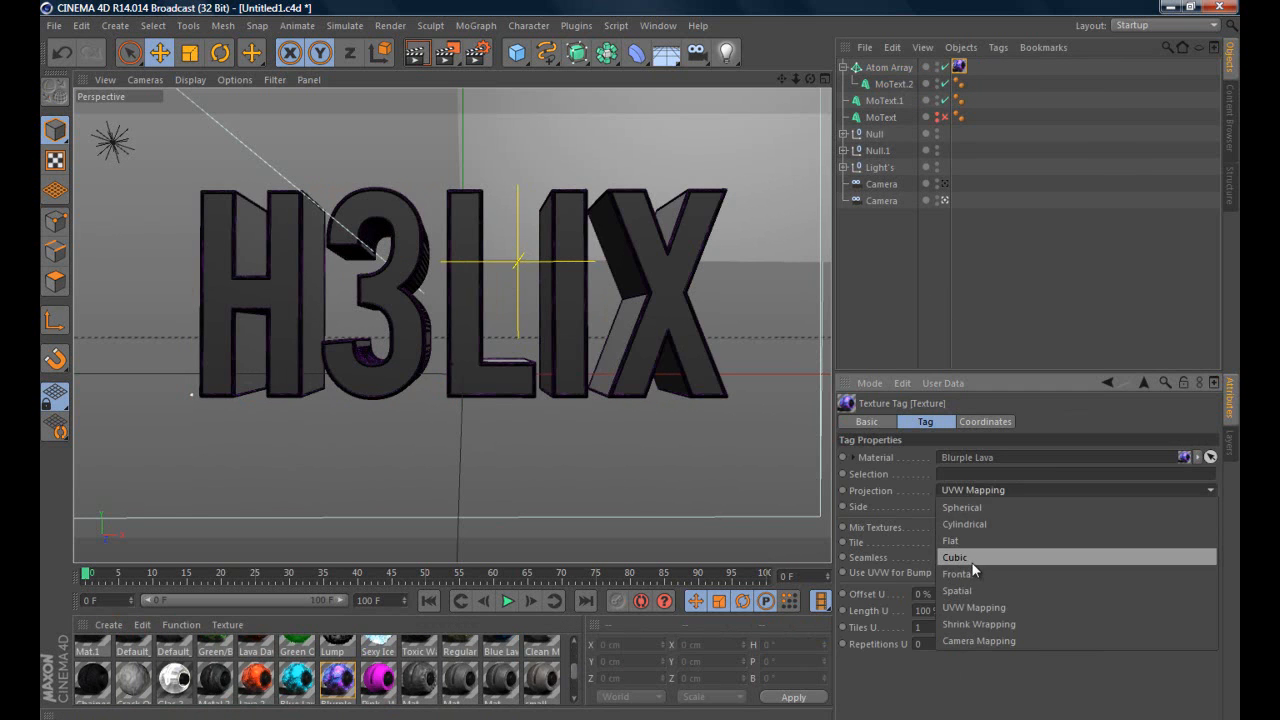
click(975, 556)
click(980, 266)
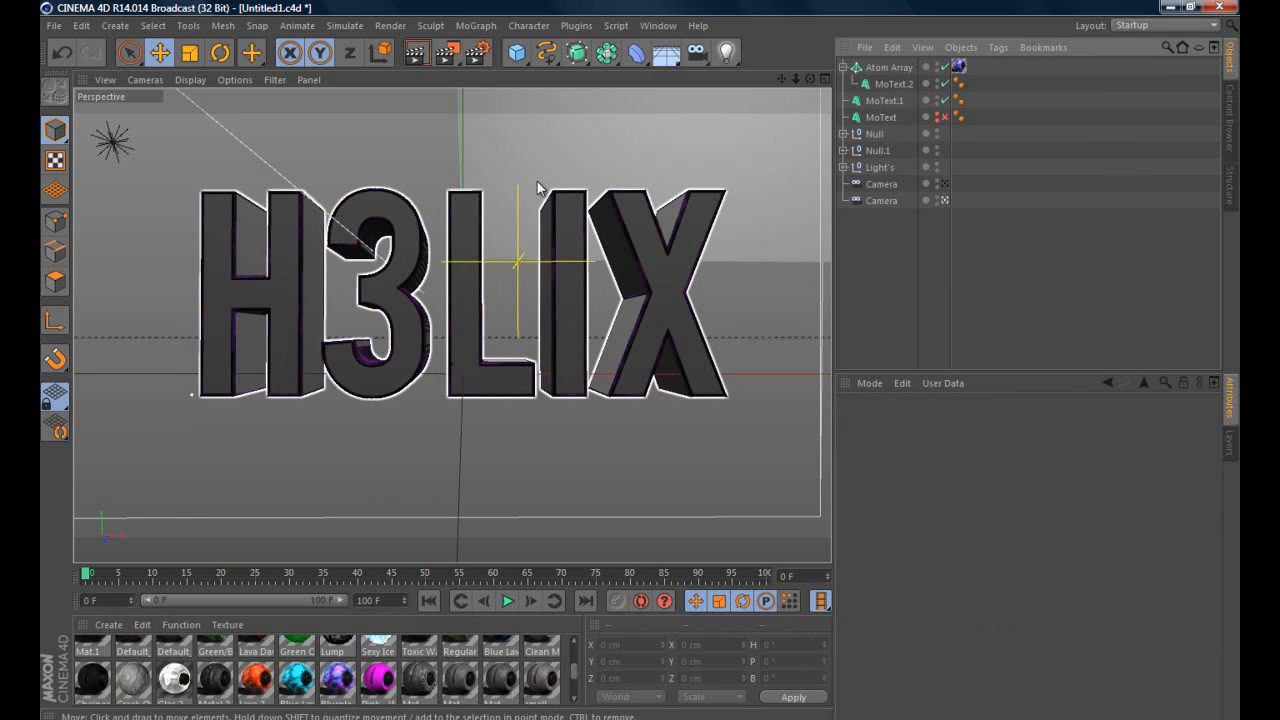
click(843, 67)
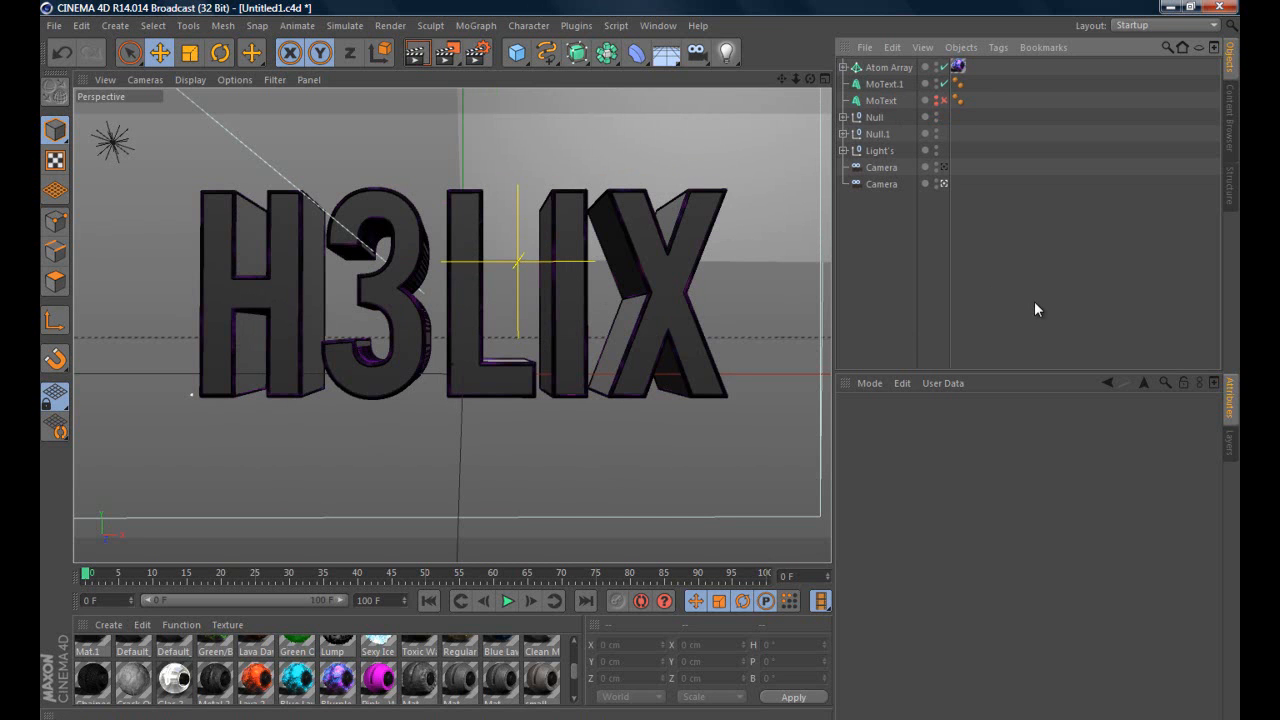
Break MoText.1 with the Thrausi plugin using 50 random pieces, closing the plugin window when it finishes
click(884, 85)
click(576, 25)
mouse_move(615, 106)
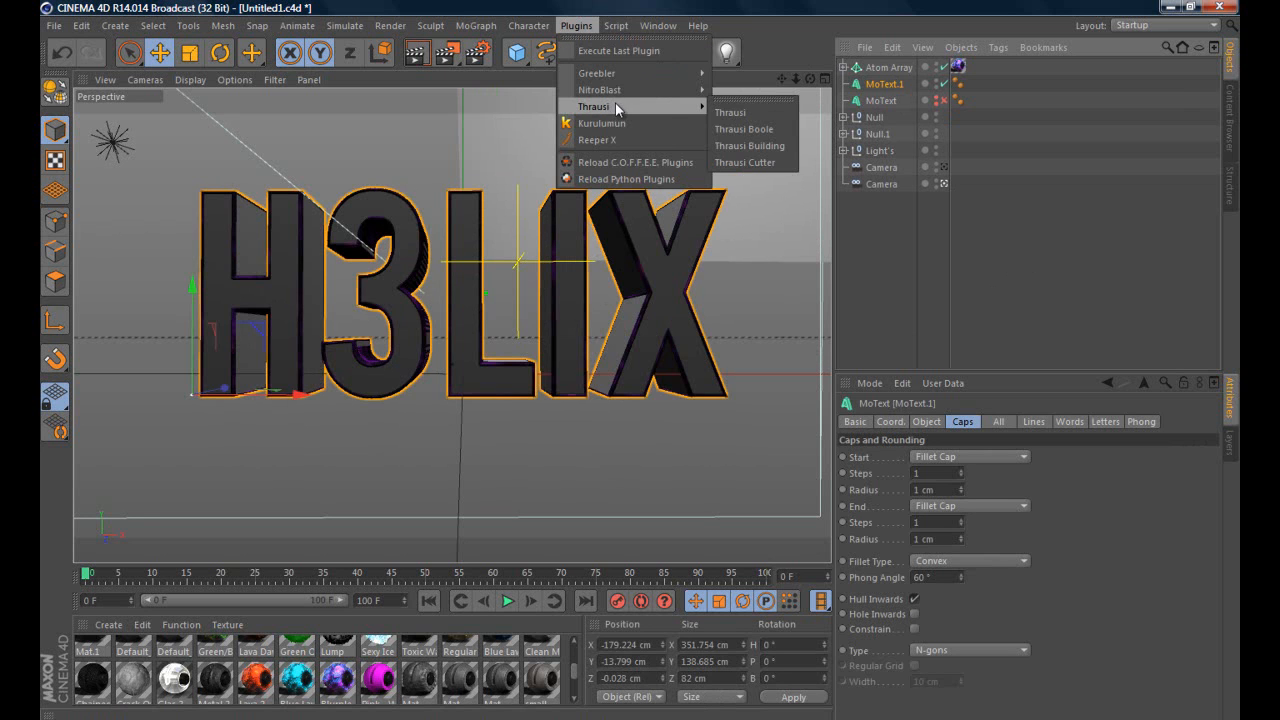
click(751, 113)
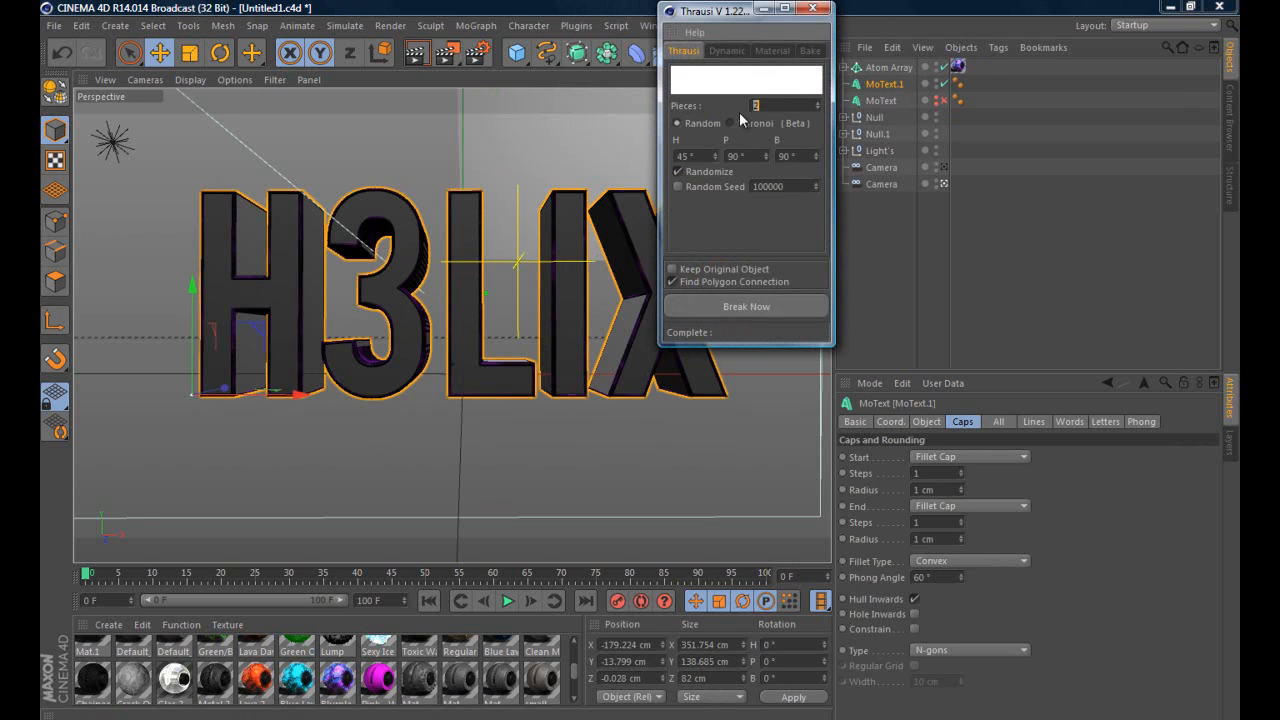
drag(765, 106, 742, 110)
click(739, 304)
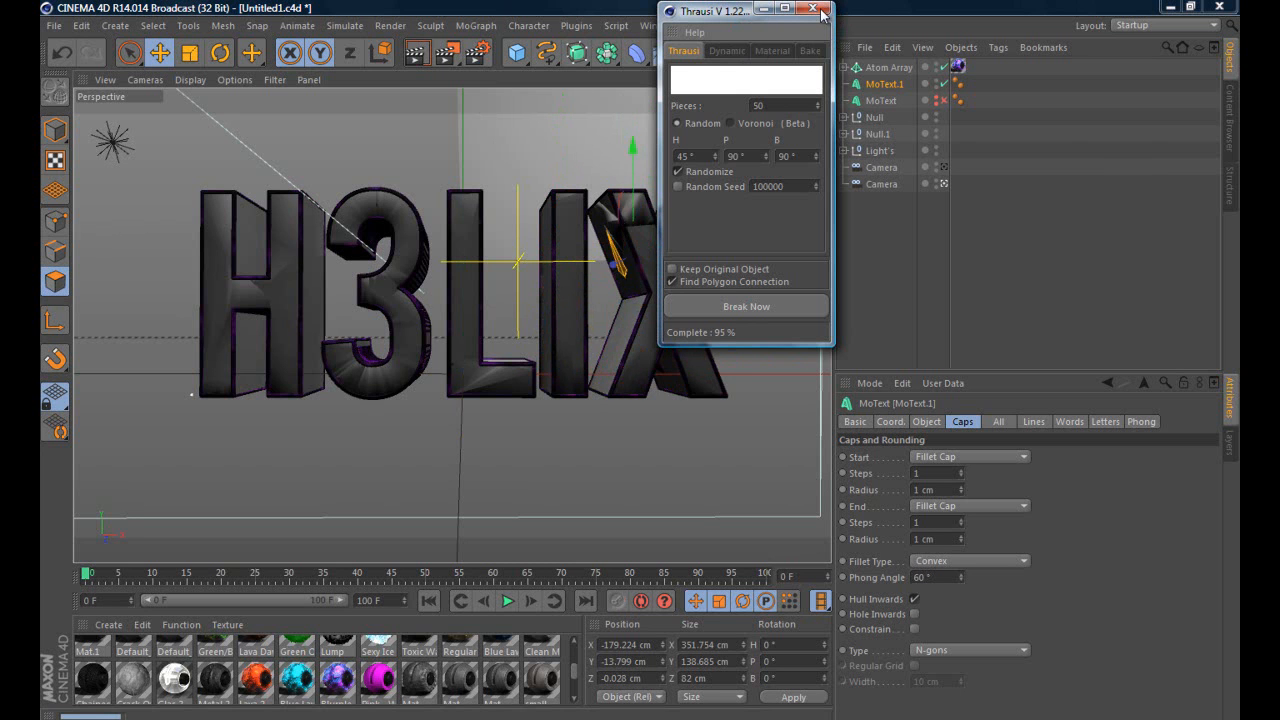
click(820, 11)
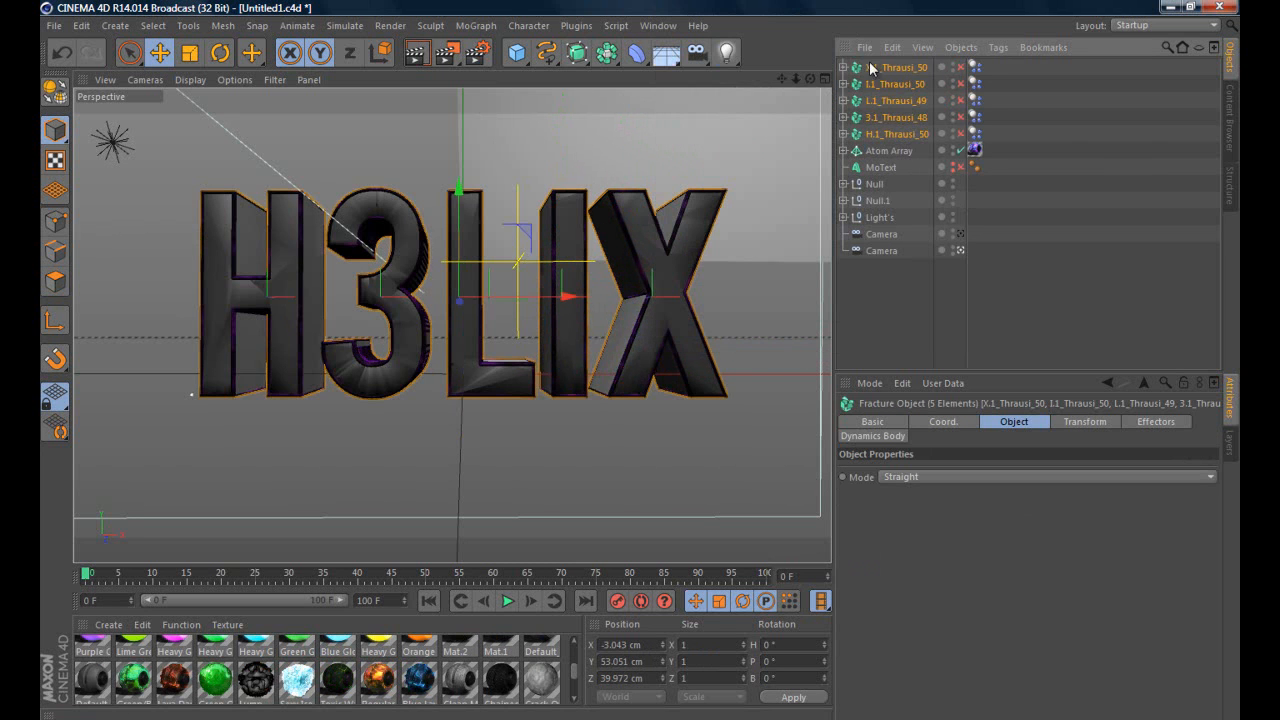
Add a MoGraph Random effector to the five selected Thrausi fracture objects
click(479, 27)
mouse_move(513, 52)
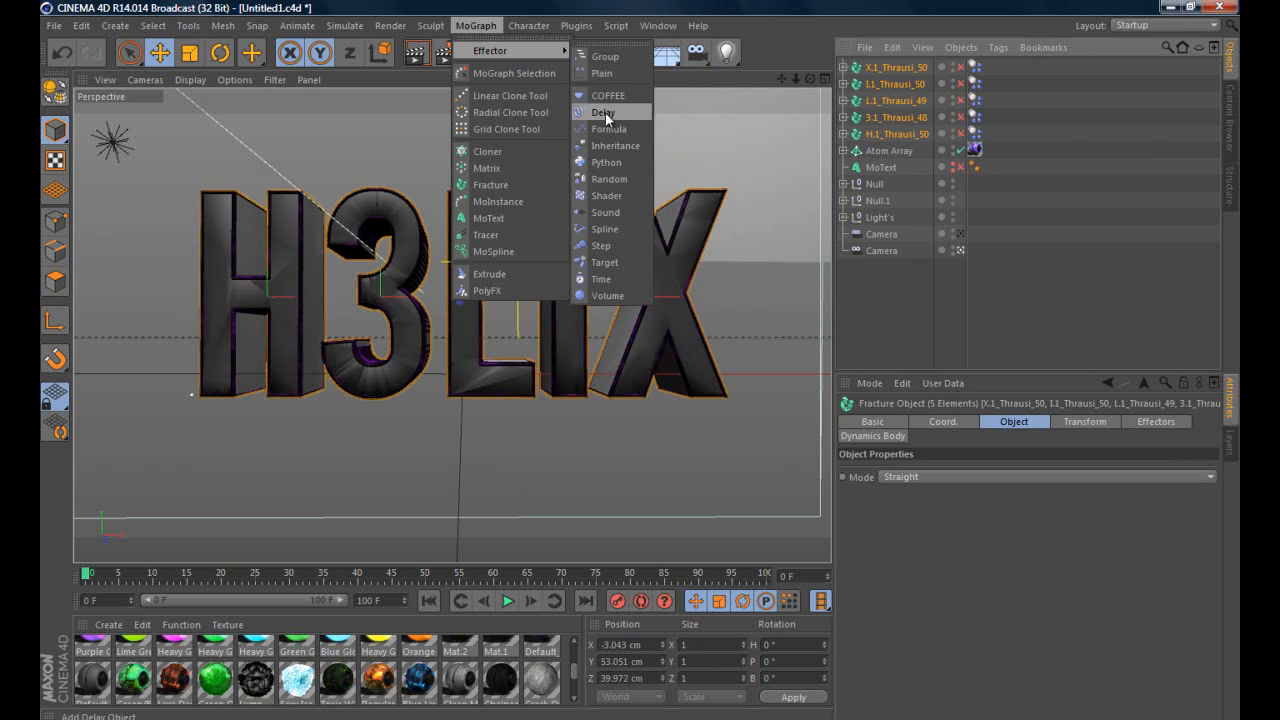
click(607, 179)
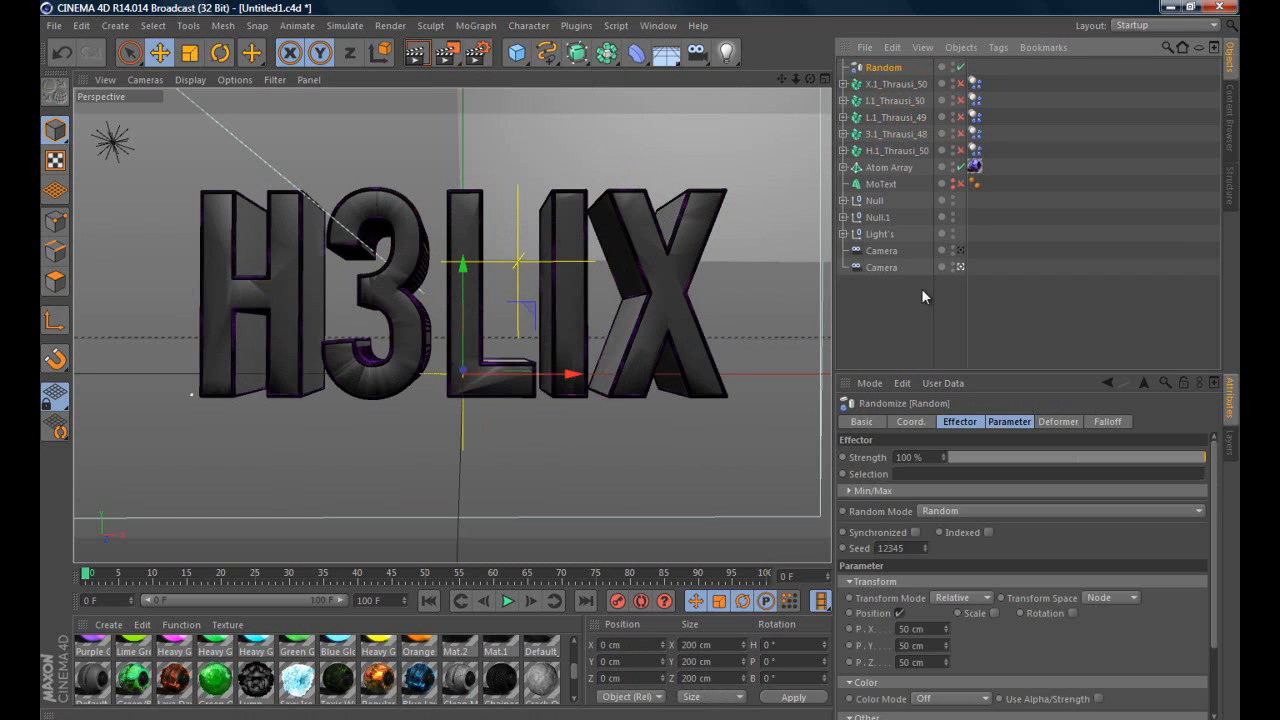
Enable all five Thrausi fracture objects, one for each letter
click(919, 84)
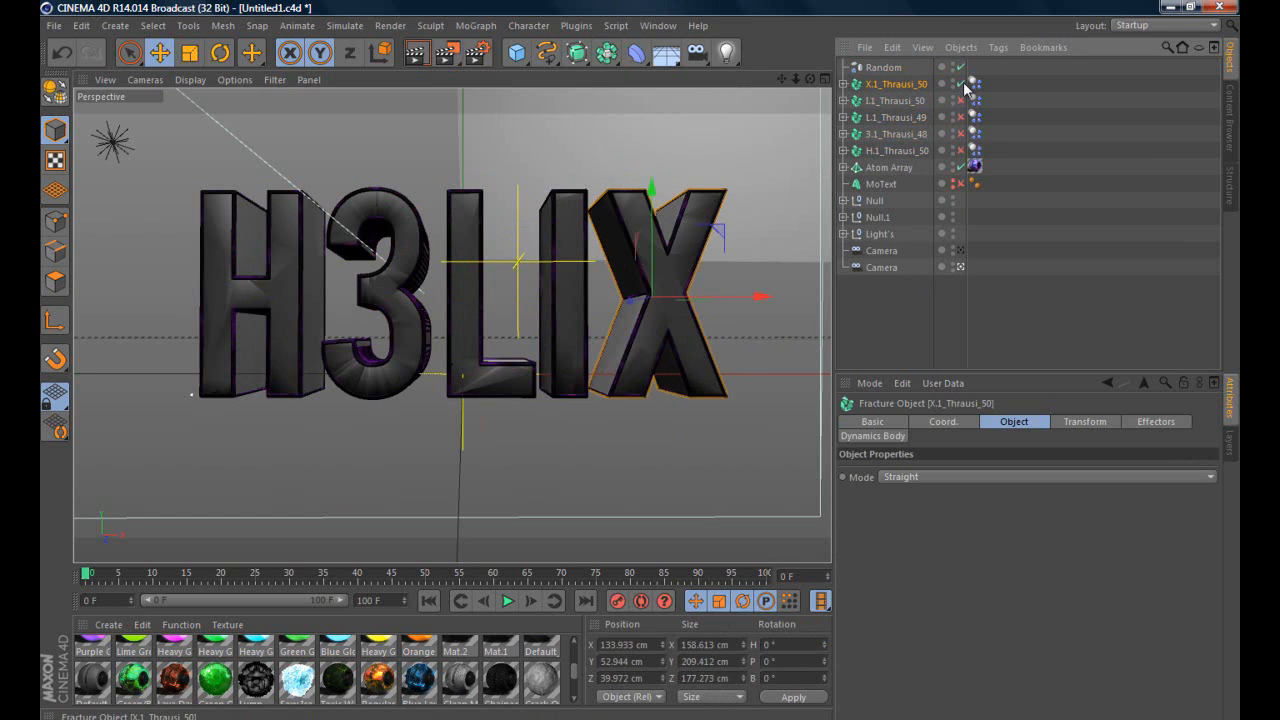
click(960, 85)
click(960, 117)
click(960, 133)
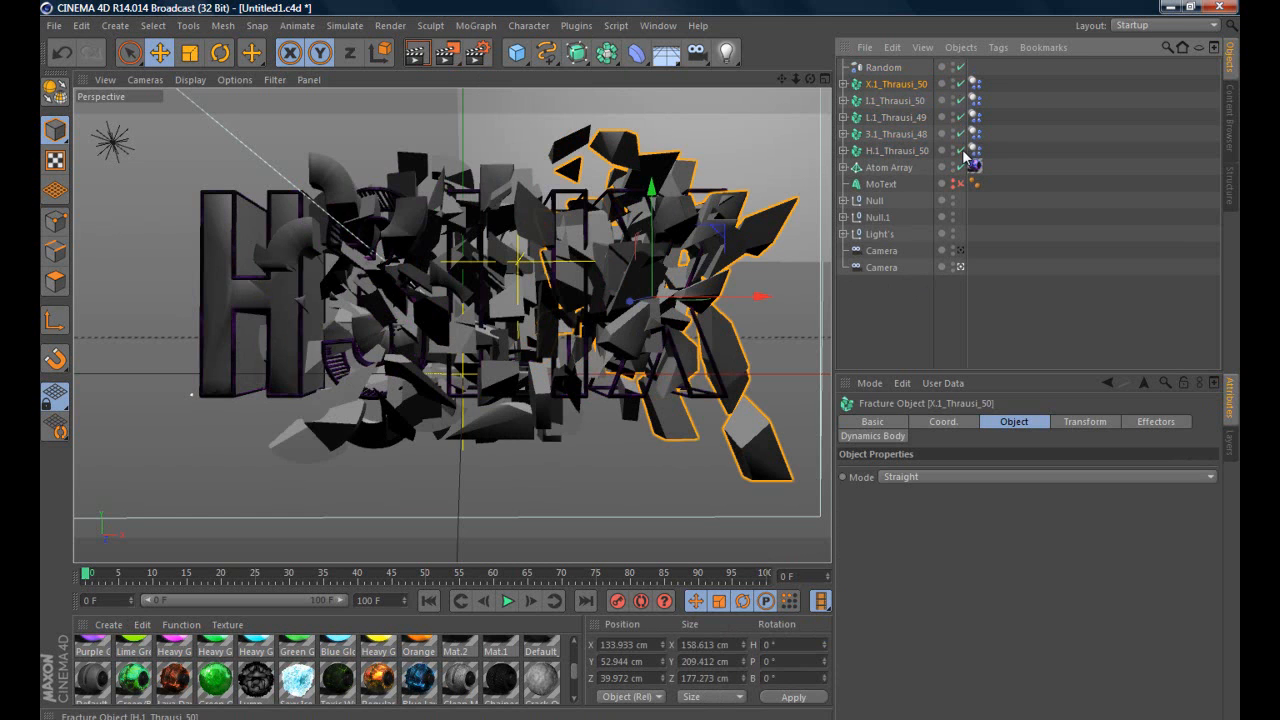
click(960, 150)
Reduce the Random effector's strength to about 3% so the letter fragments separate only slightly
click(884, 67)
drag(983, 463, 957, 458)
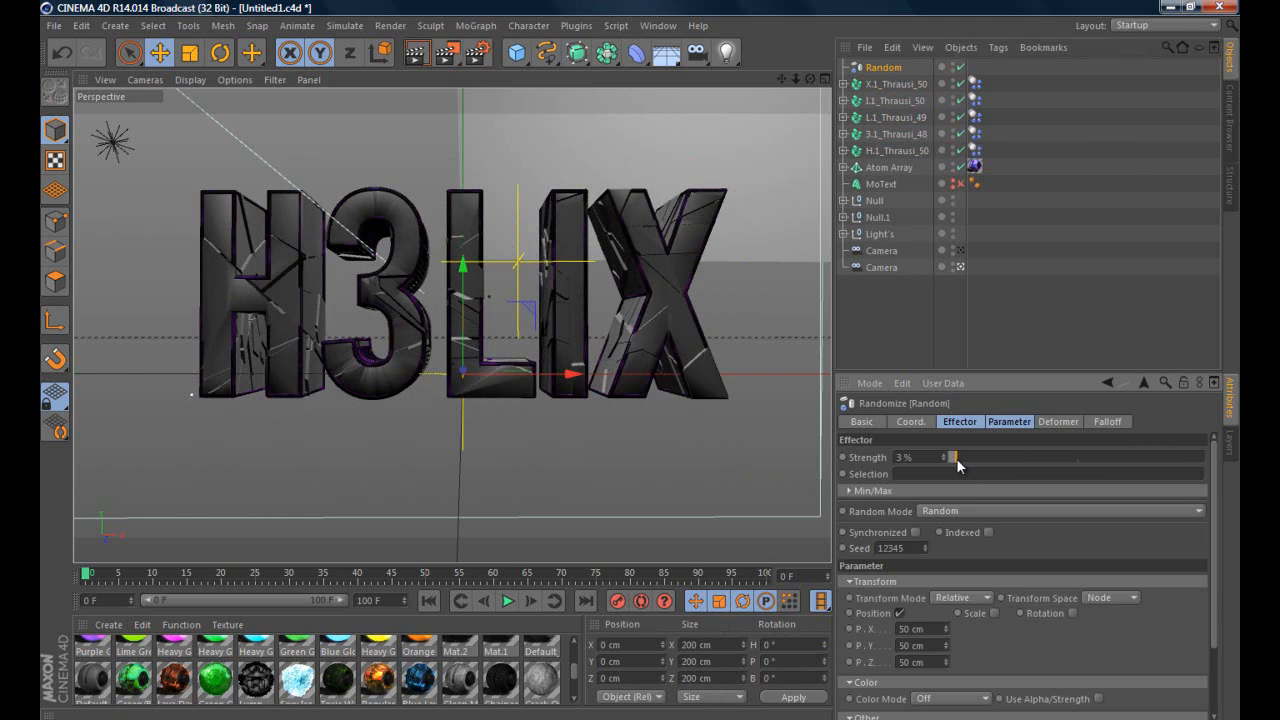
drag(957, 458, 959, 458)
drag(955, 460, 957, 461)
click(960, 332)
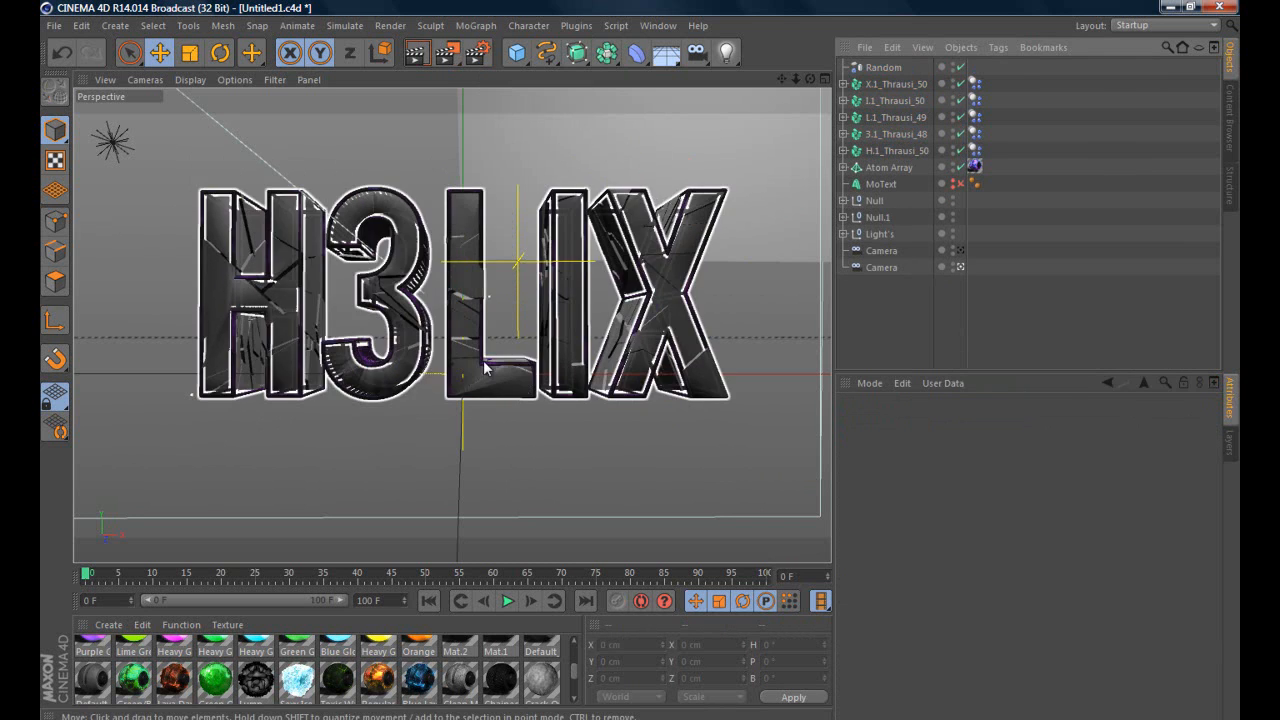
Duplicate the disabled original MoText, enable and show the copy, and nudge it along Z to about -0.4 cm
click(882, 185)
key(ctrl+c)
key(ctrl+v)
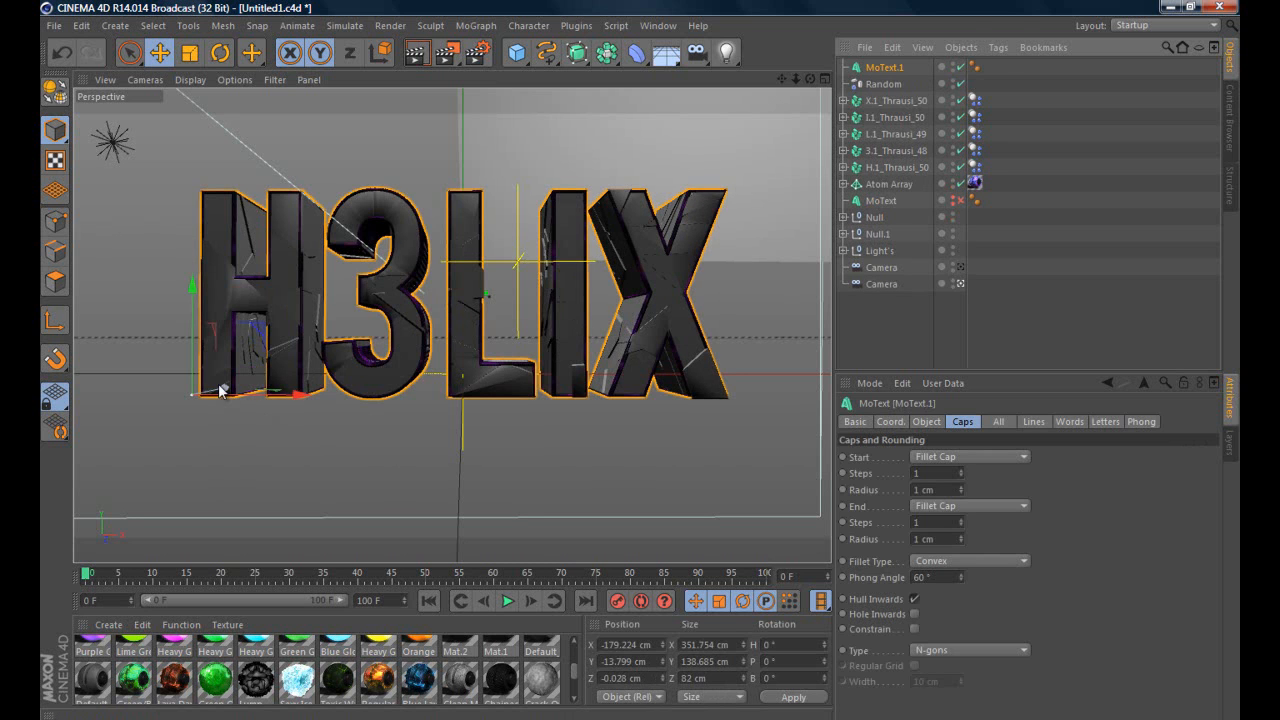
drag(220, 391, 220, 391)
Apply the Blurple Lava material to the enabled MoText copy and set its texture projection to Cubic
scroll(344, 682, down, 1)
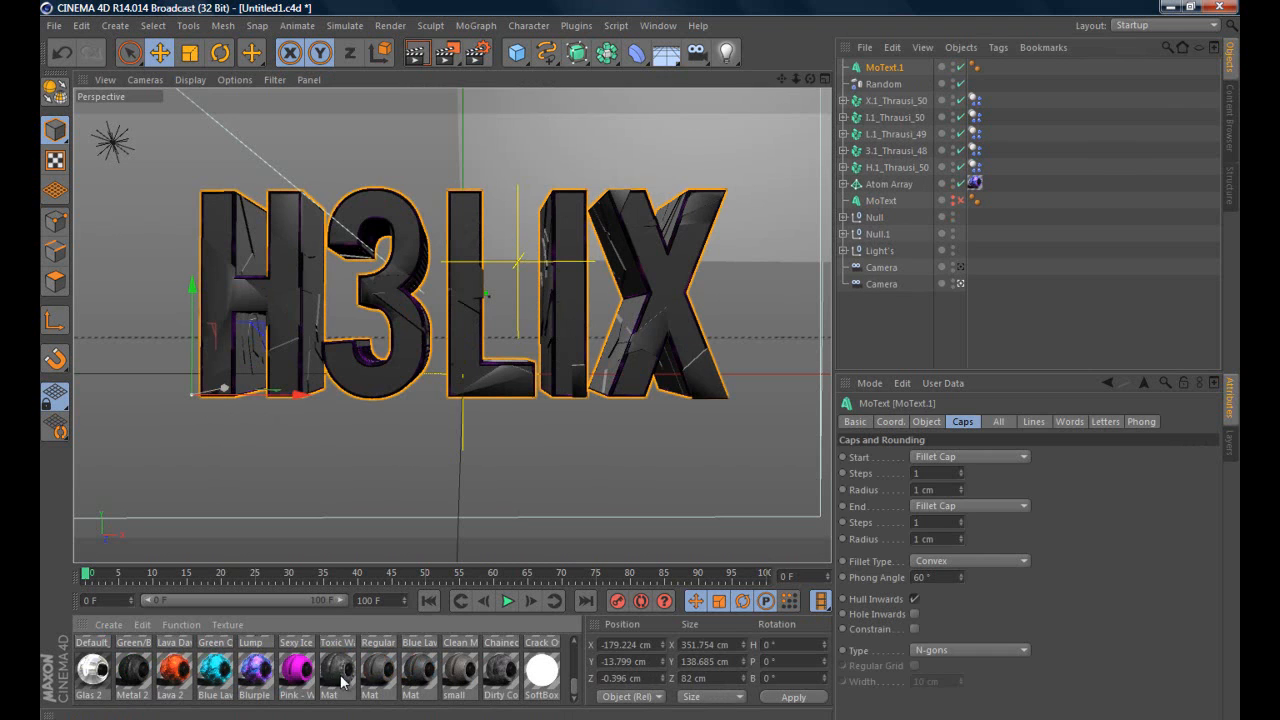
drag(922, 139, 988, 67)
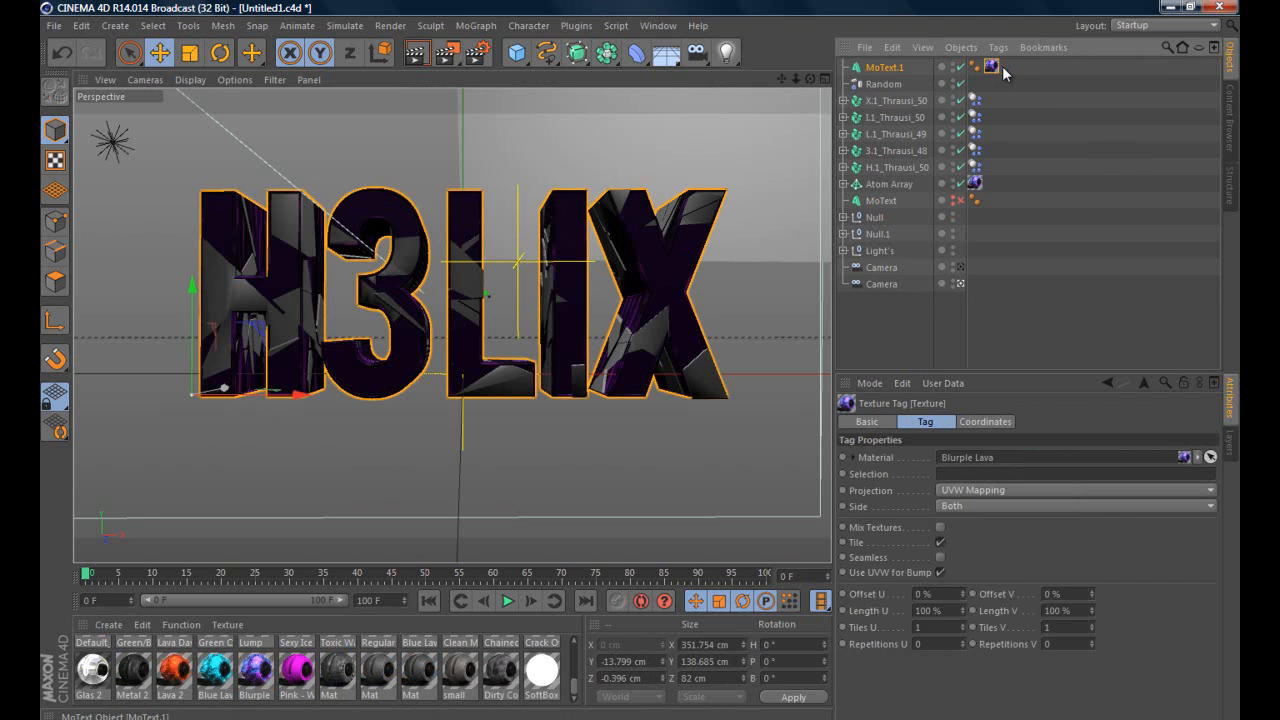
click(956, 489)
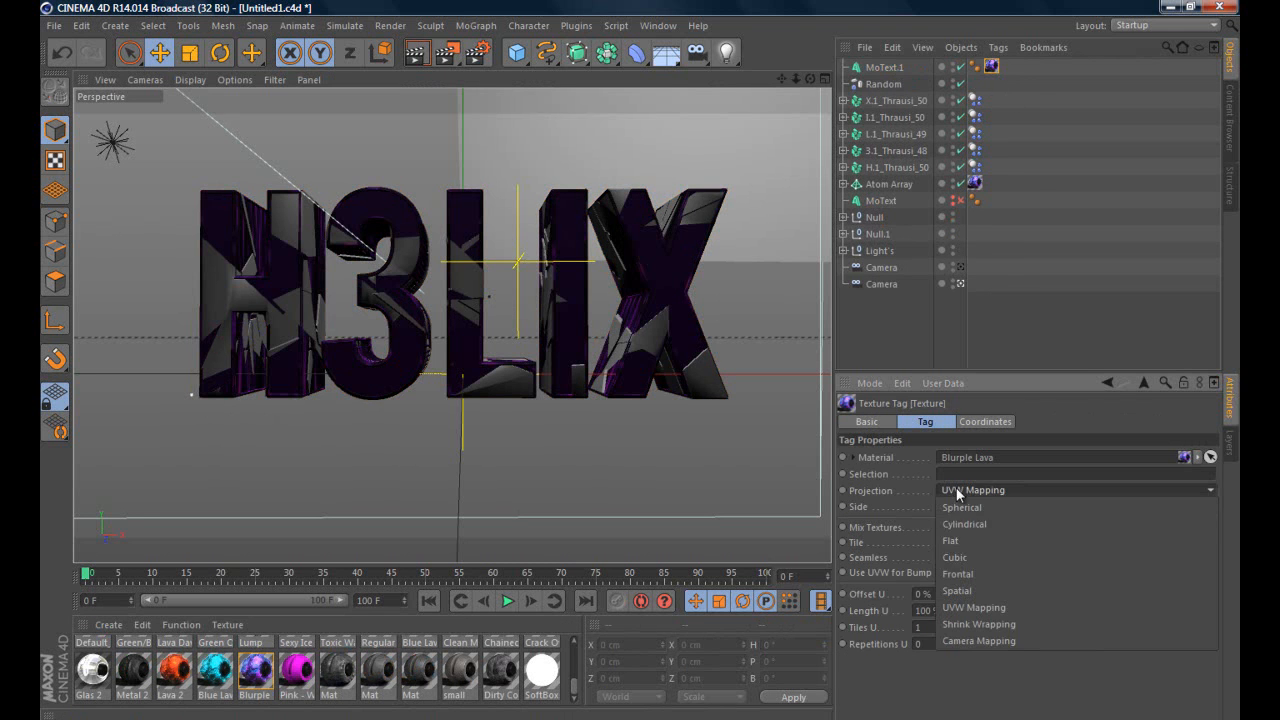
click(966, 557)
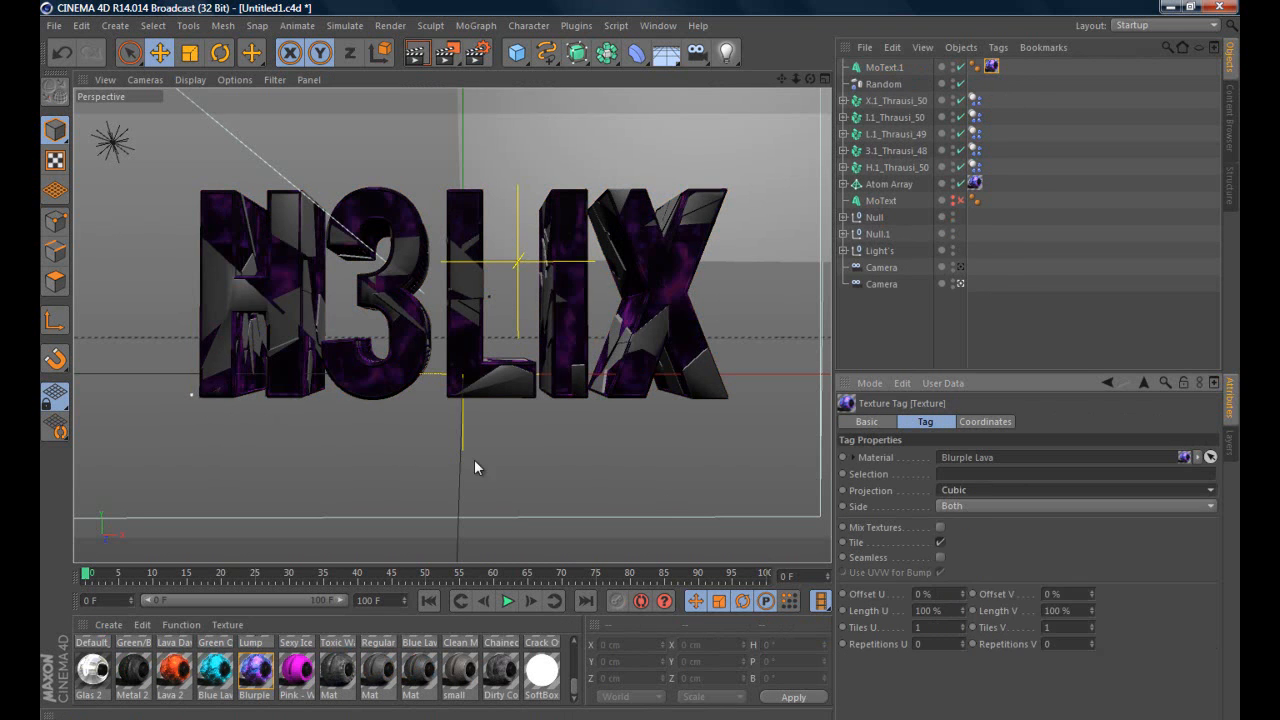
Move the lava-textured MoText copy along Z to about 5.3 cm and set its start and end cap radii to 0 cm
click(884, 67)
drag(226, 387, 222, 388)
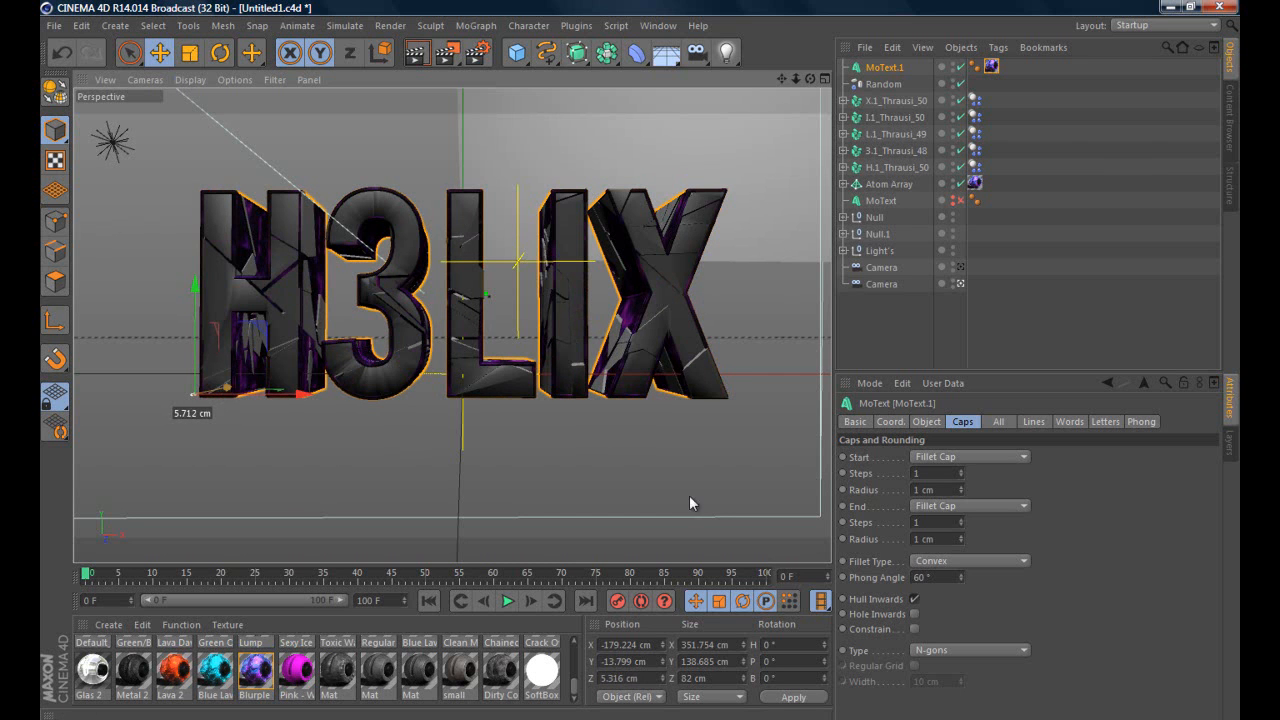
click(961, 493)
click(961, 542)
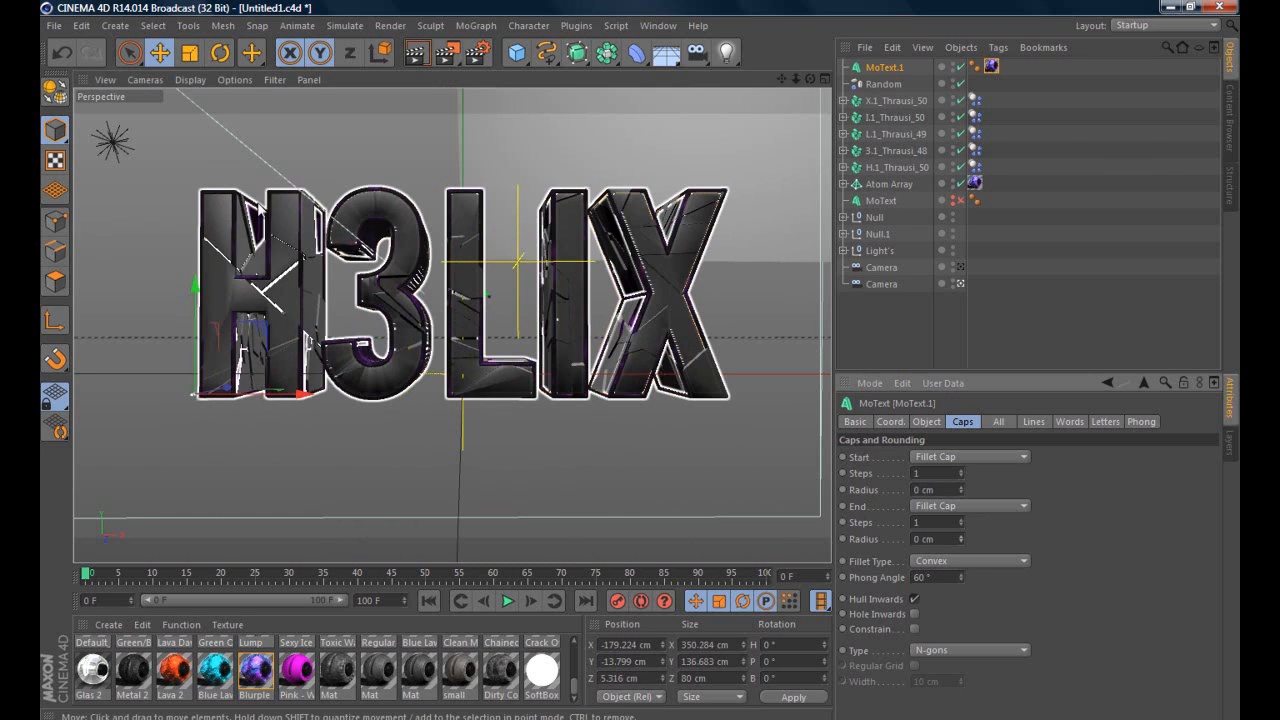
click(1034, 312)
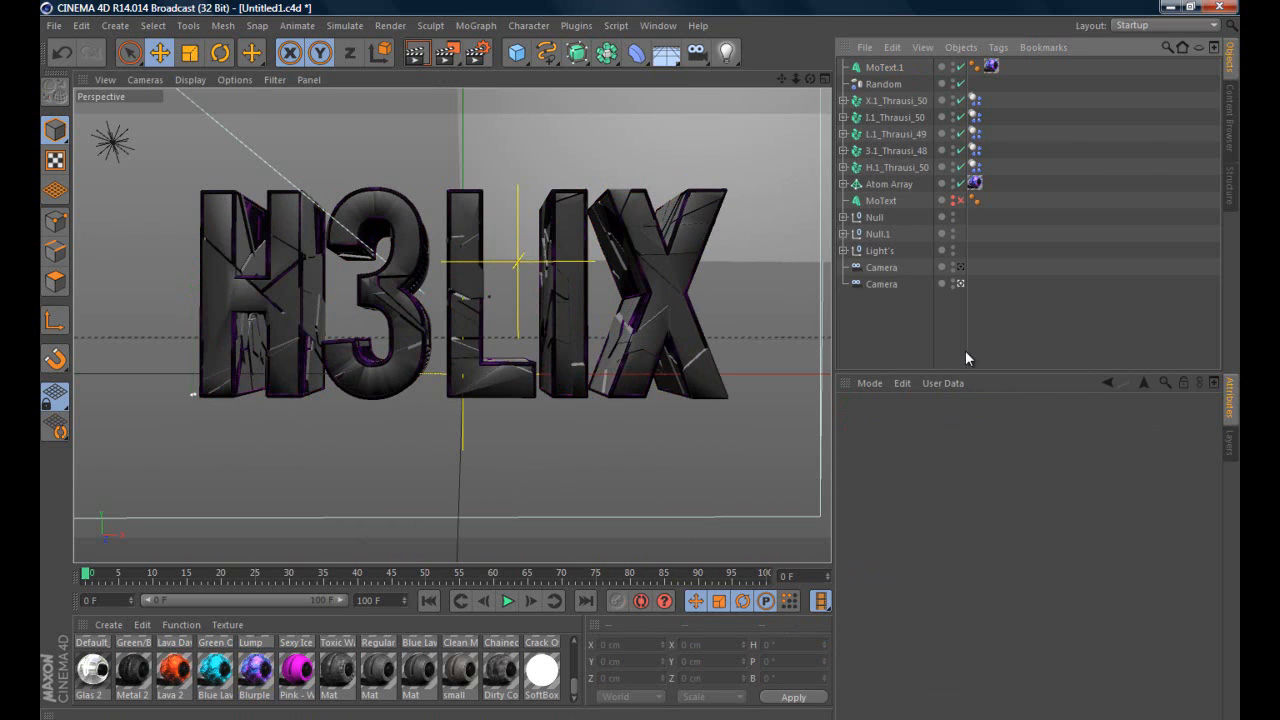
Add a Reeper X object to the scene
drag(806, 79, 710, 159)
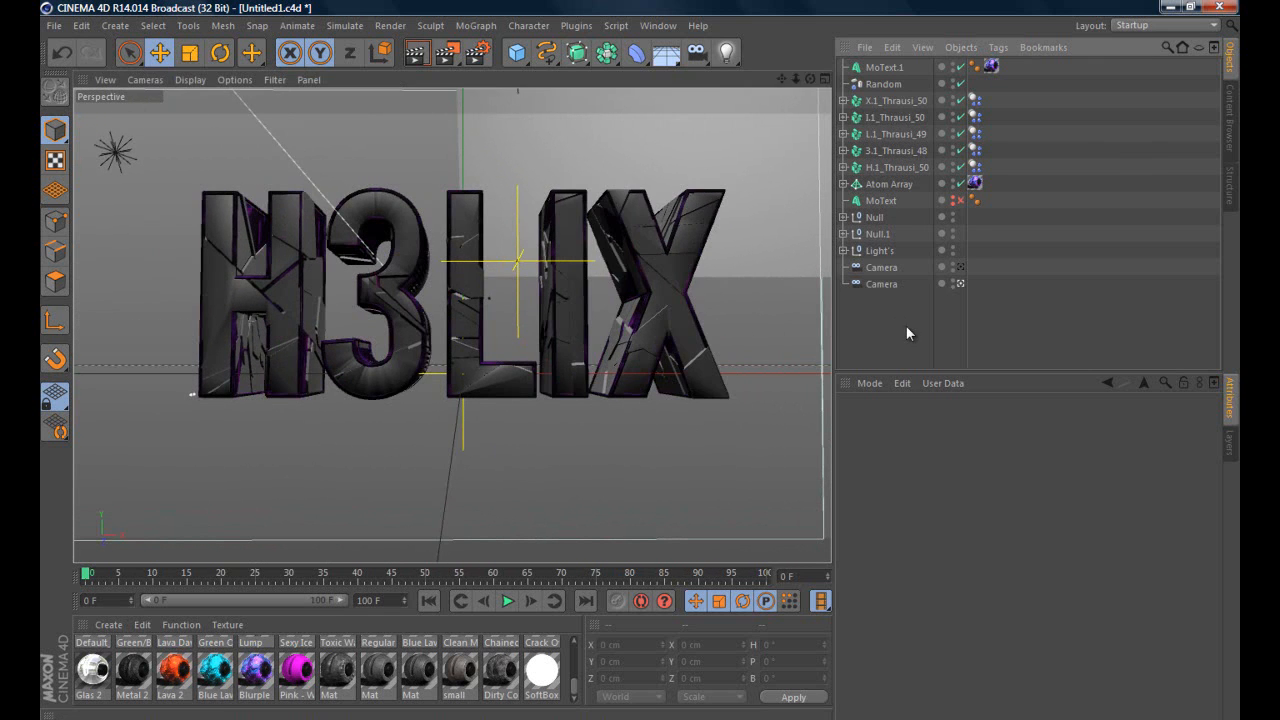
click(576, 25)
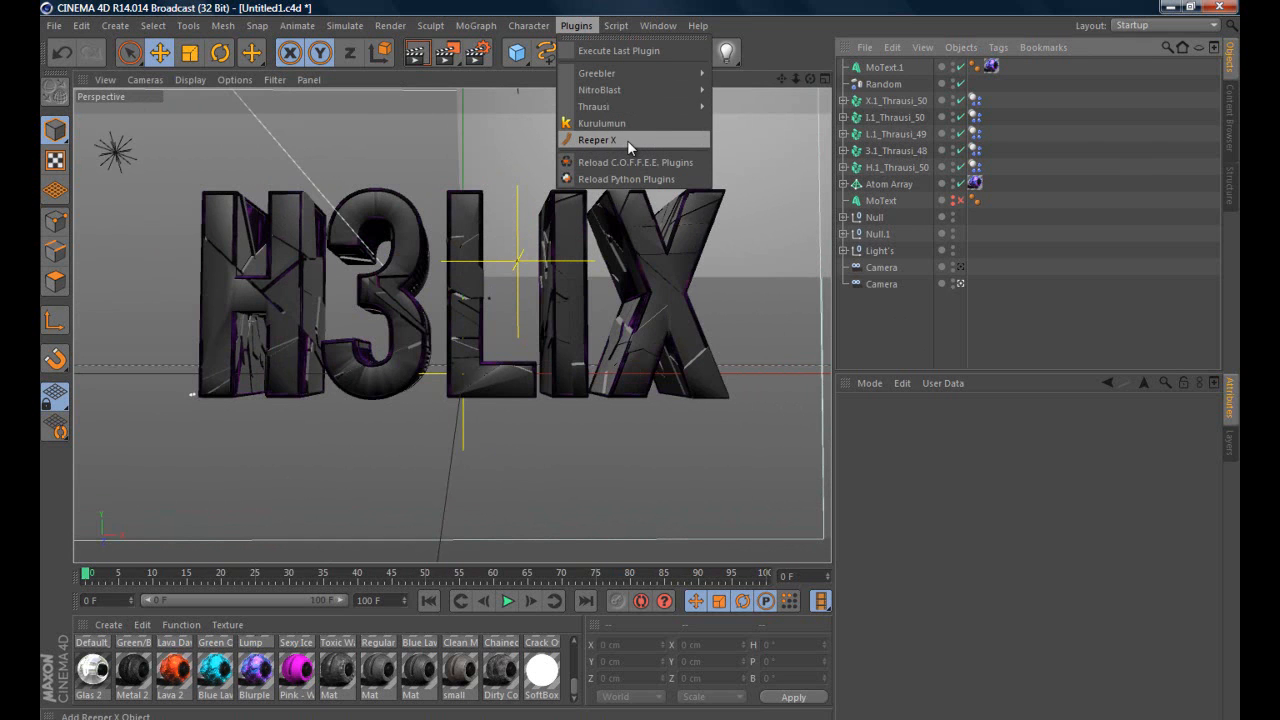
click(627, 140)
Duplicate the disabled original MoText, make the copy visible and convert it to an editable object
click(876, 215)
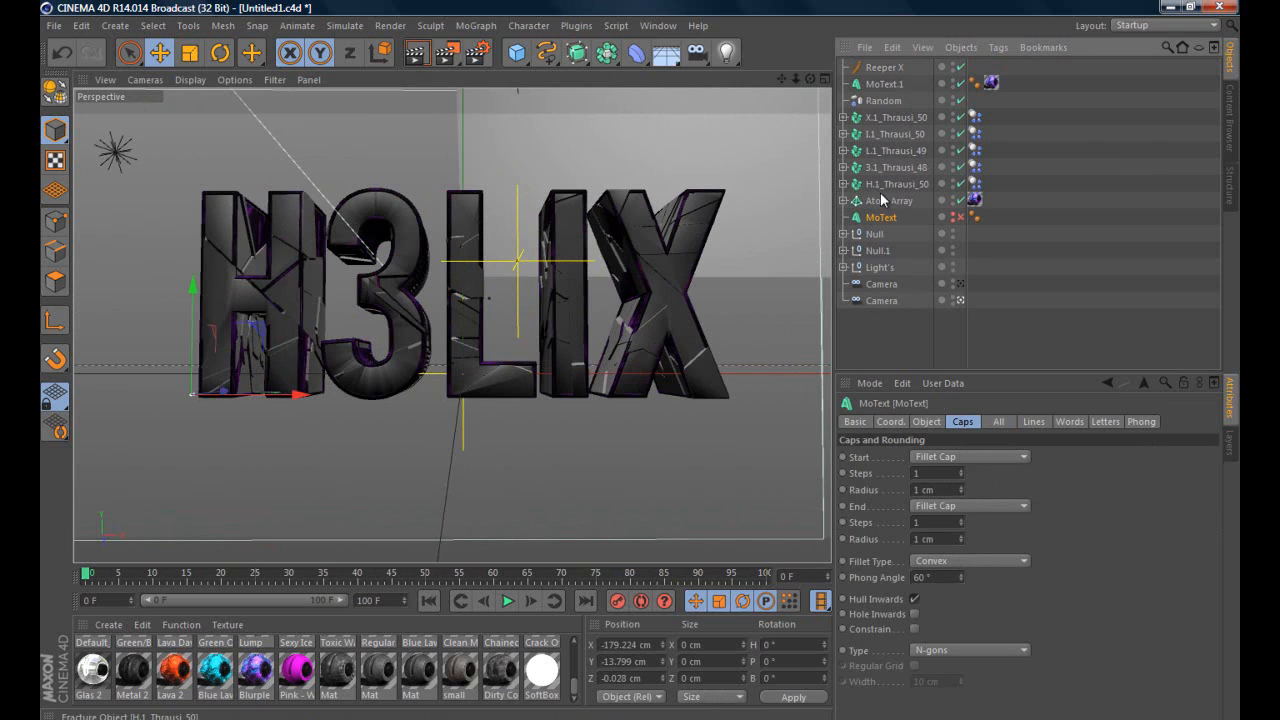
click(956, 217)
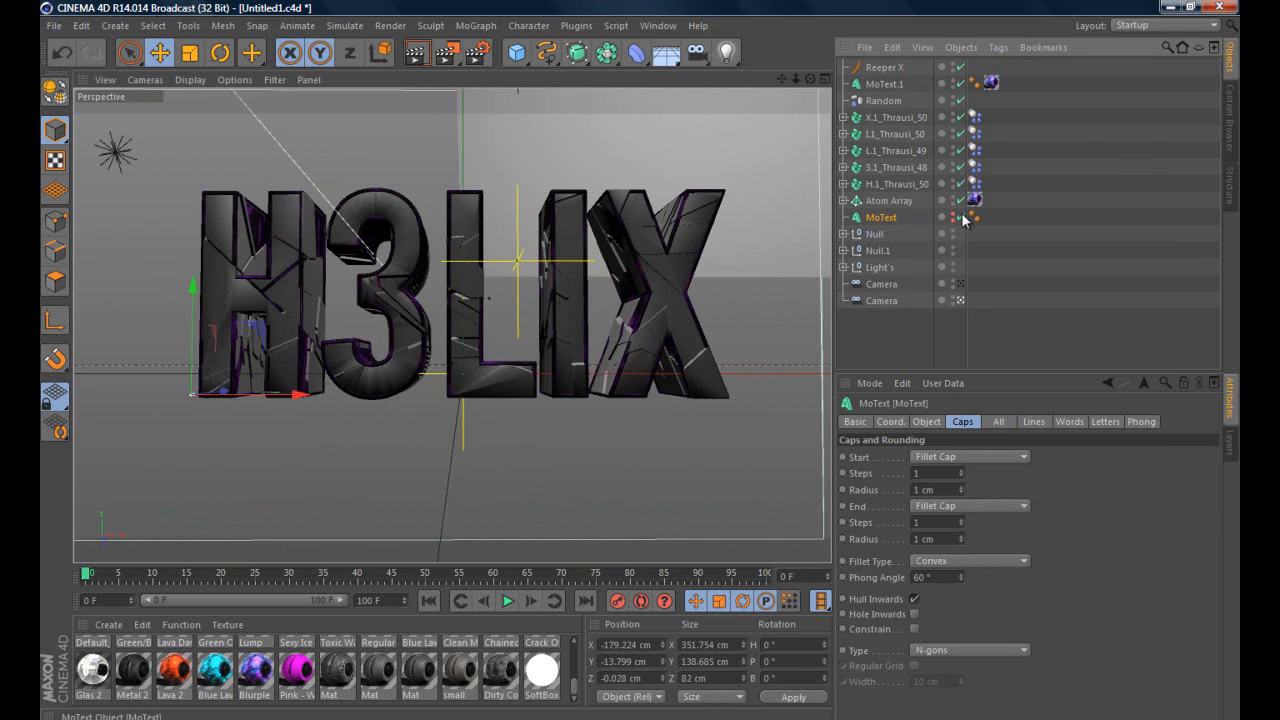
click(960, 217)
key(ctrl+c)
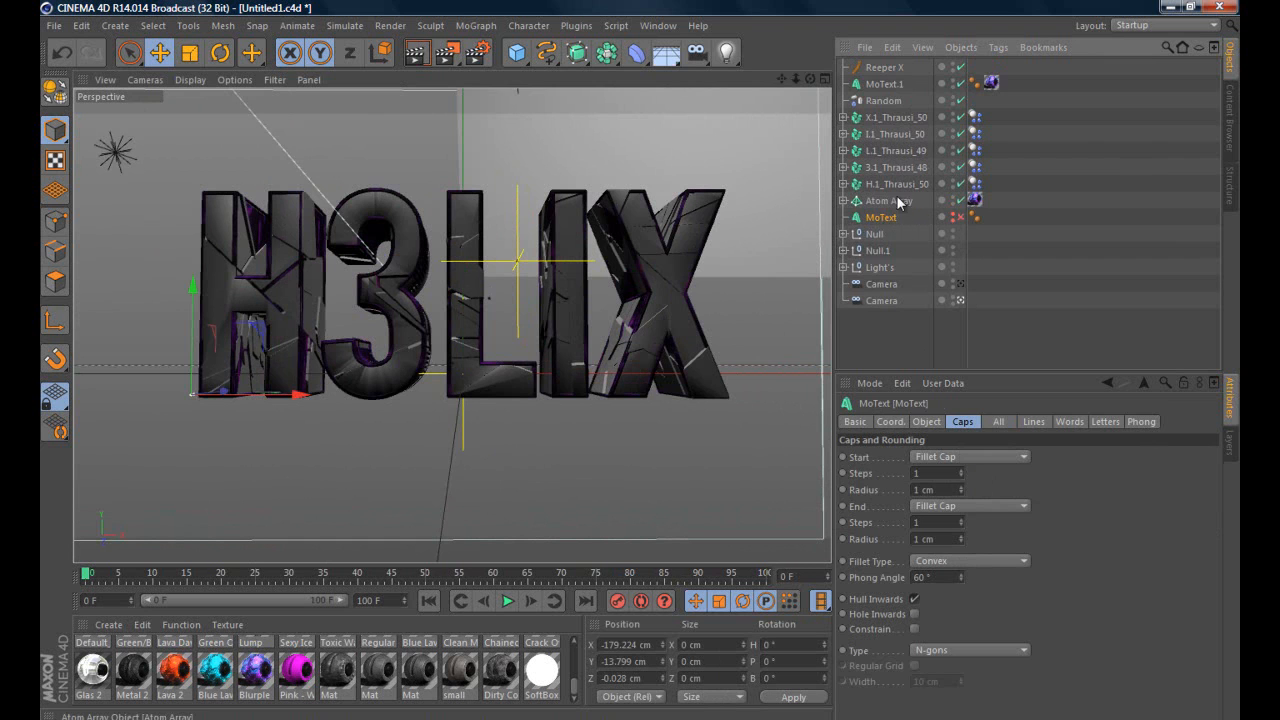
key(ctrl+v)
click(957, 67)
click(957, 68)
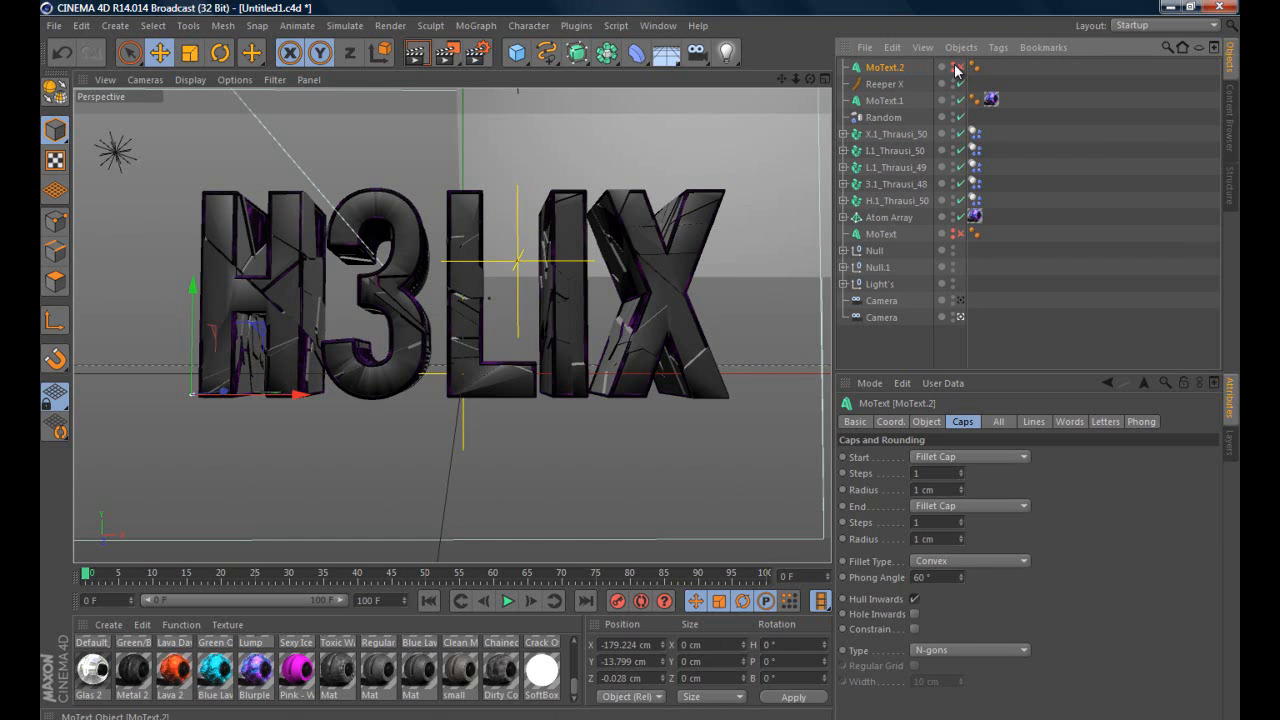
click(957, 67)
key(c)
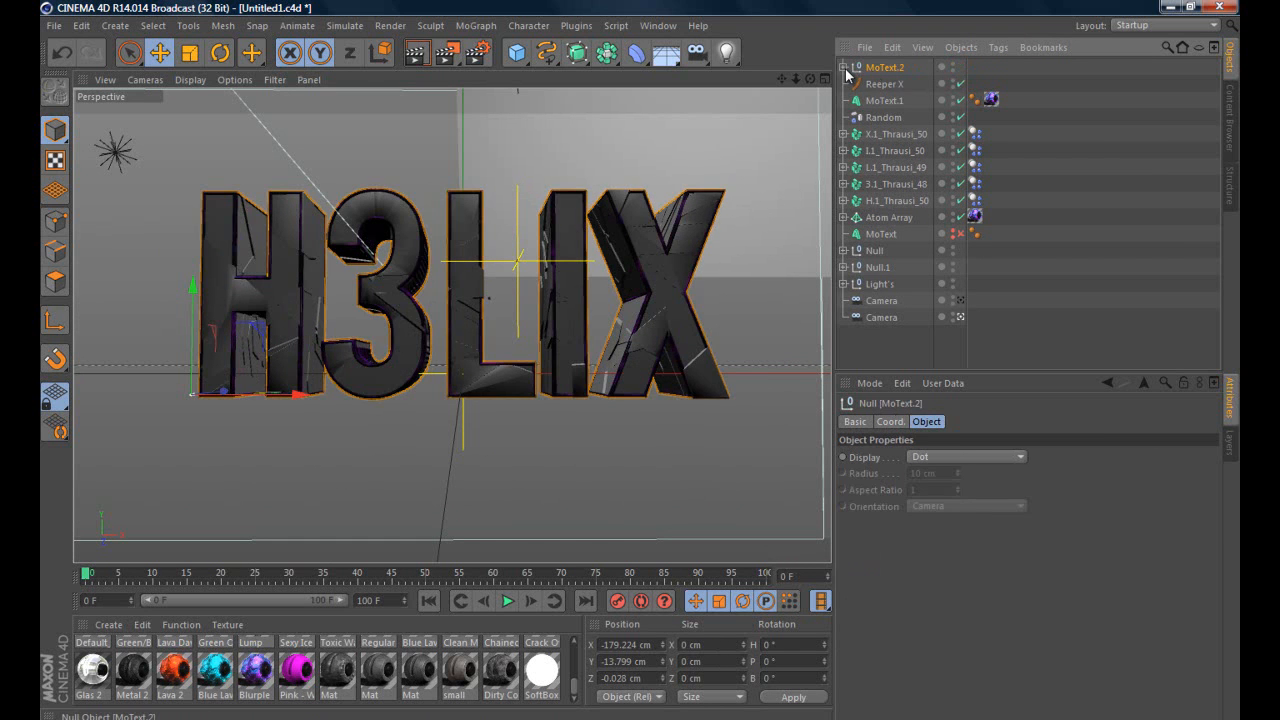
Pull the H, 3, L, I and X splines out of the converted MoText hierarchy to the top level and delete the leftover hierarchy
click(843, 67)
click(852, 84)
click(862, 100)
click(870, 117)
click(870, 150)
click(870, 184)
click(870, 217)
click(870, 250)
click(905, 267)
ctrl+click(905, 233)
ctrl+click(905, 200)
ctrl+click(905, 167)
ctrl+click(905, 133)
drag(915, 240, 902, 276)
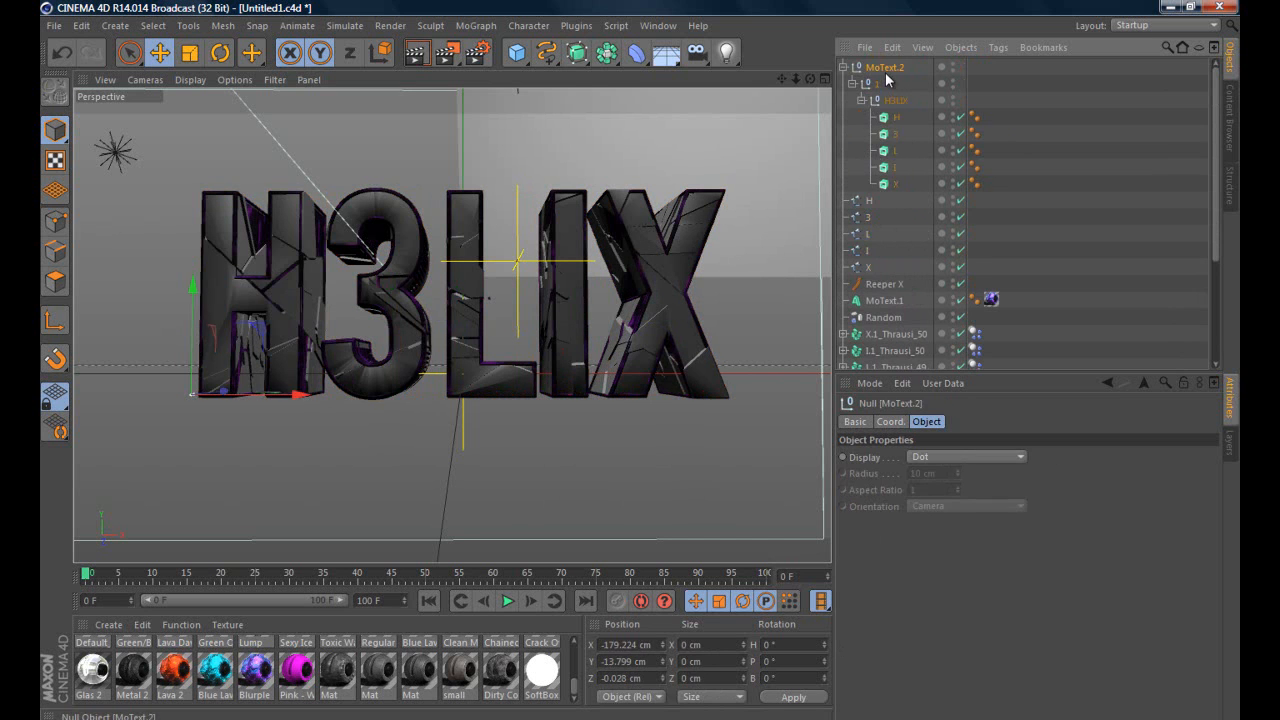
scroll(888, 85, down, 4)
Duplicate the Reeper X object four times so each letter has its own
click(880, 152)
key(ctrl+c)
key(ctrl+v)
key(ctrl+v)
key(ctrl+v)
key(ctrl+v)
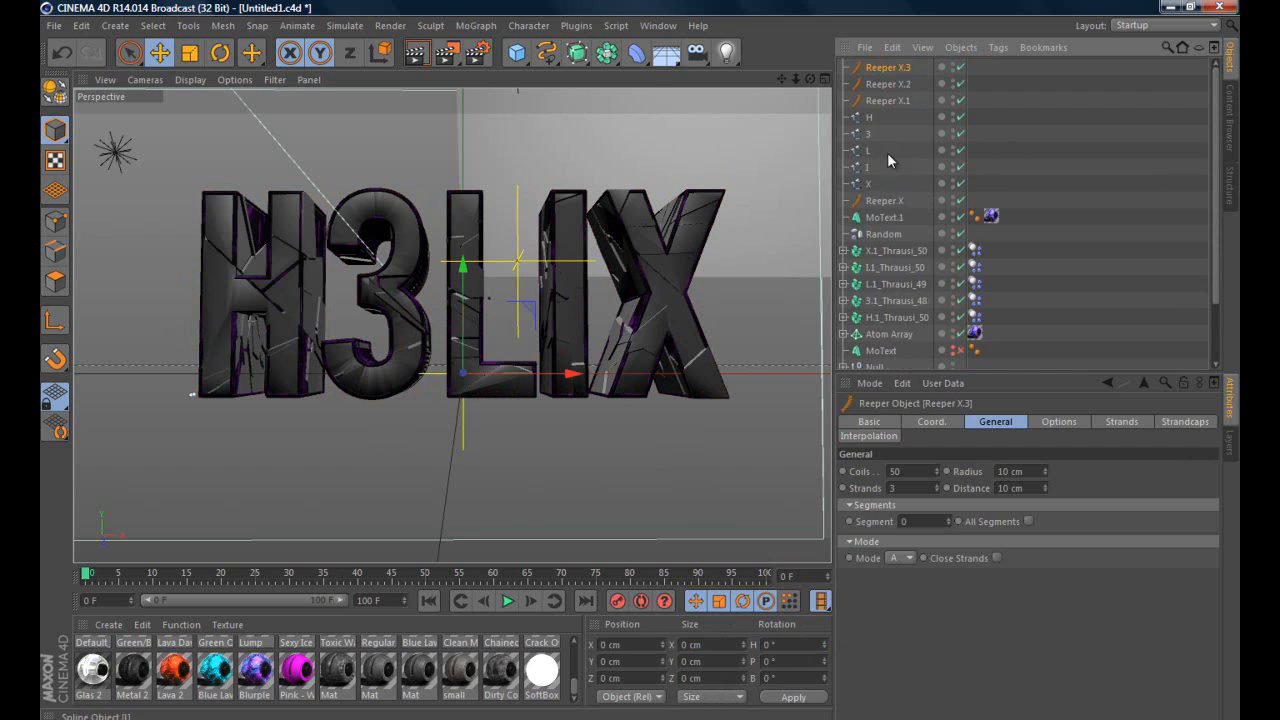
Nest one letter spline under each of the five Reeper X objects and collapse their hierarchies
mouse_move(887, 130)
mouse_down()
mouse_move(880, 140)
mouse_move(886, 120)
mouse_up()
drag(867, 184, 886, 88)
drag(887, 220, 895, 68)
click(843, 84)
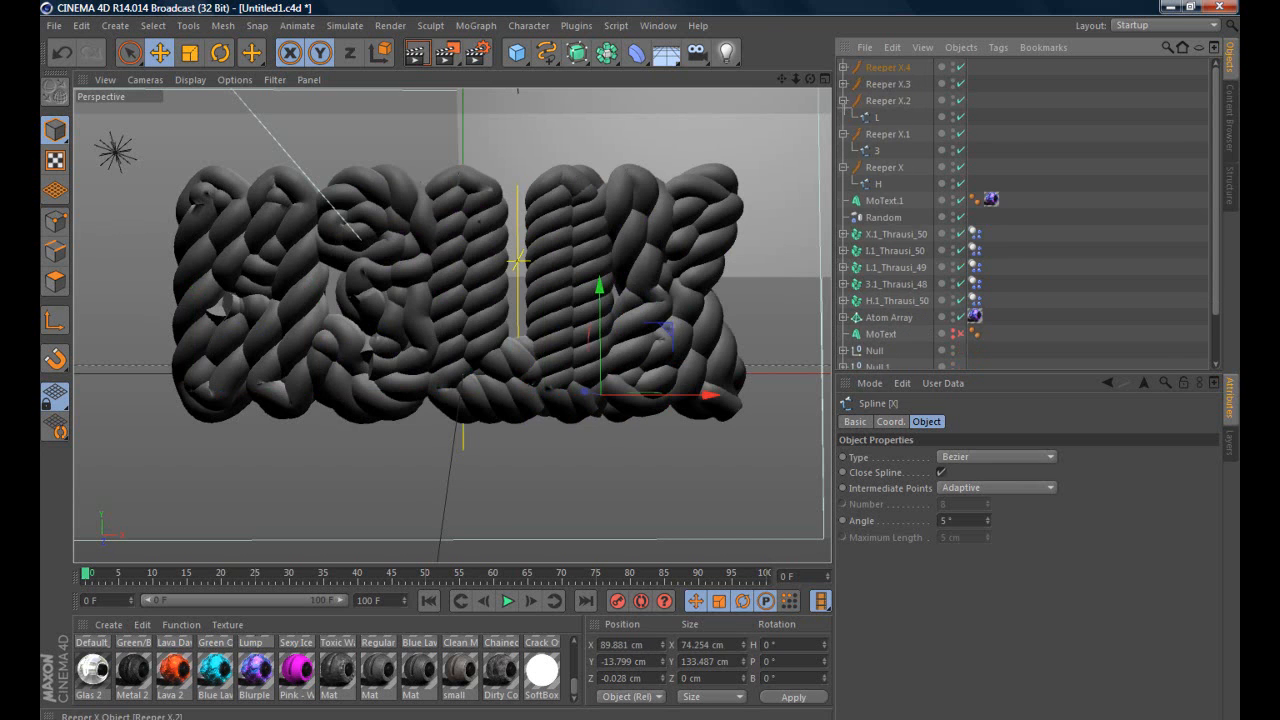
click(843, 100)
click(843, 117)
click(843, 133)
Set all five Reeper X objects to a 1 cm radius, 1 strand and a 4 cm distance
click(884, 133)
shift+click(888, 67)
click(1005, 471)
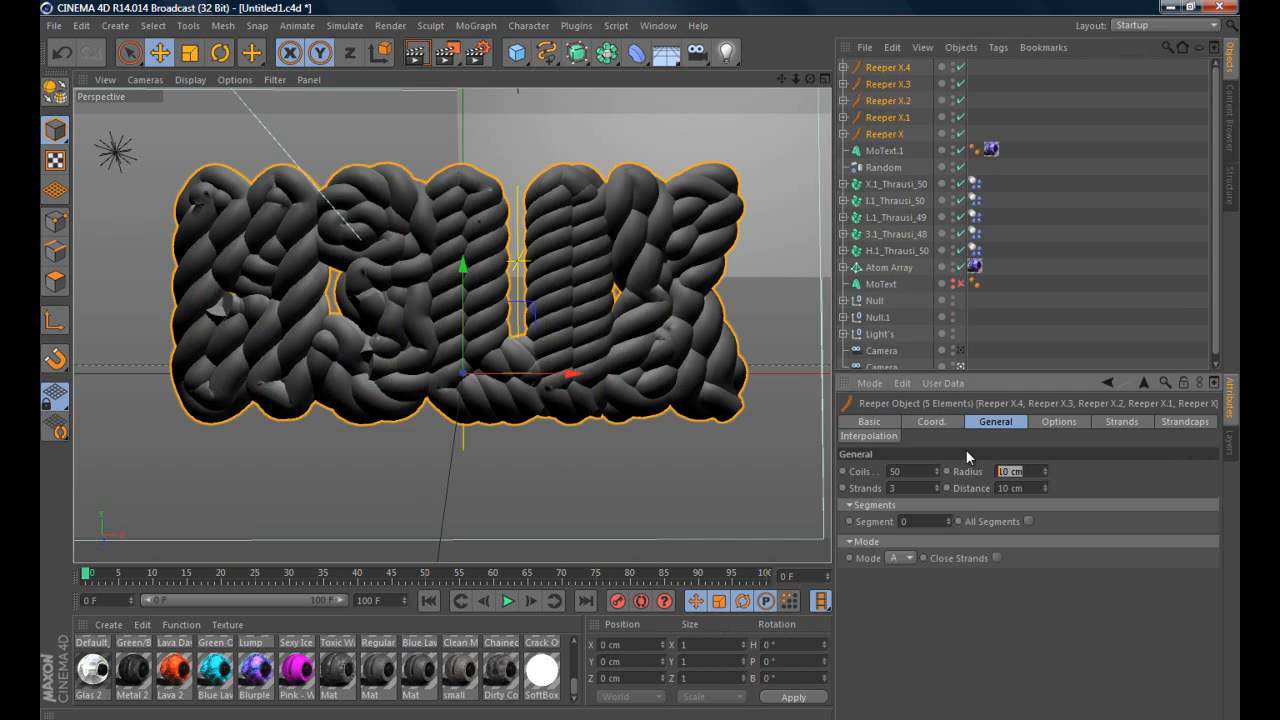
text(1)
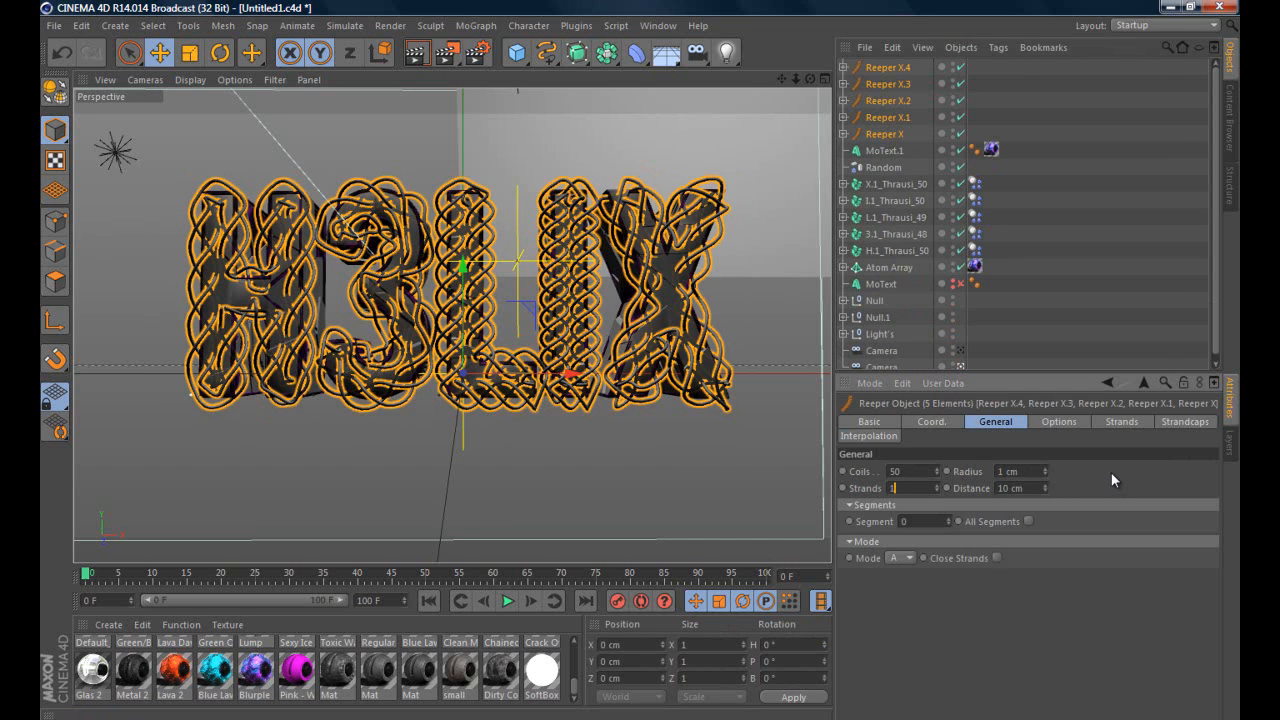
key(Return)
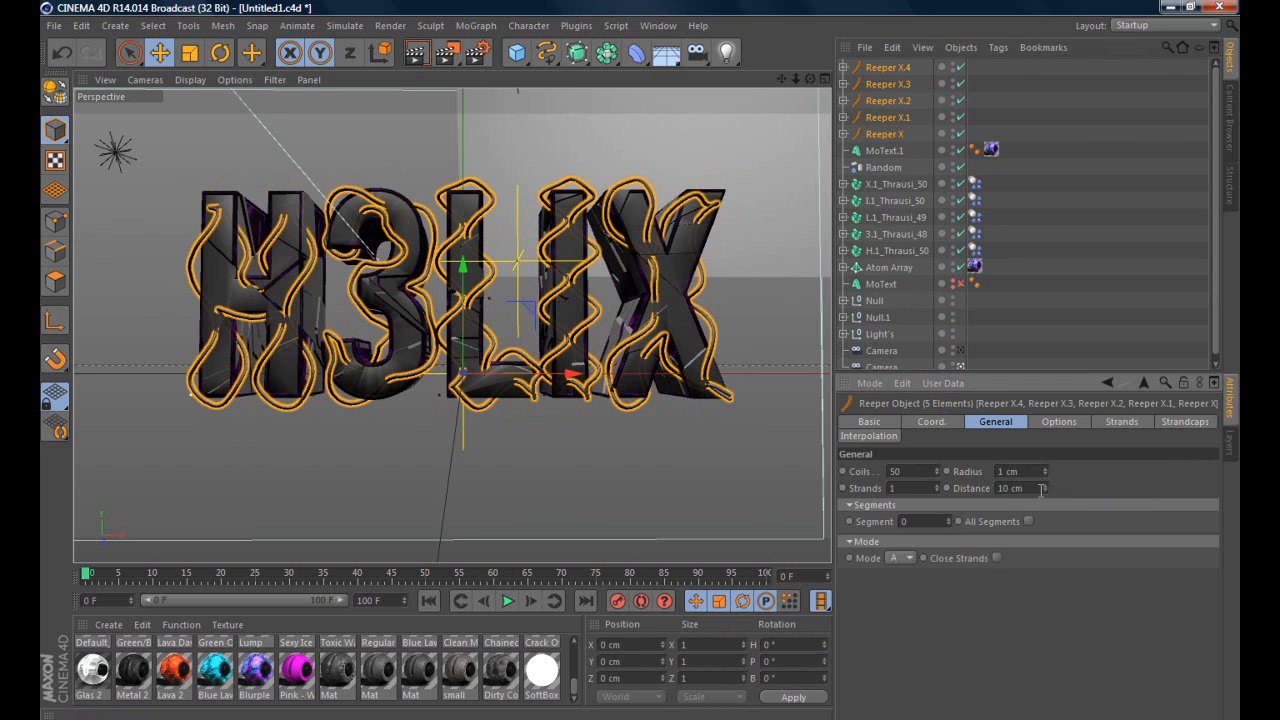
drag(1046, 490, 1047, 496)
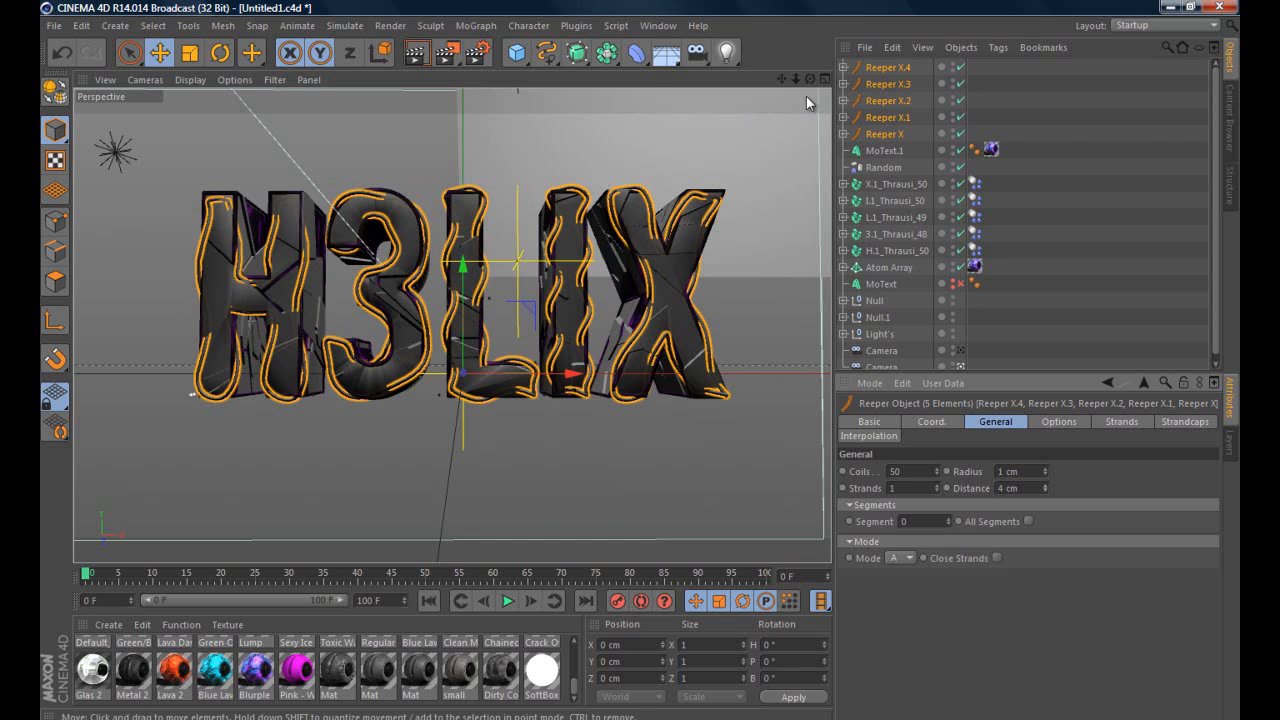
Move the five Reeper X objects along Z to about 2.1 cm
drag(810, 80, 798, 116)
drag(486, 360, 478, 366)
Apply the Blurple Lava material to all five Reeper X objects and change the projection of their texture tags from UVW Mapping
ctrl+drag(921, 85, 975, 134)
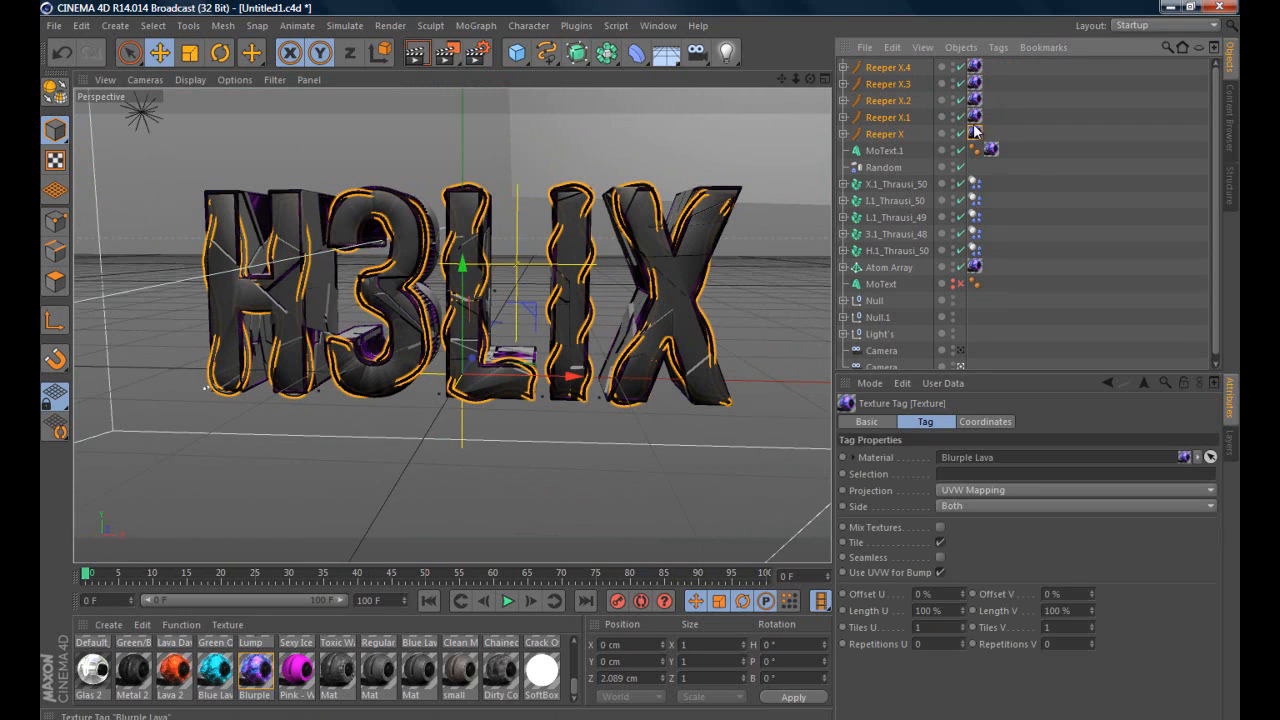
shift+click(976, 100)
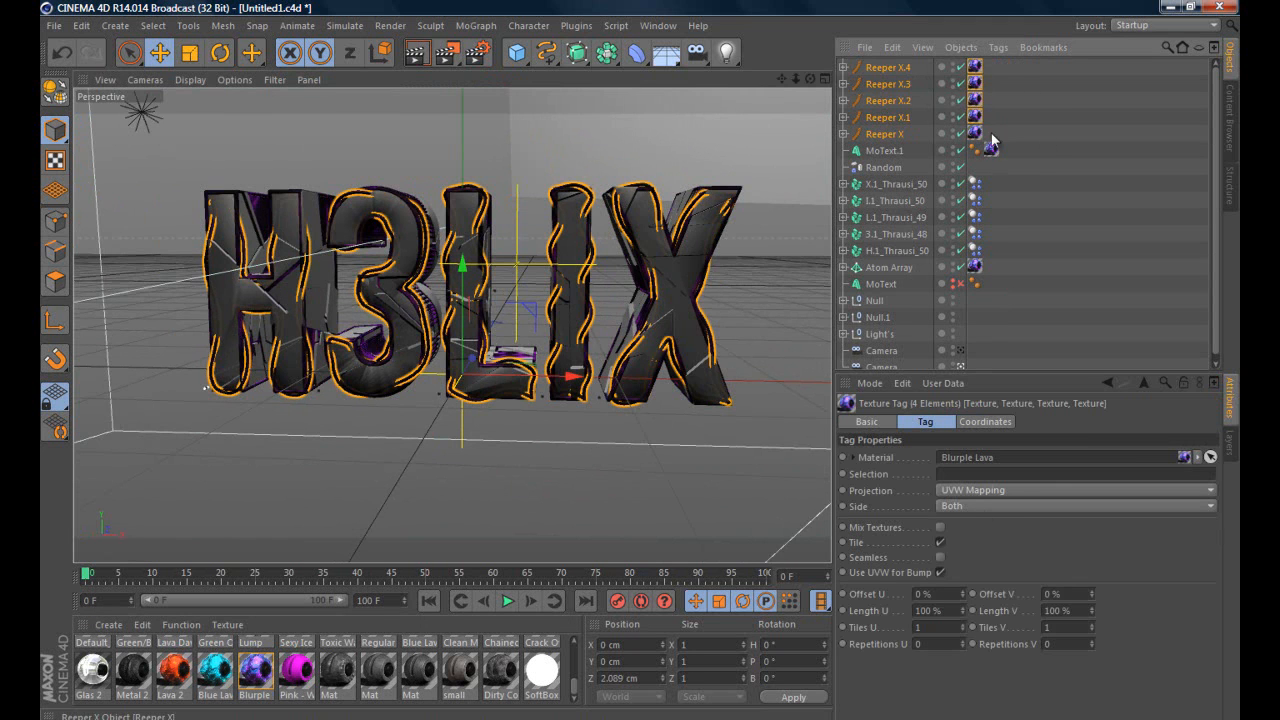
shift+click(975, 133)
click(1005, 490)
click(967, 540)
click(810, 240)
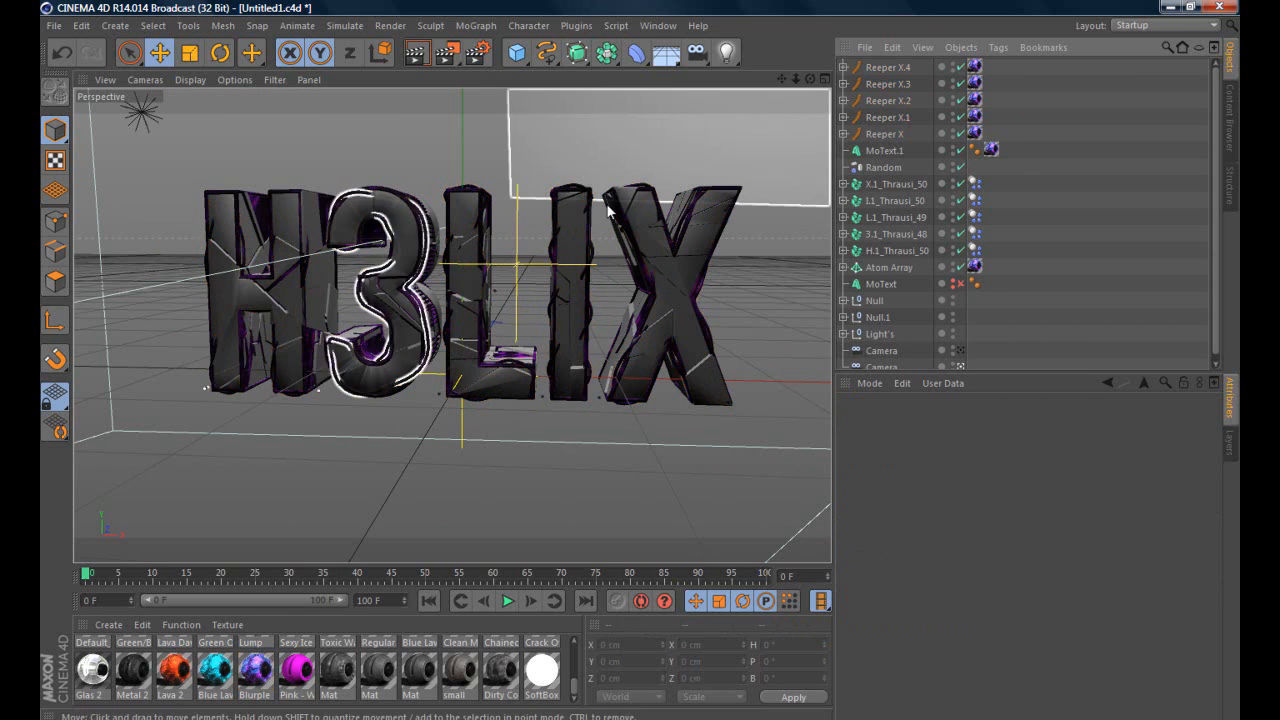
Shift the five Reeper X objects along Z to about 1 cm
click(895, 67)
shift+click(884, 134)
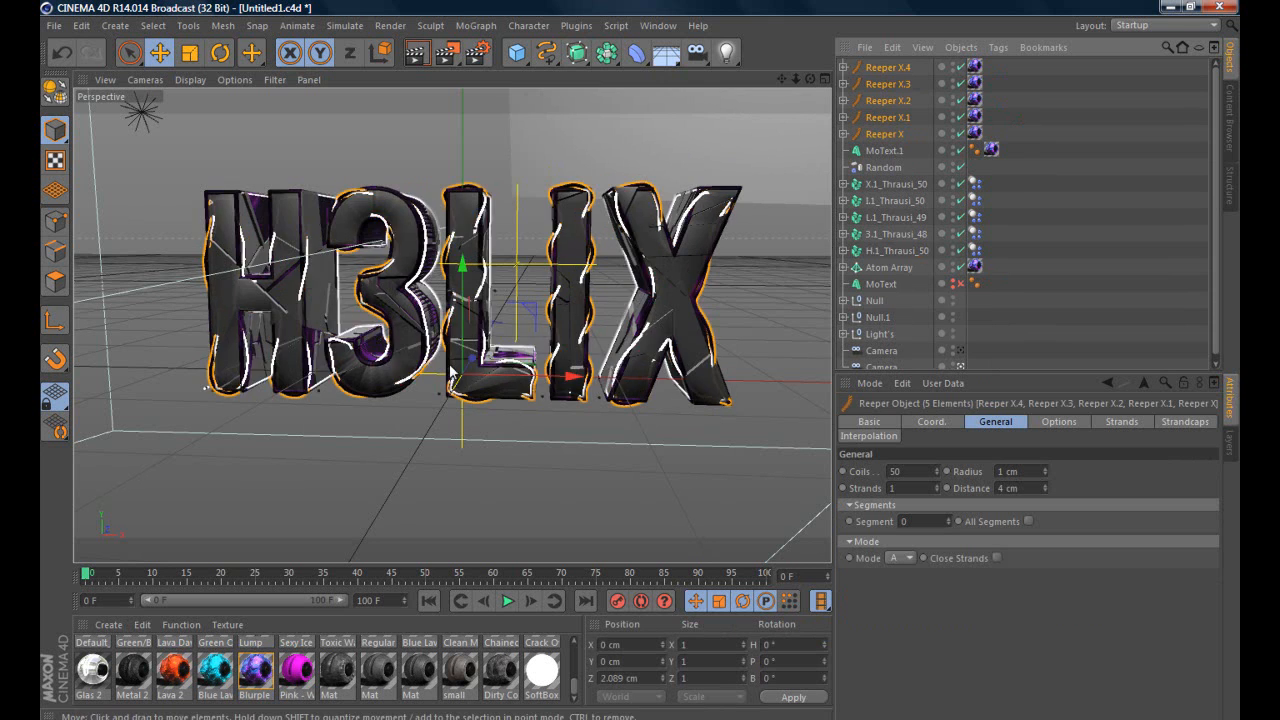
drag(471, 359, 474, 367)
click(1063, 259)
drag(812, 78, 640, 362)
Increase the distance of all five Reeper X objects so the wires coil more widely around the letters
drag(928, 133, 906, 66)
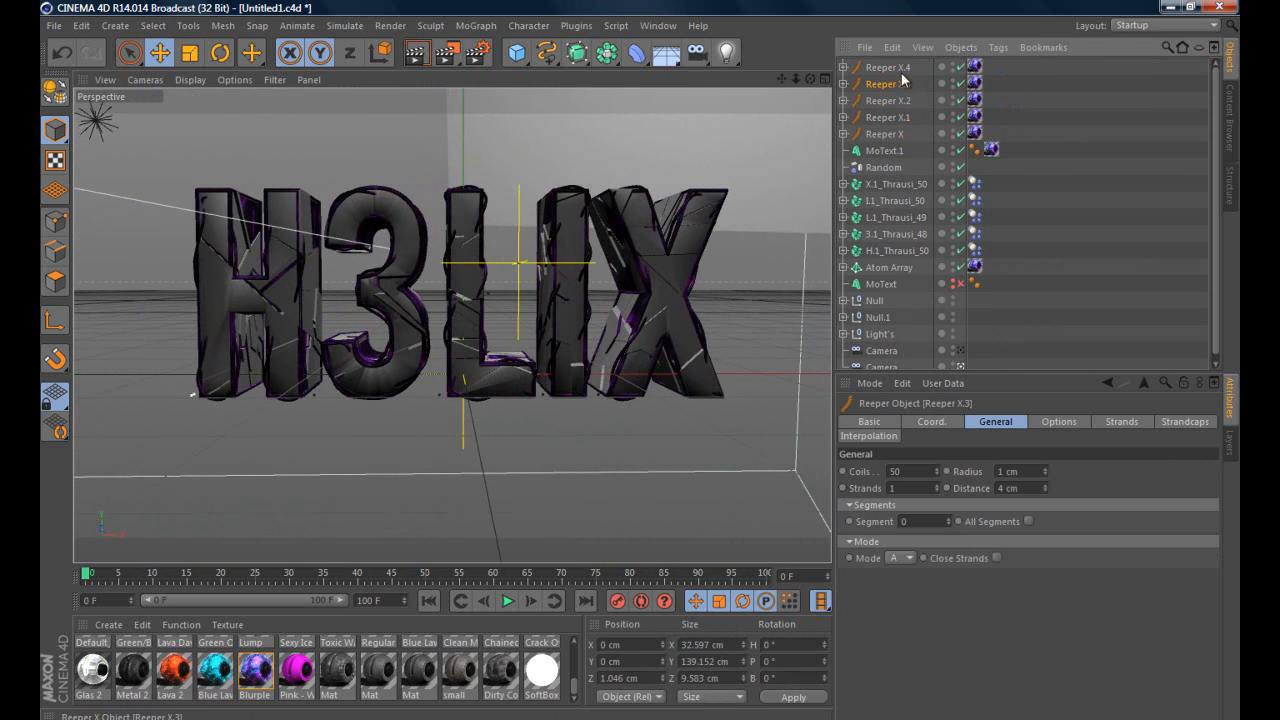
drag(1047, 486, 1044, 484)
click(1067, 184)
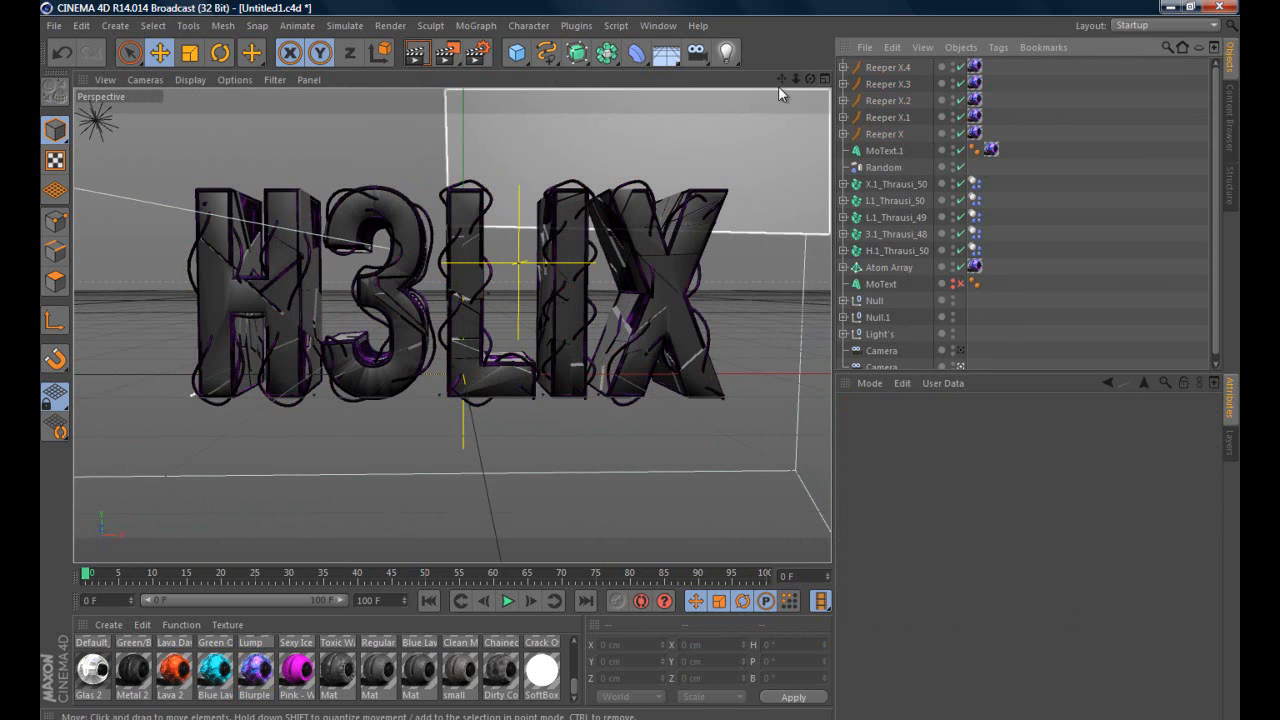
drag(806, 77, 668, 320)
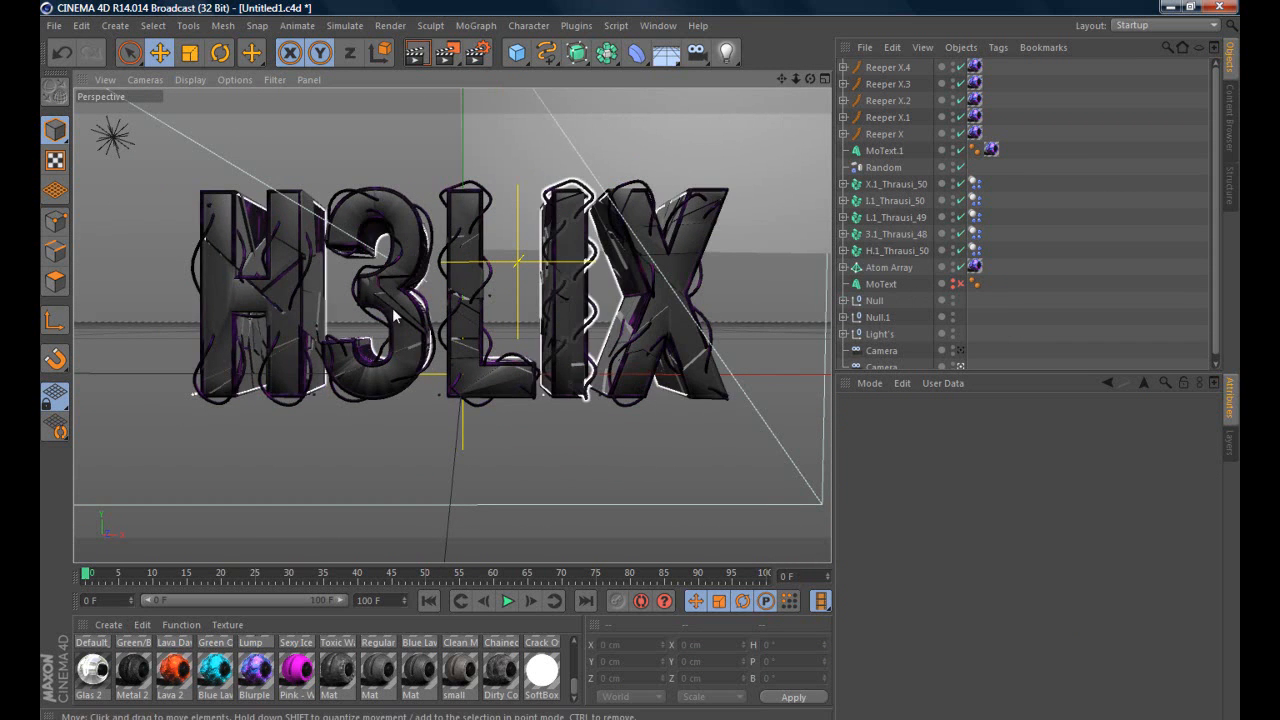
Examine the outside texture tag on the first piece of the H letter's Thrausi fracture object
click(222, 288)
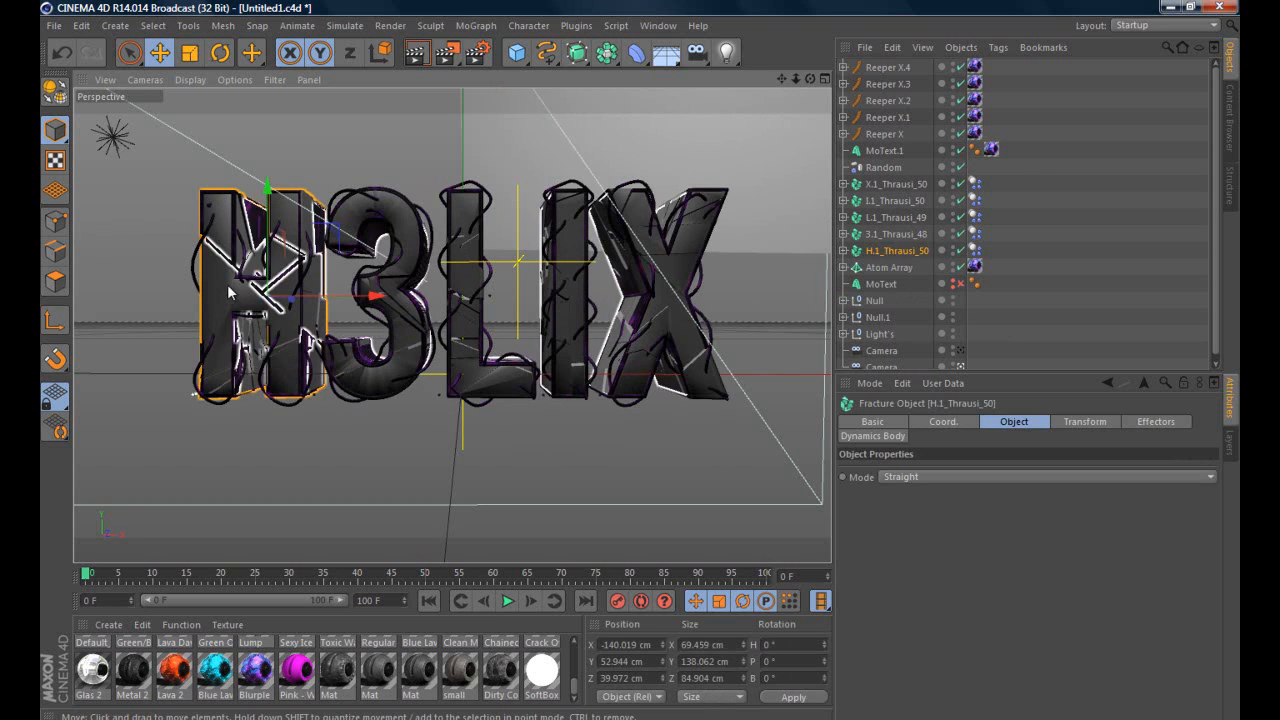
click(1148, 244)
click(843, 250)
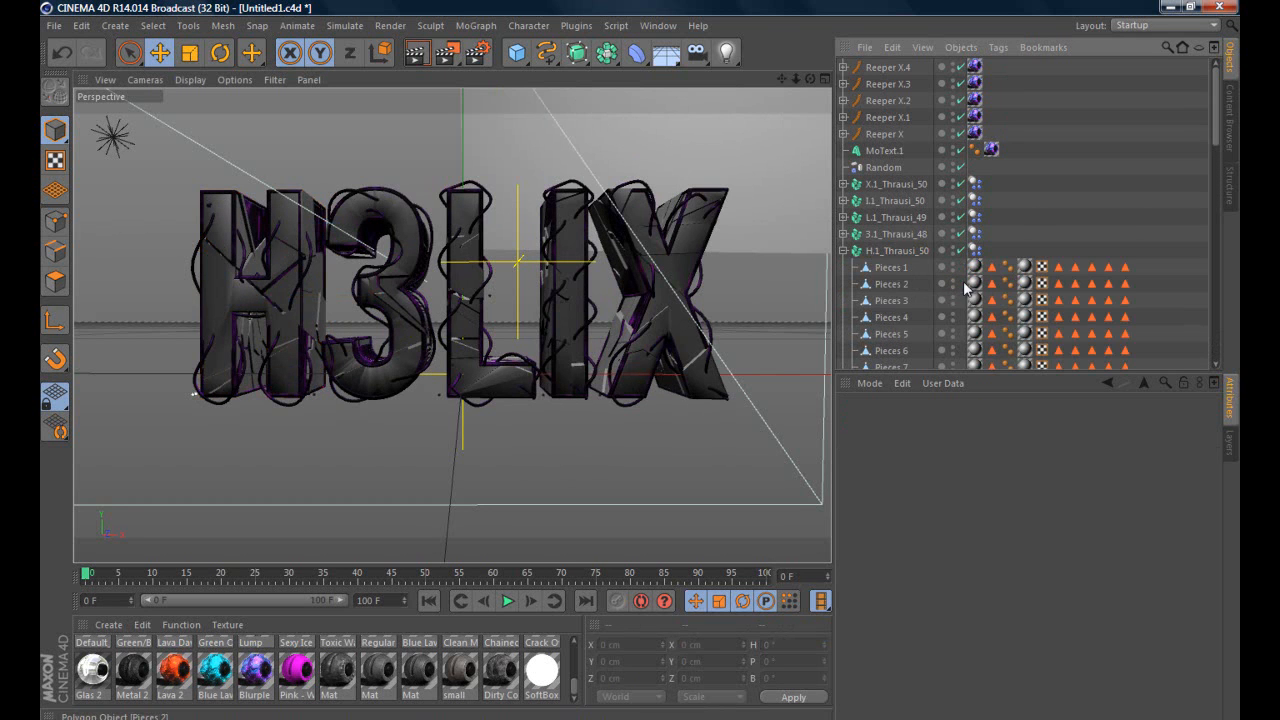
click(1024, 268)
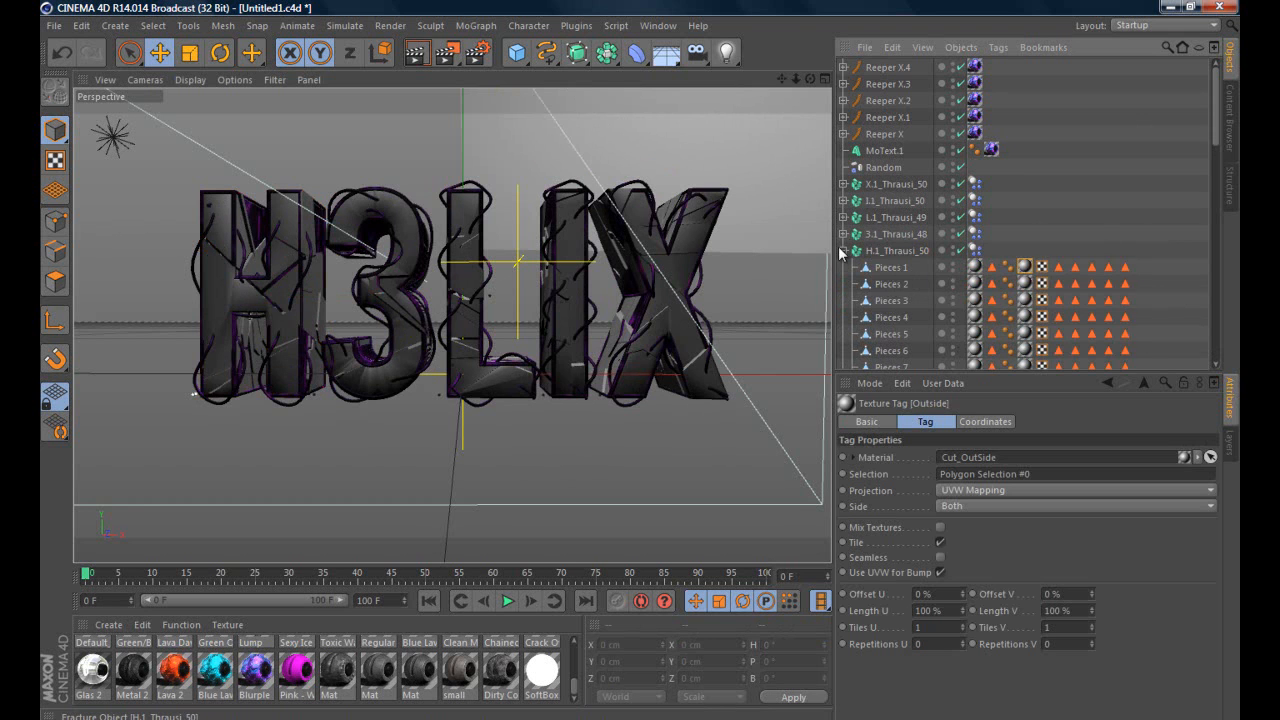
click(843, 250)
click(1006, 245)
Add a Greebler object to the scene
drag(809, 78, 640, 363)
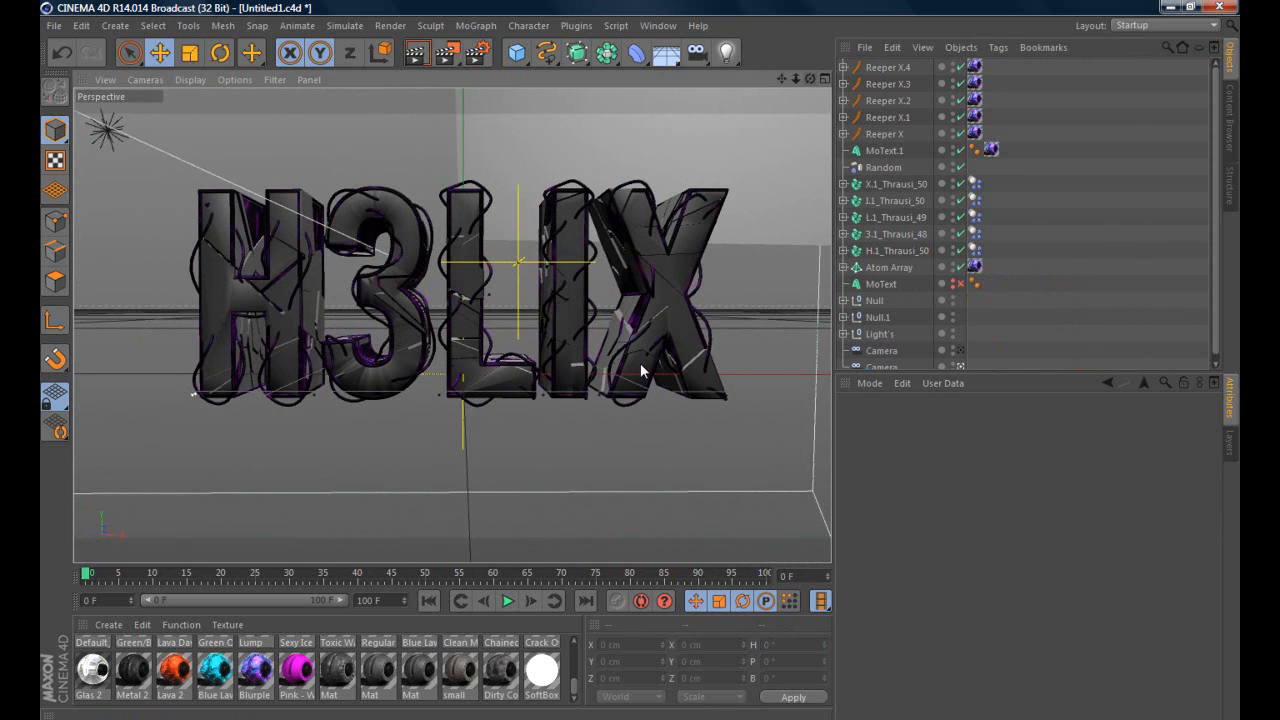
click(897, 285)
click(907, 168)
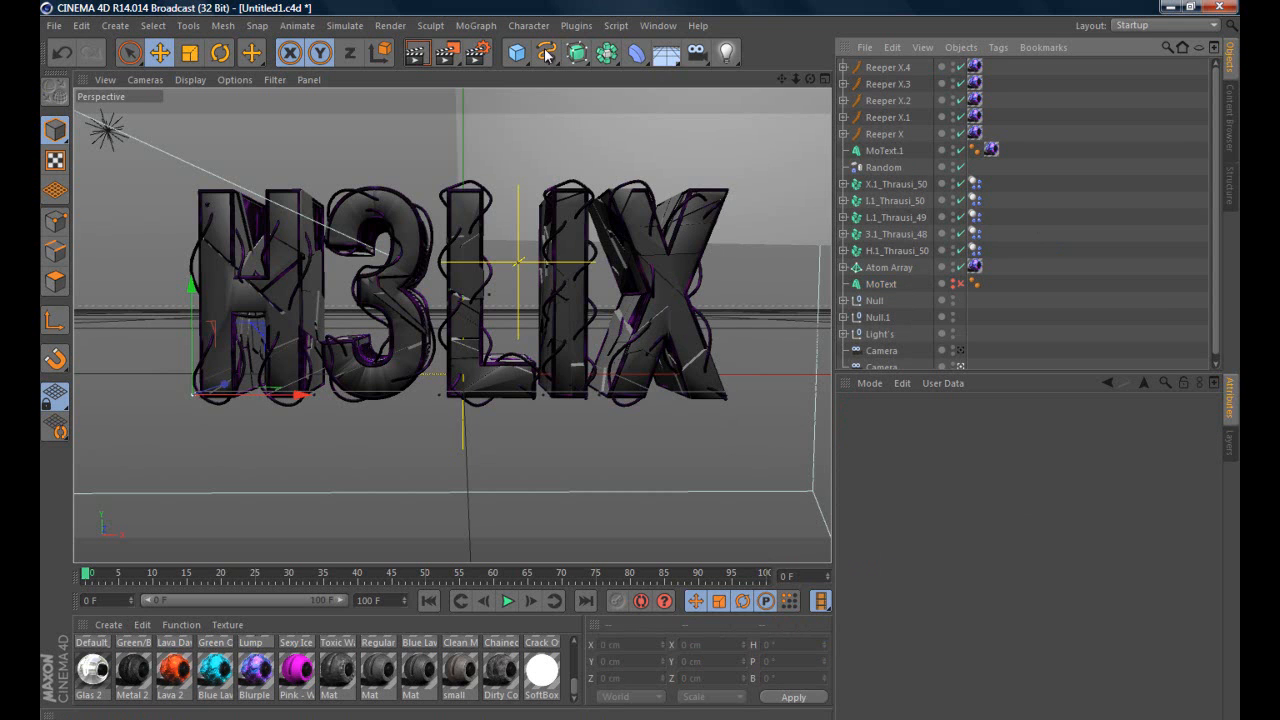
click(578, 27)
mouse_move(614, 72)
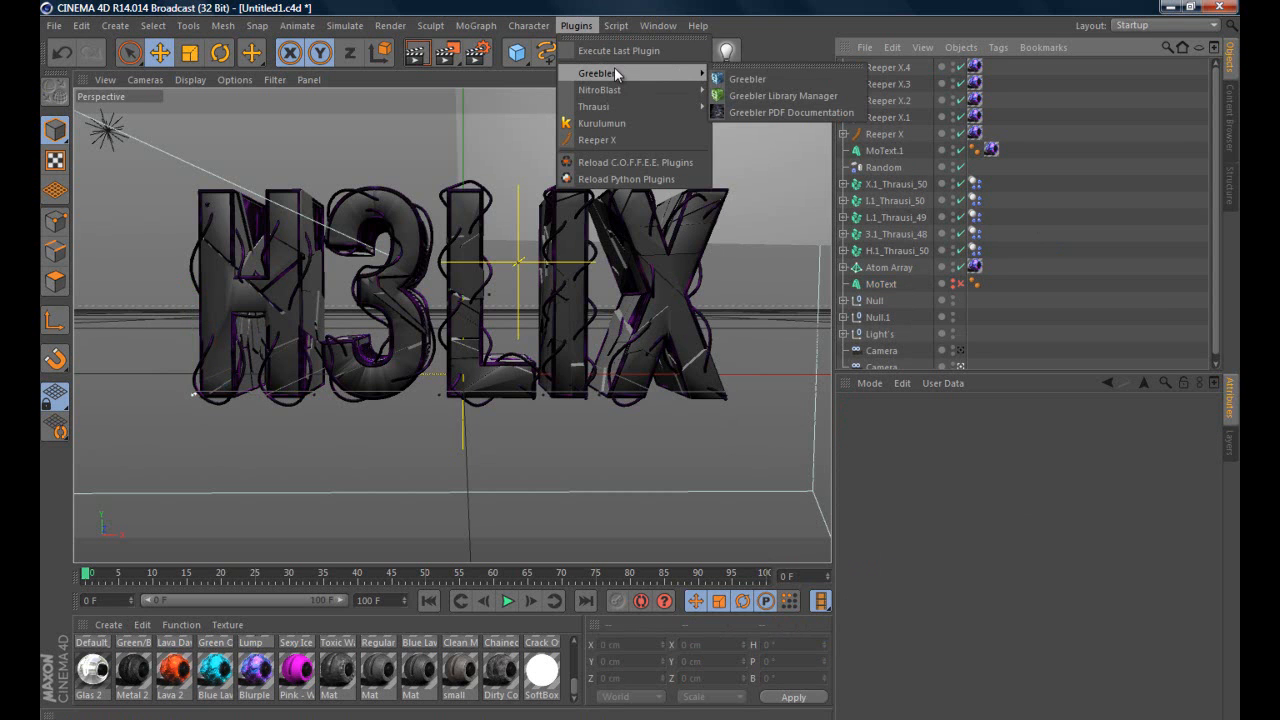
click(734, 81)
click(1030, 176)
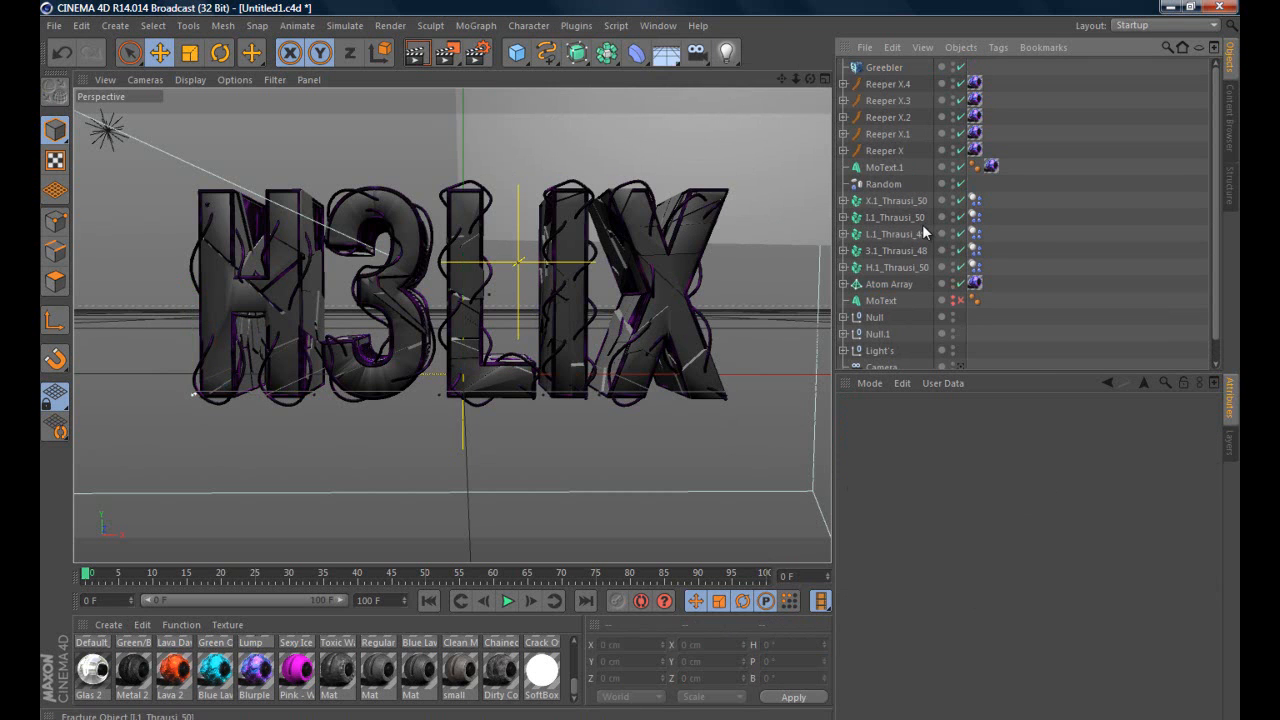
Duplicate the hidden MoText, enable the copy, and nest it under the Greebler object
click(889, 288)
click(891, 297)
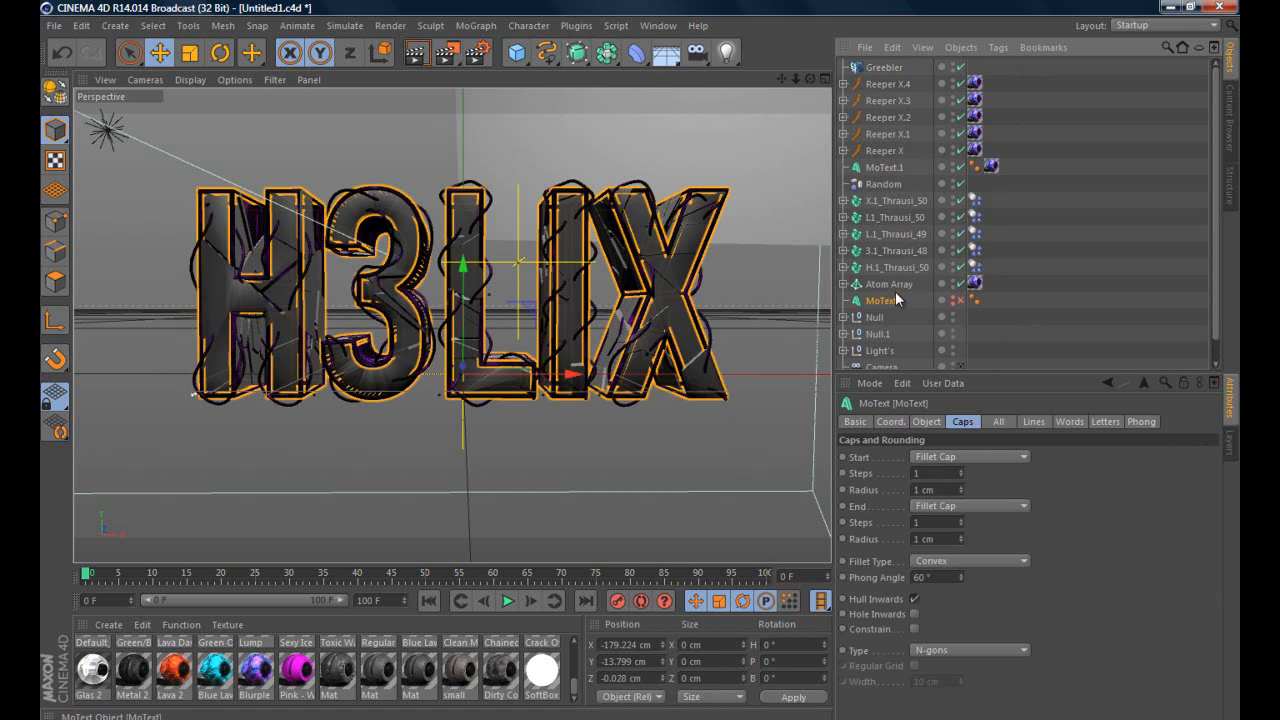
key(ctrl+c)
key(ctrl+v)
click(958, 67)
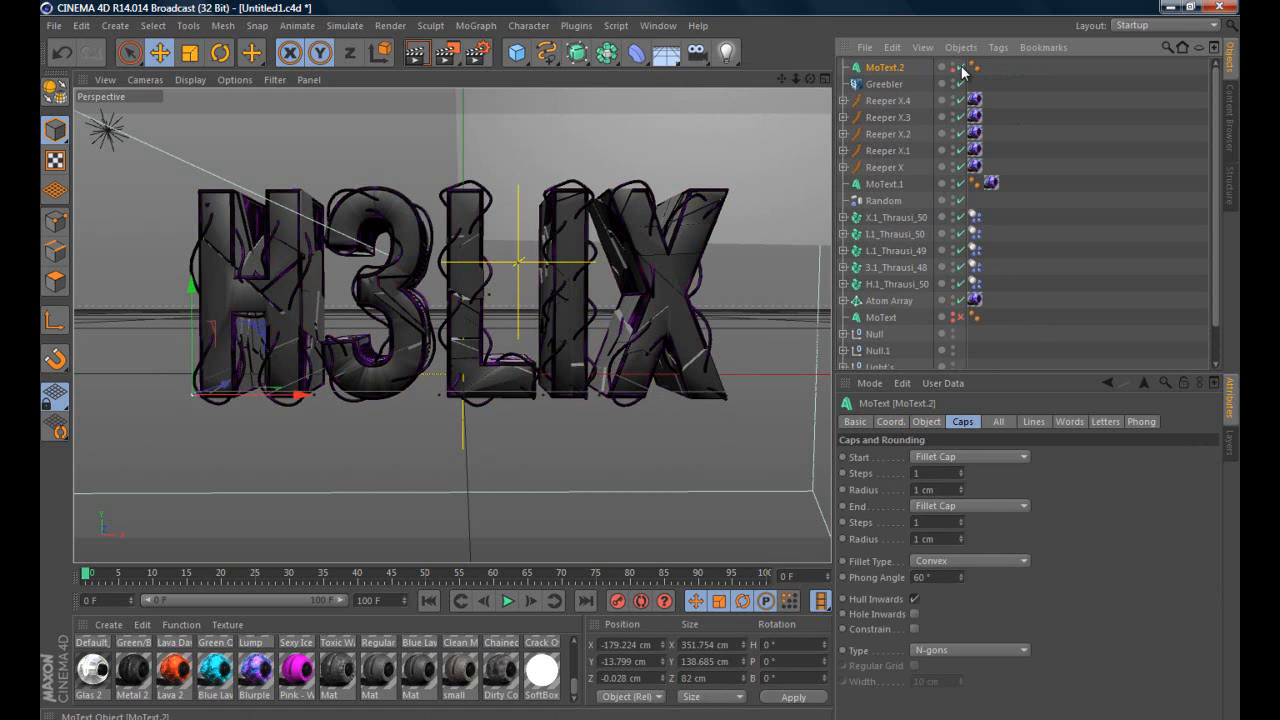
drag(893, 85, 893, 85)
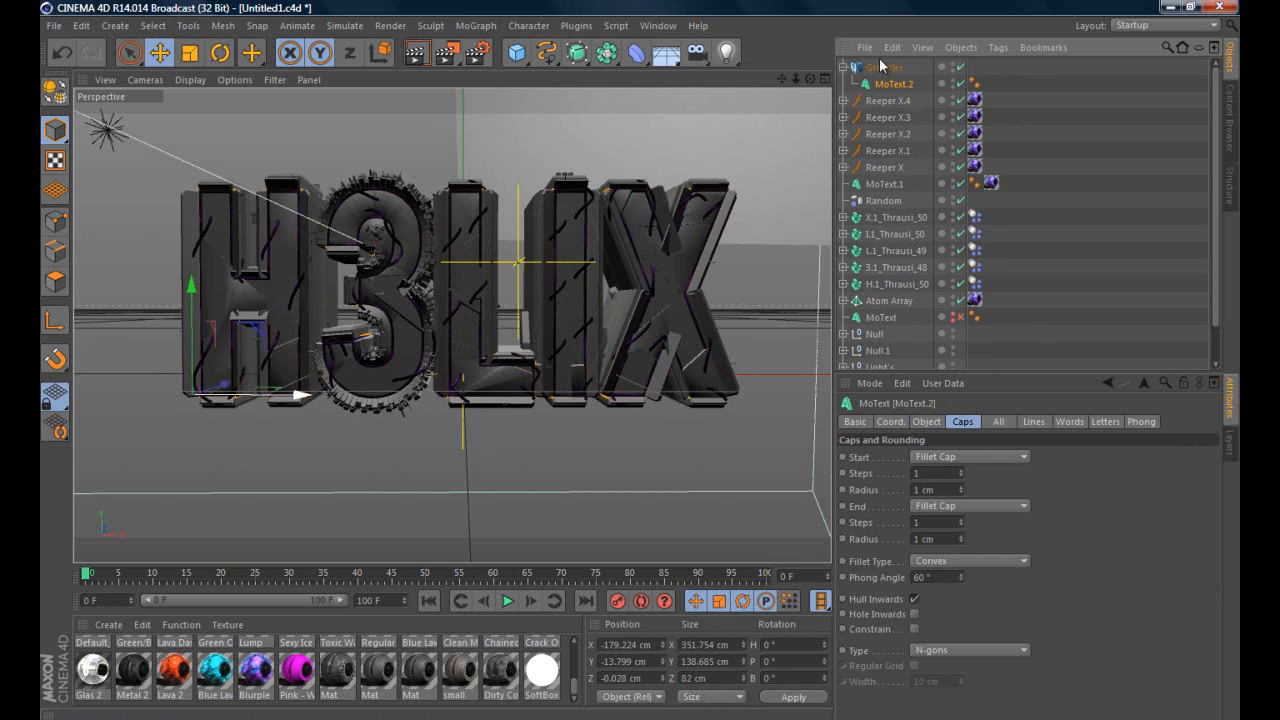
Enable Use Input Selections/Textures in the Greebler's base and set its height to 2–15 cm and bevel to 2–15%
click(884, 68)
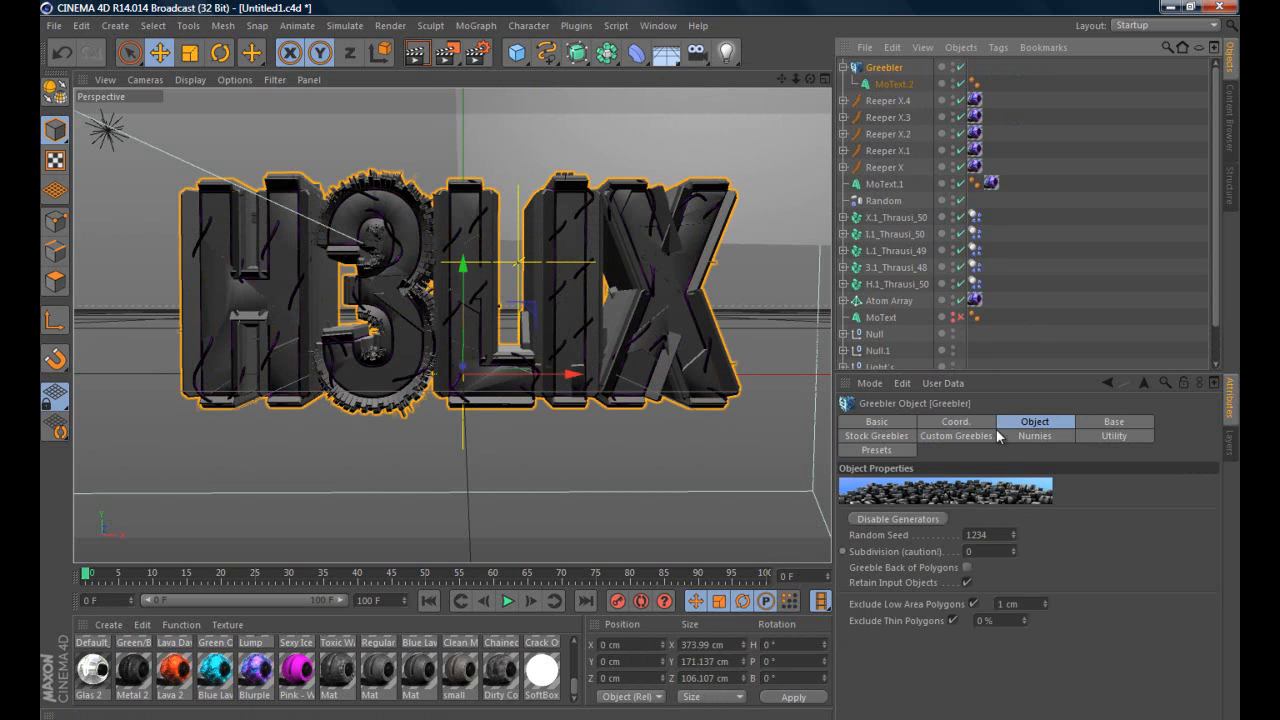
click(1110, 424)
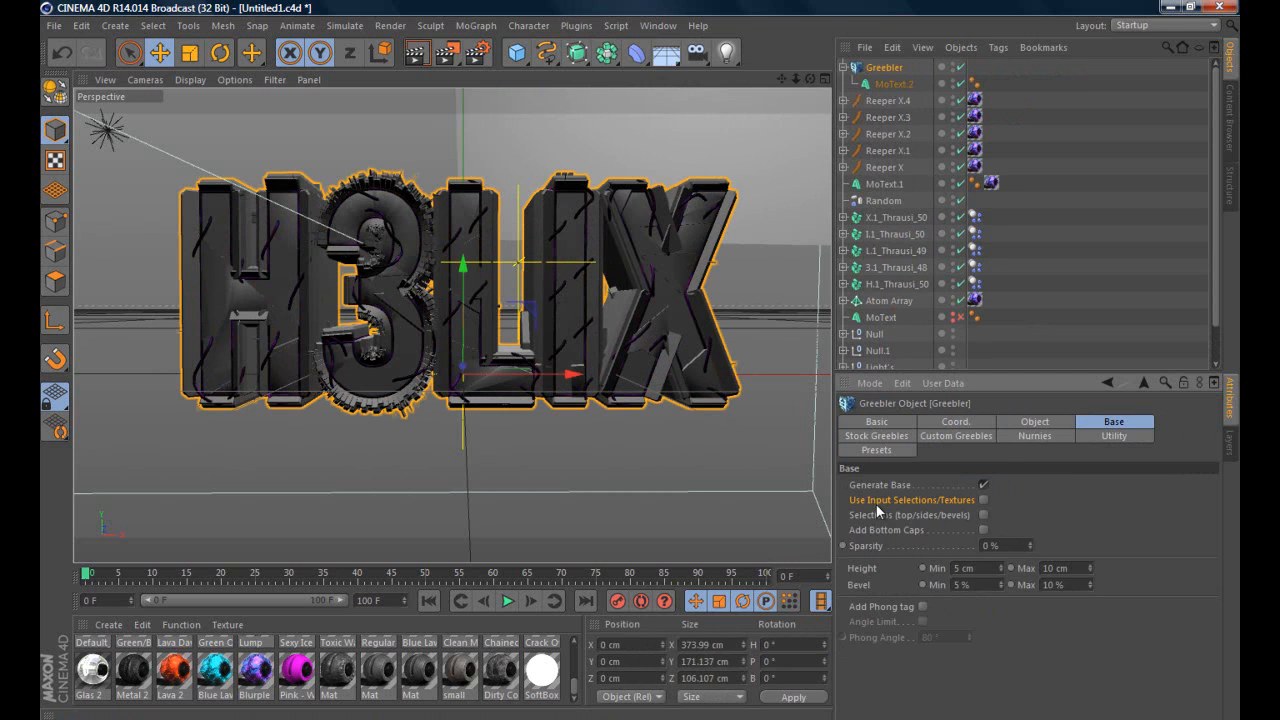
click(984, 500)
key(Tab)
text(2)
key(Return)
click(1090, 565)
click(1090, 565)
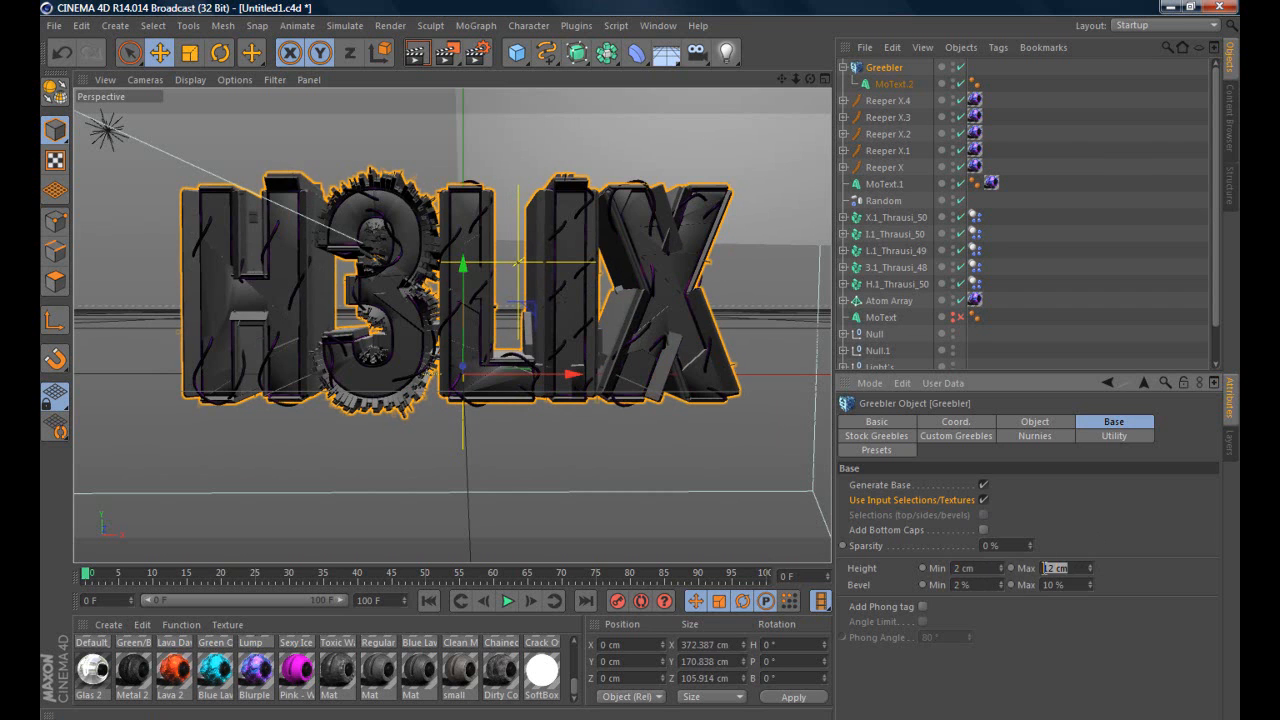
key(Return)
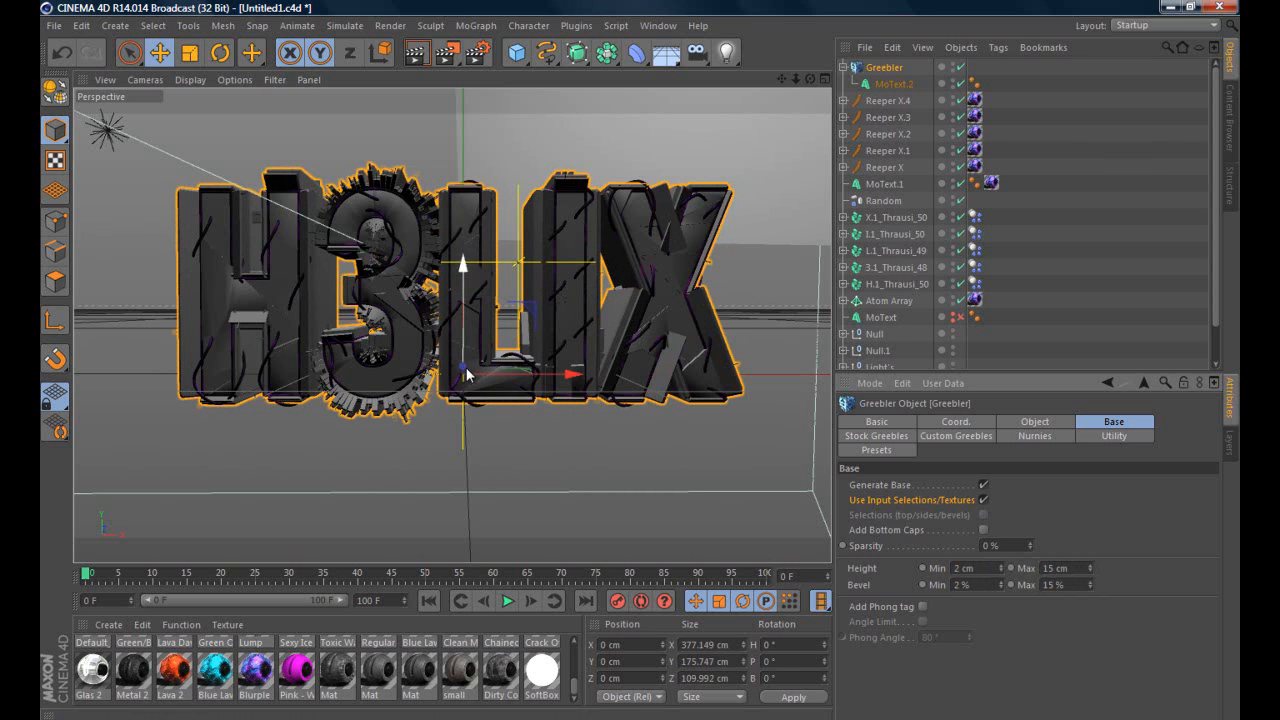
Move the Greebler along Z to about 18.6 cm and set its minimum height to 5 cm and minimum bevel to 5%
drag(808, 77, 490, 350)
click(1041, 247)
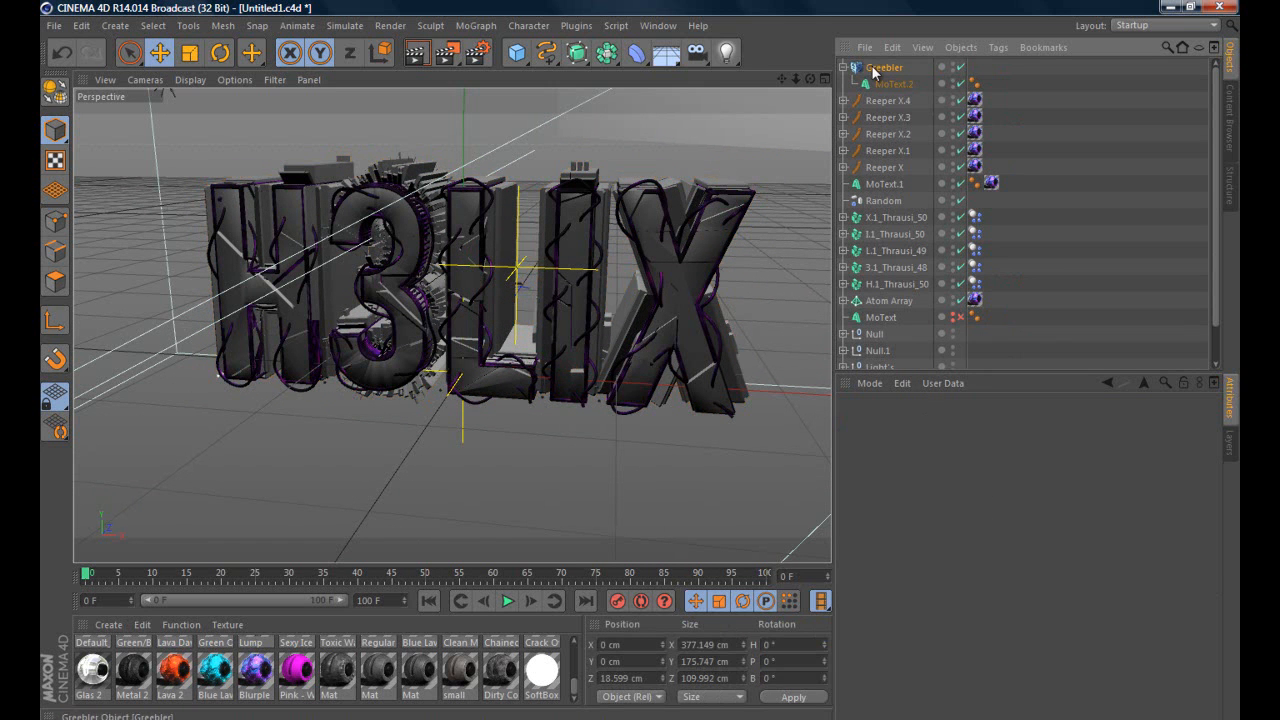
click(880, 67)
click(970, 584)
text(55)
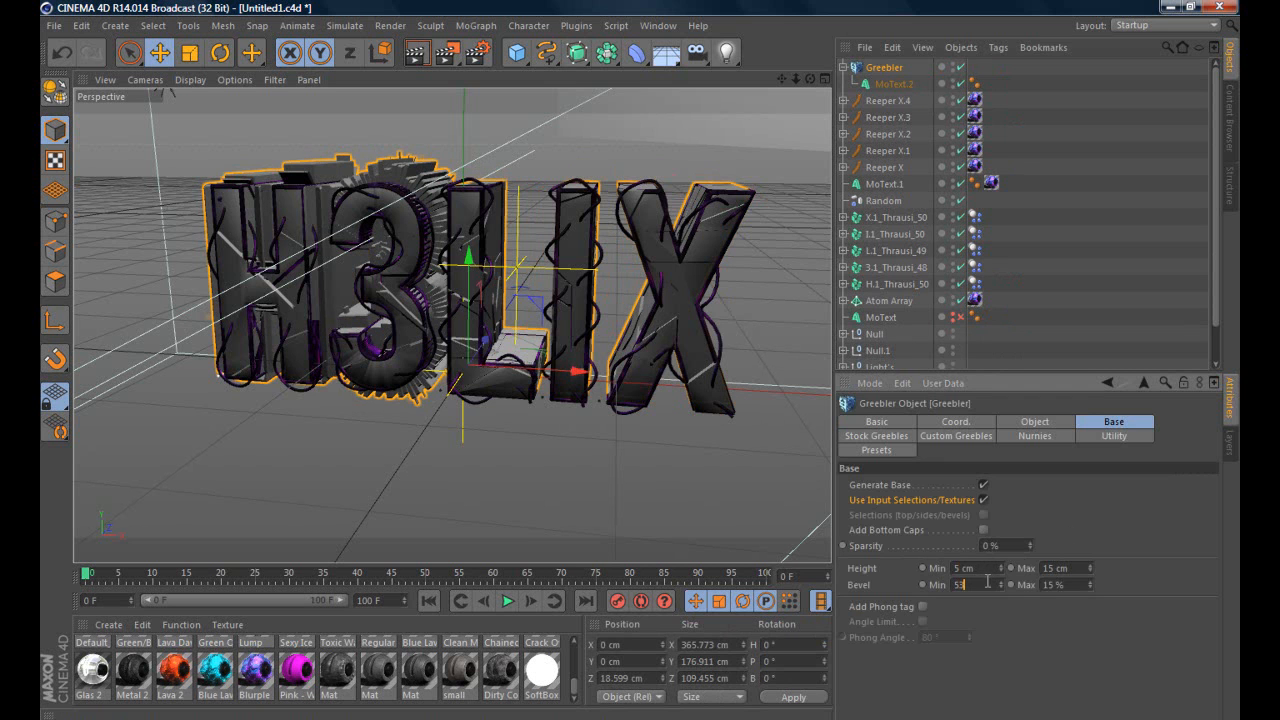
key(Return)
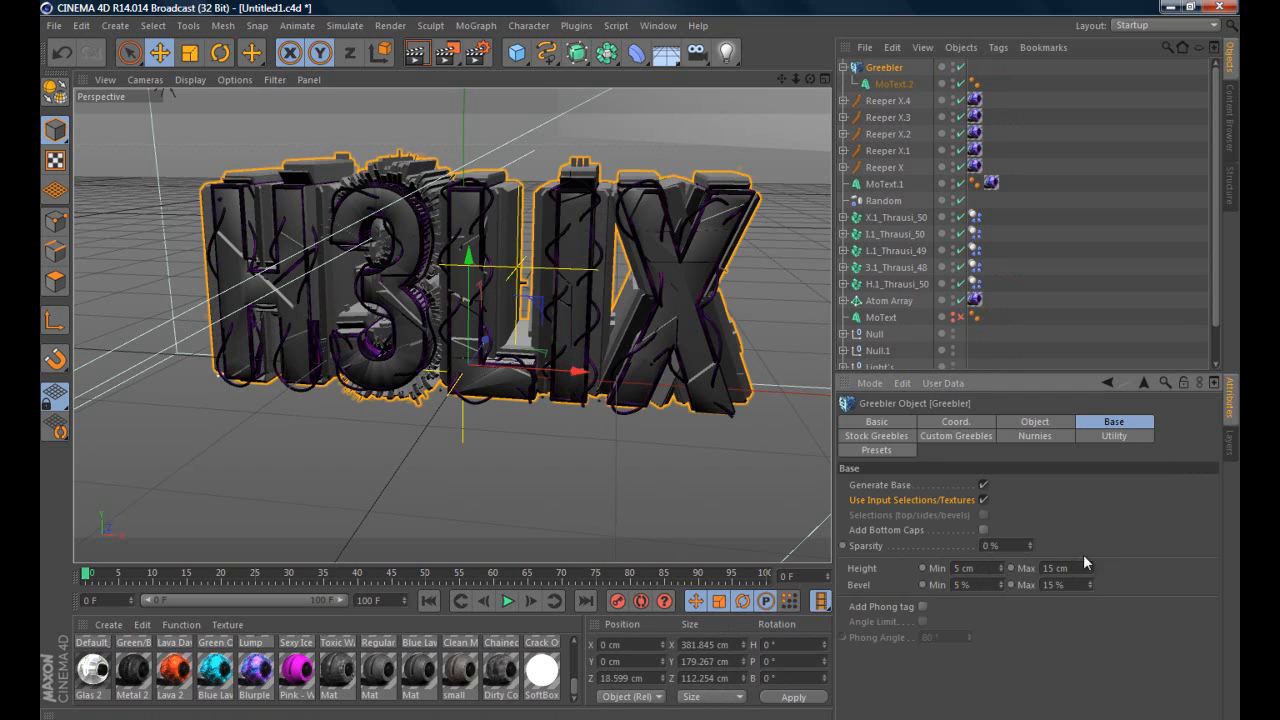
Push the Greebler slightly farther behind the letters, to about 20.6 cm on Z
click(1045, 260)
mouse_move(642, 358)
alt+mouse_down()
mouse_move(642, 370)
mouse_move(630, 360)
alt+mouse_up()
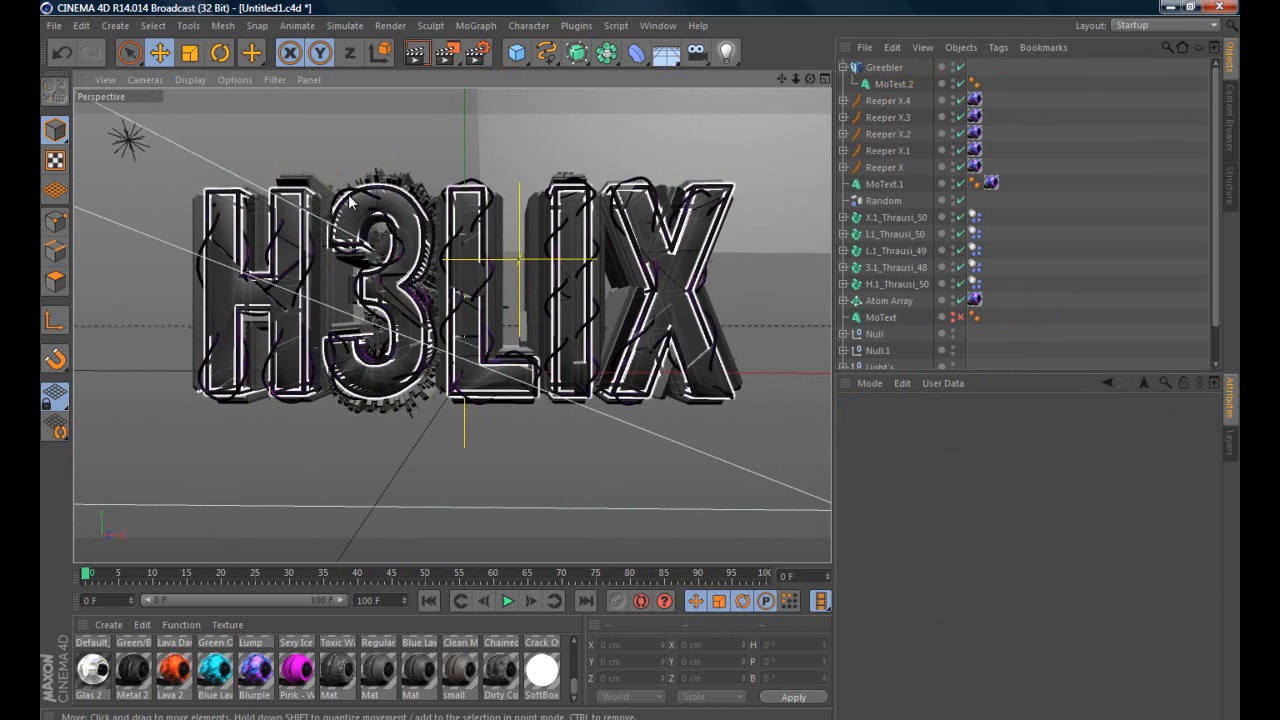
click(491, 248)
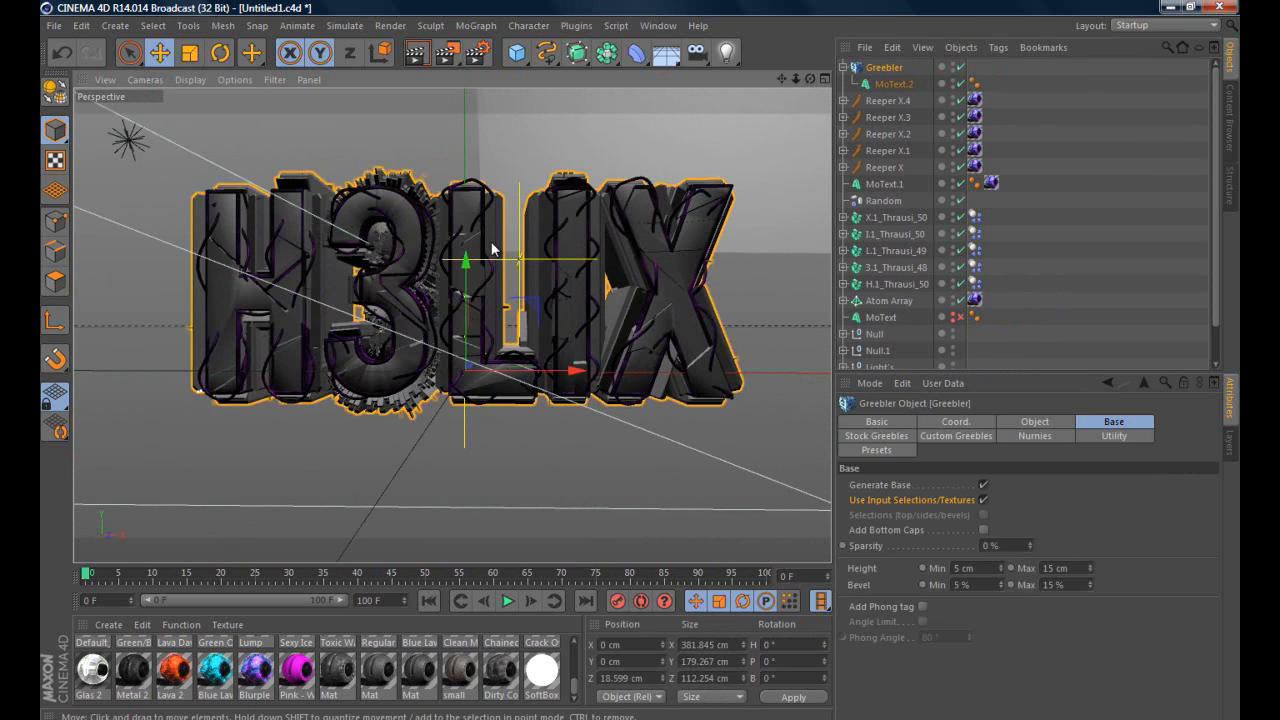
drag(466, 366, 474, 365)
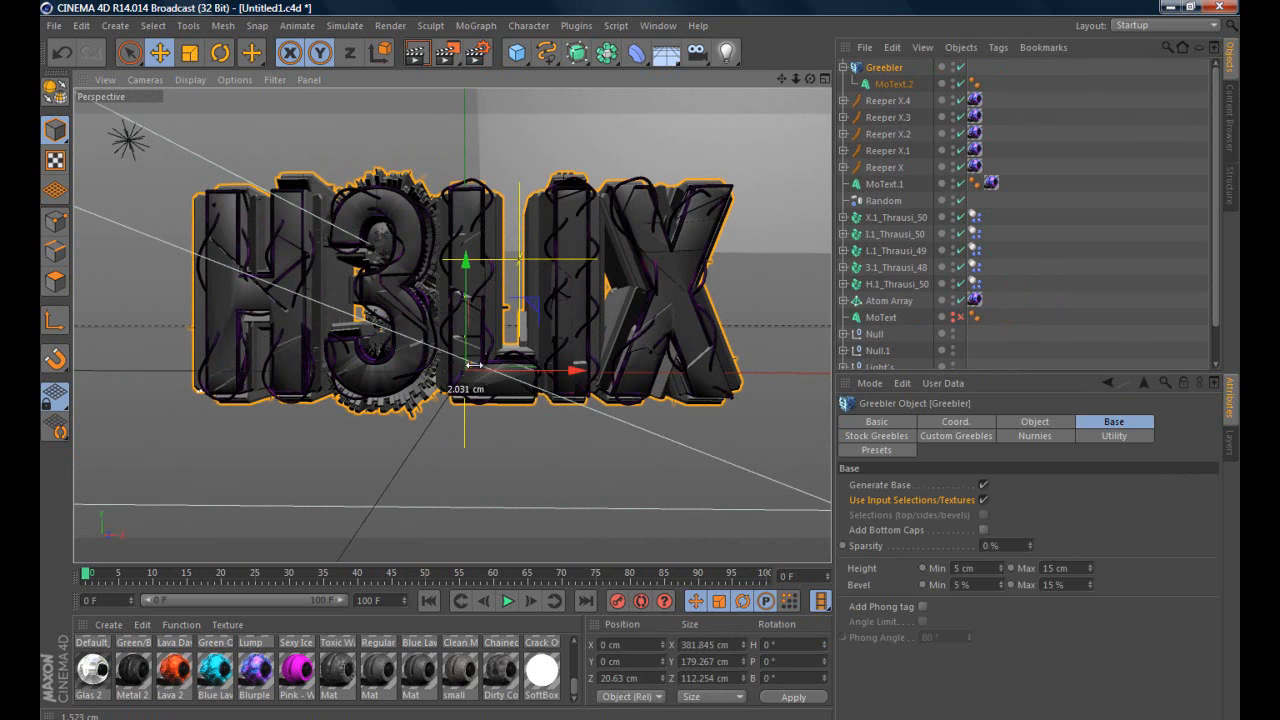
click(1073, 314)
click(390, 405)
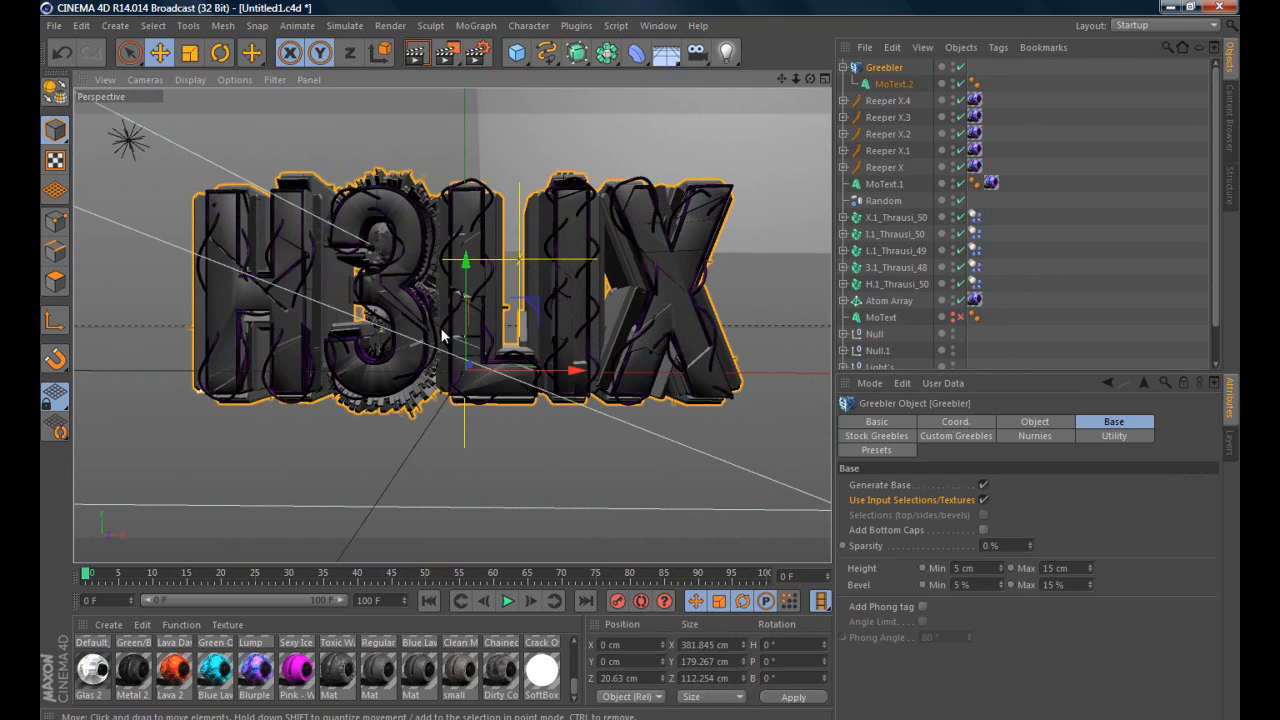
click(1019, 267)
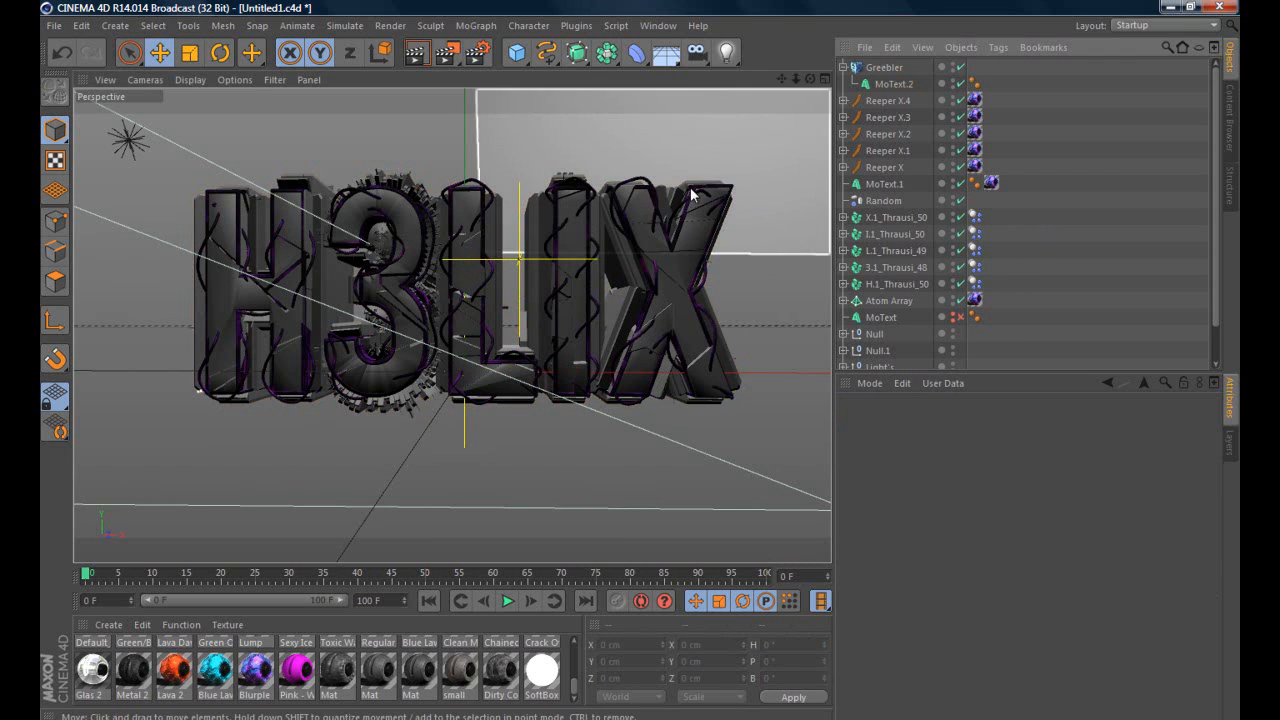
drag(810, 79, 640, 362)
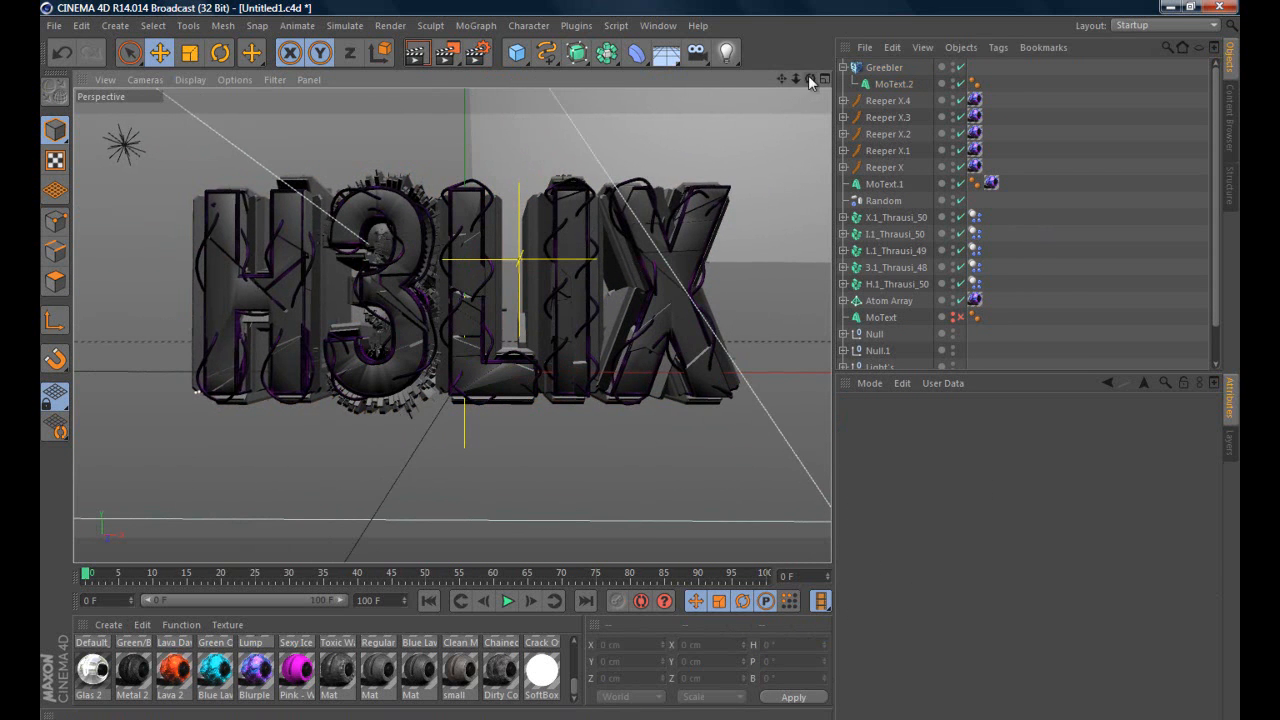
Duplicate the hidden original MoText again and enable the new copy
click(476, 25)
click(877, 317)
double_click(877, 317)
key(Return)
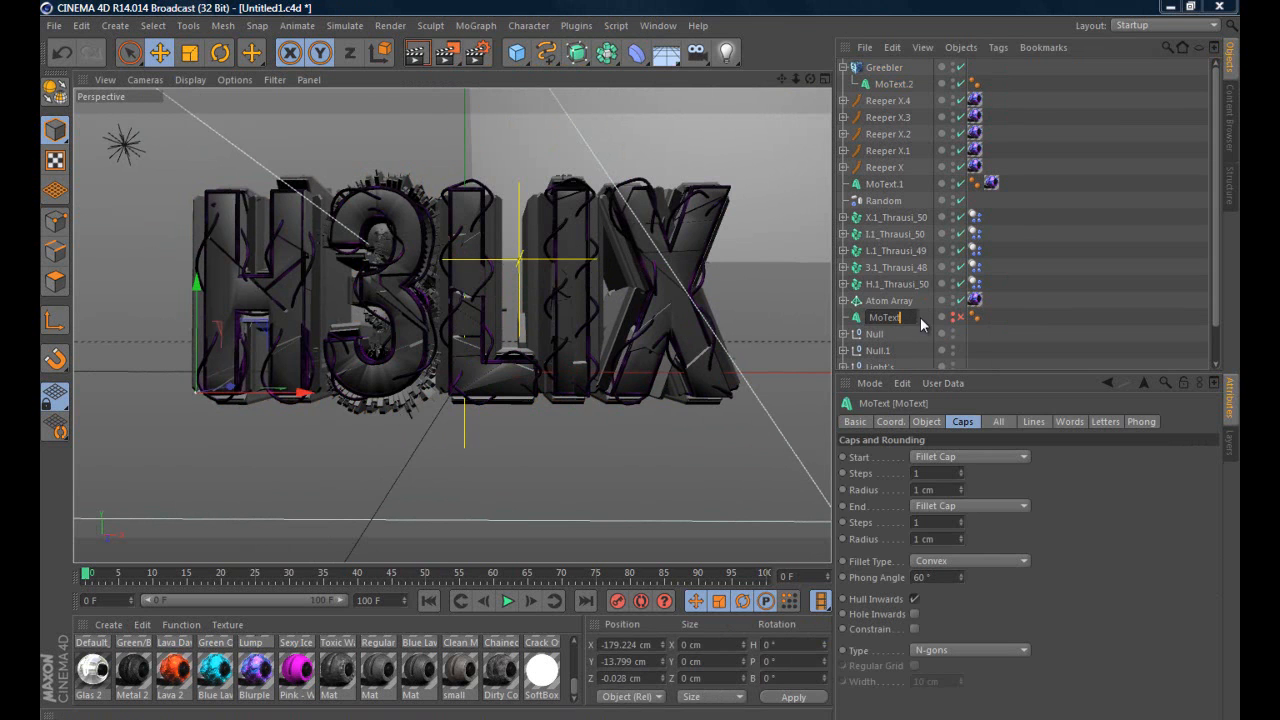
key(ctrl+c)
key(ctrl+v)
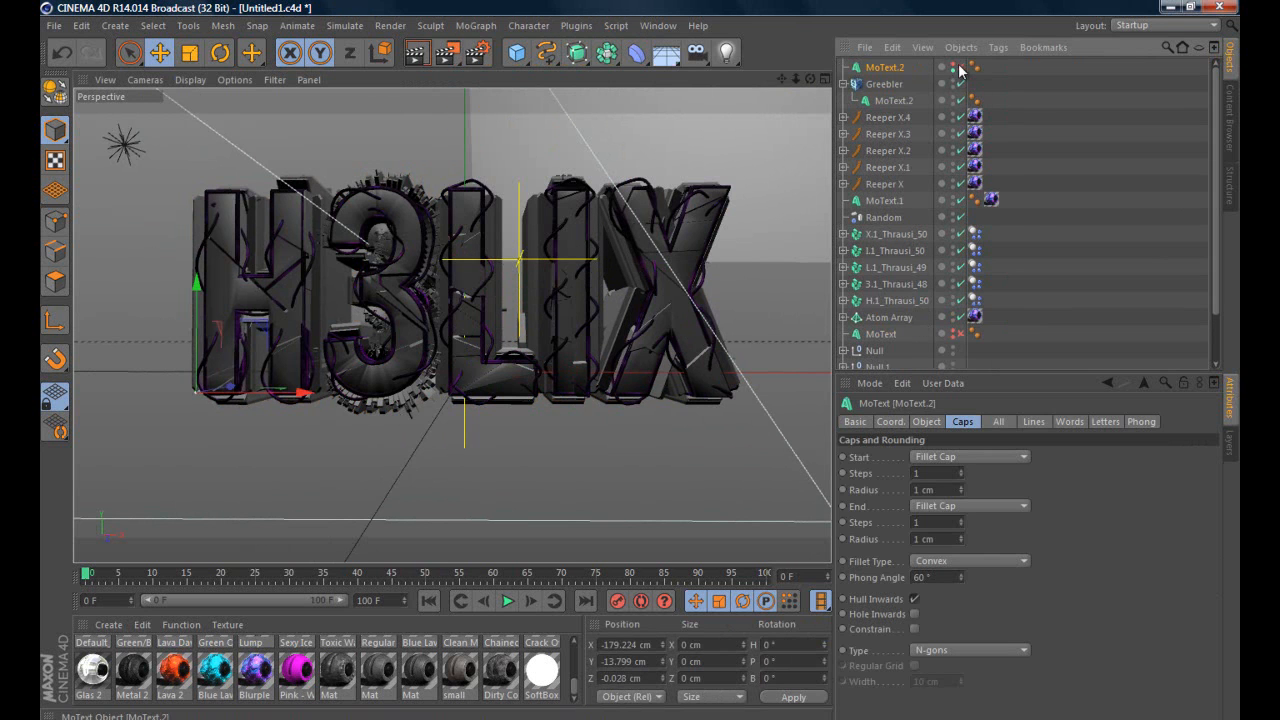
click(956, 67)
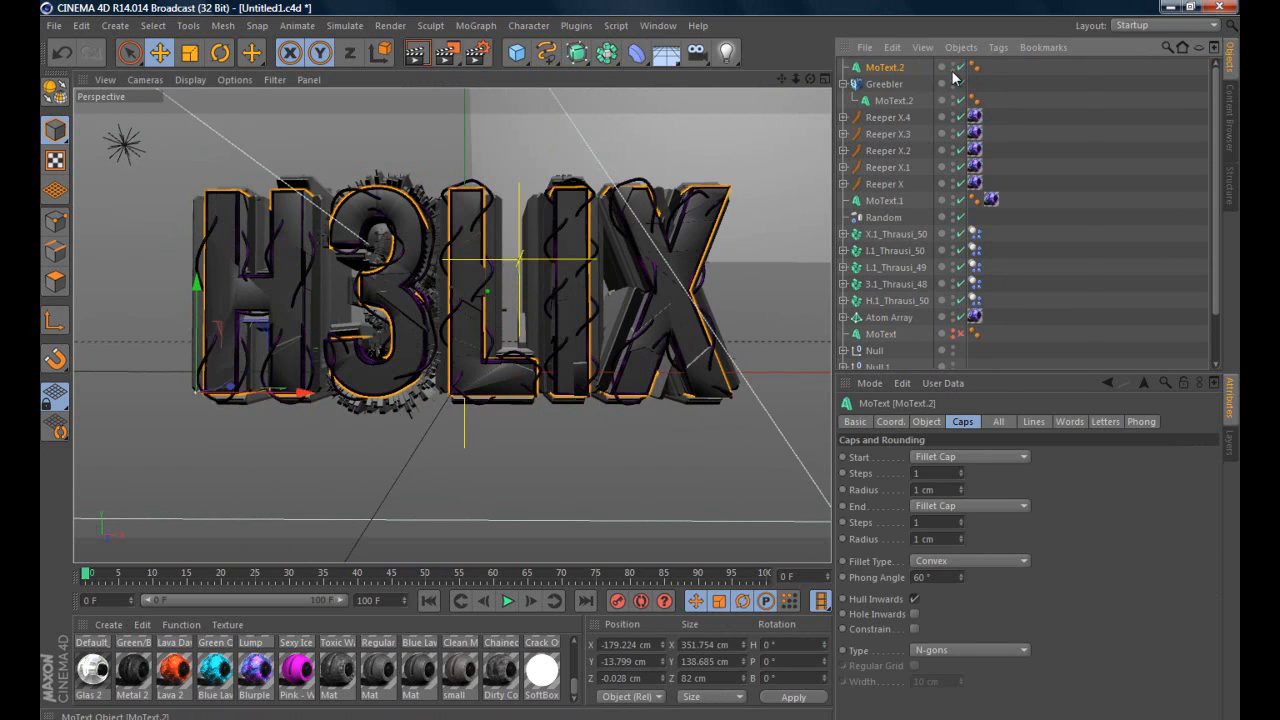
Make the new MoText copy and all of its child objects editable
right_click(902, 70)
click(952, 304)
right_click(884, 75)
click(935, 376)
right_click(895, 69)
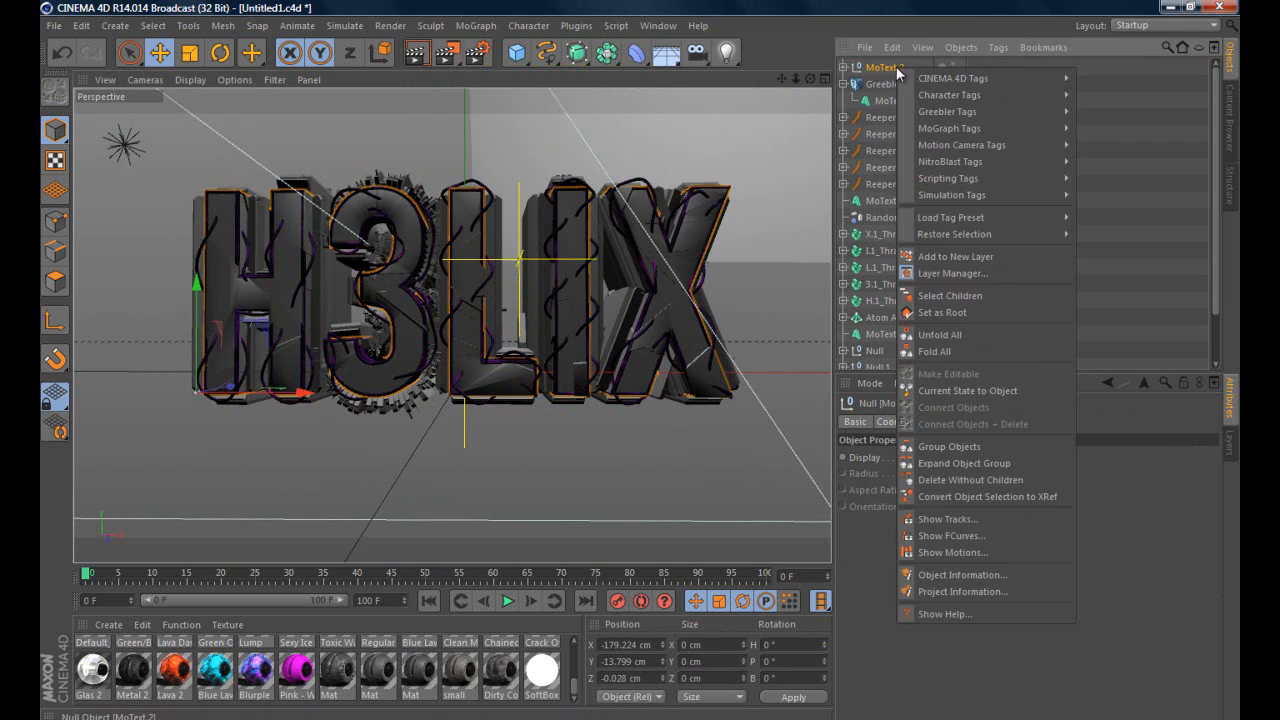
click(950, 295)
right_click(890, 75)
click(945, 379)
Select the converted text's whole hierarchy and merge it into one polygon object with Connect Objects + Delete
right_click(890, 66)
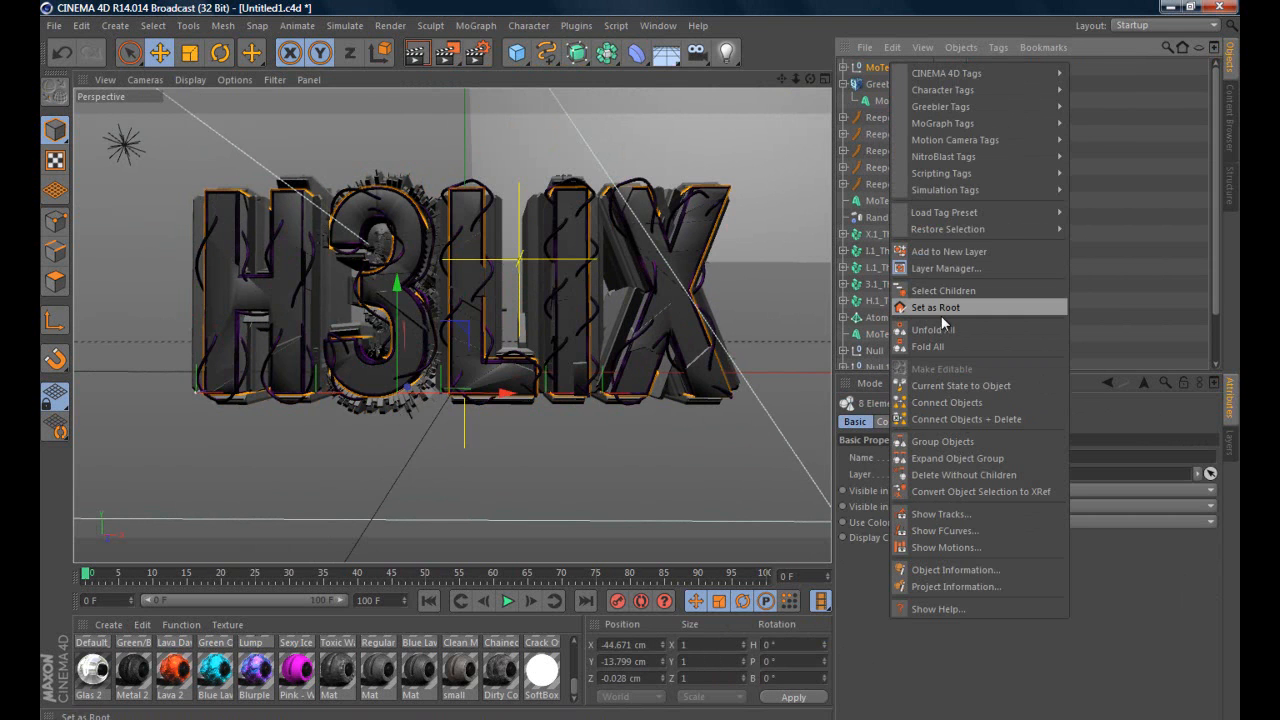
click(940, 307)
right_click(880, 68)
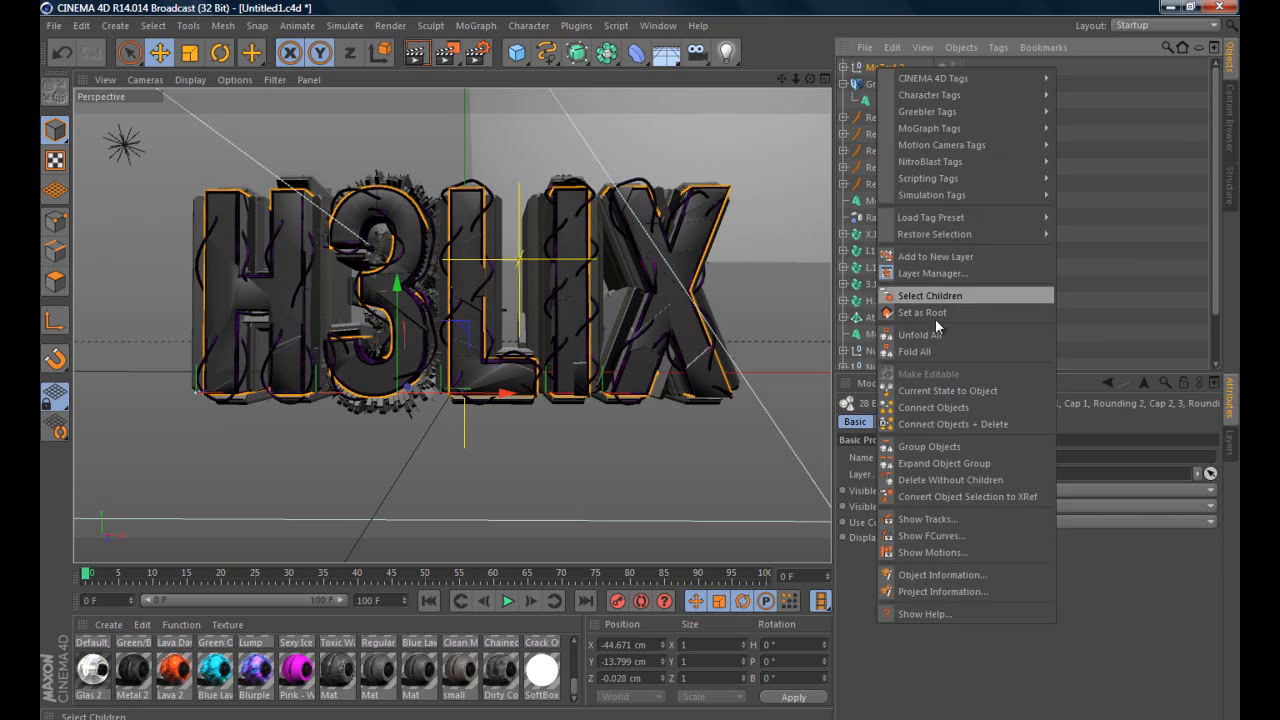
click(932, 420)
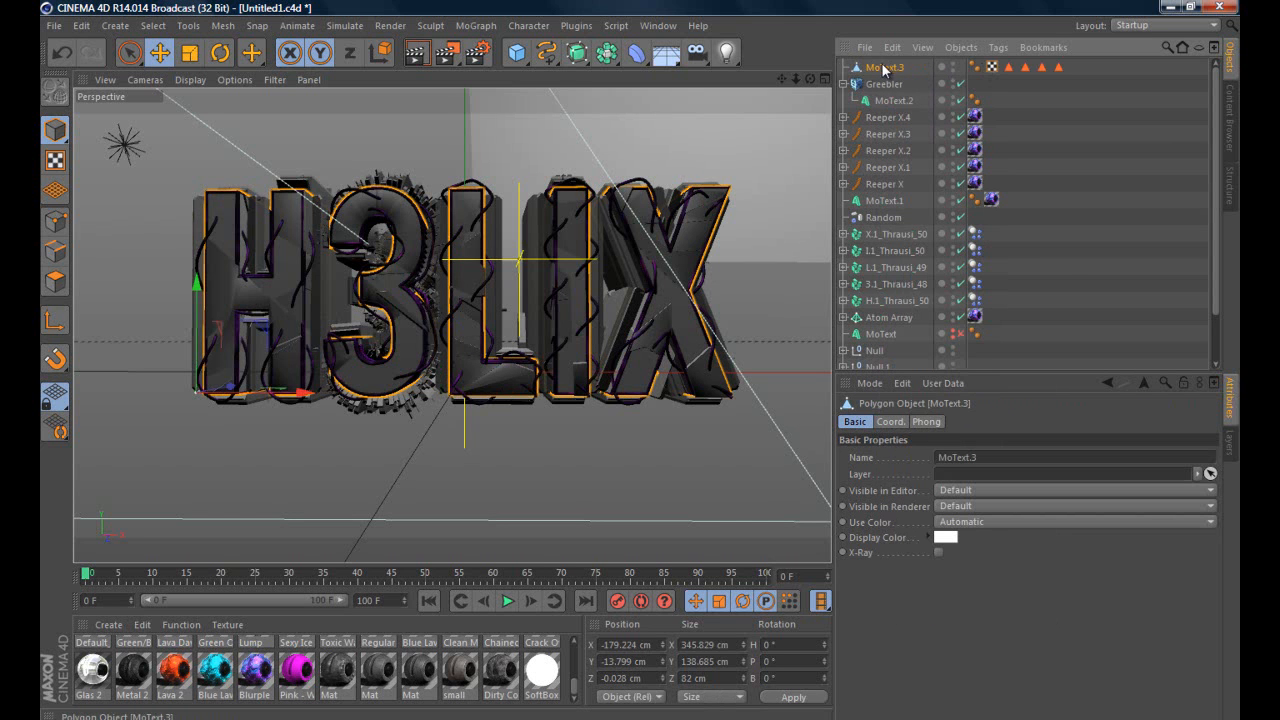
Add a MoGraph Cloner as a child of the merged text mesh and set its mode to Object
click(475, 25)
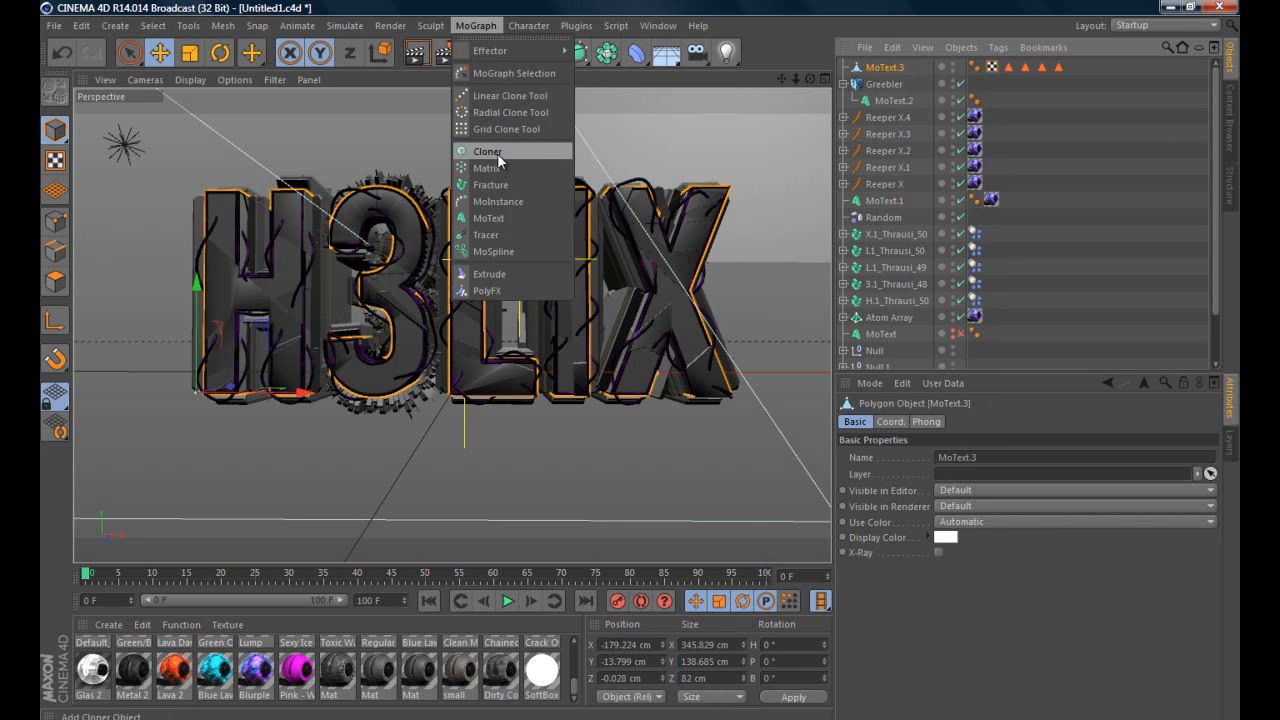
click(490, 152)
drag(880, 68, 884, 86)
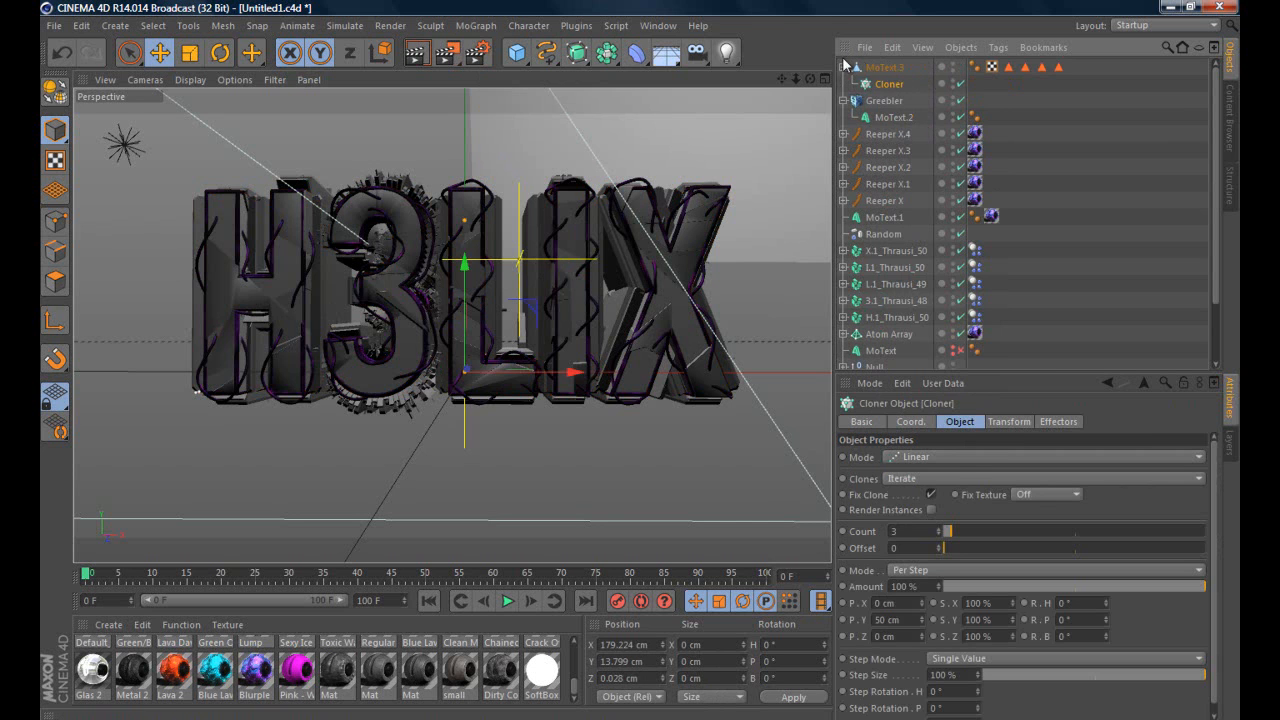
click(903, 462)
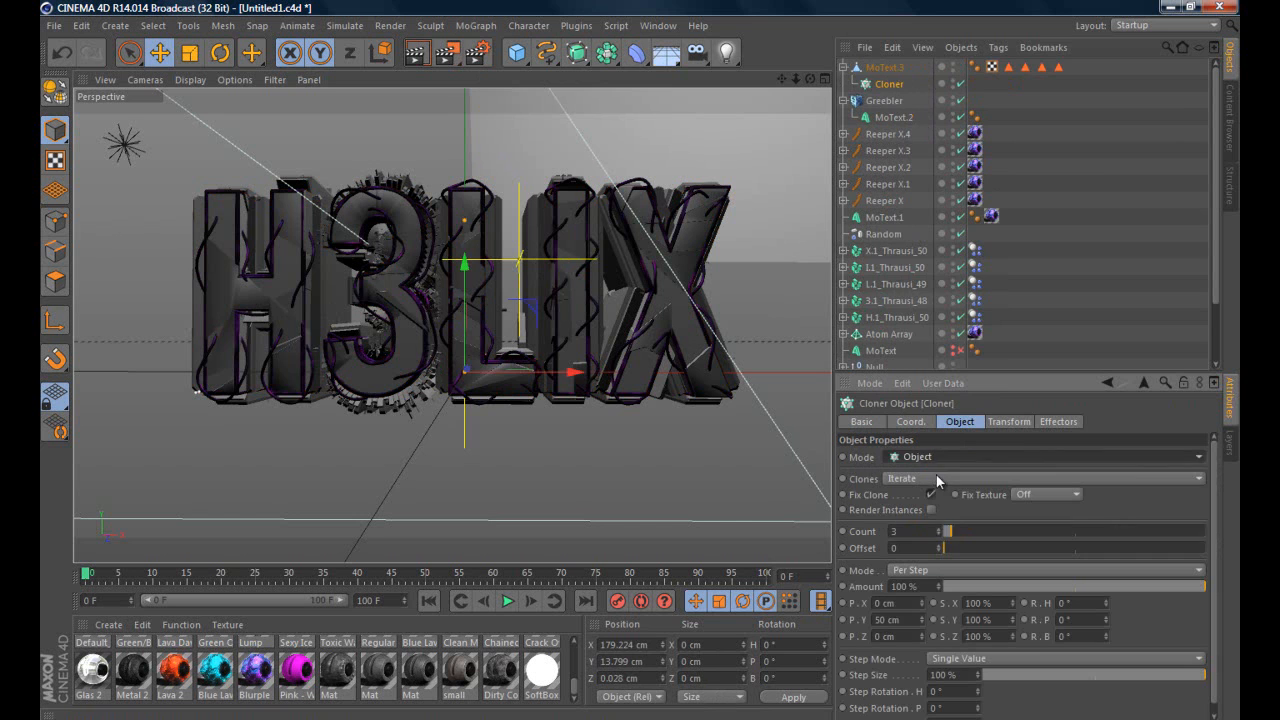
click(935, 474)
click(1067, 157)
Add a Platonic primitive at about 17 cm on Y, scale it to about 9.3 cm across, and nest it in the Cloner
click(516, 52)
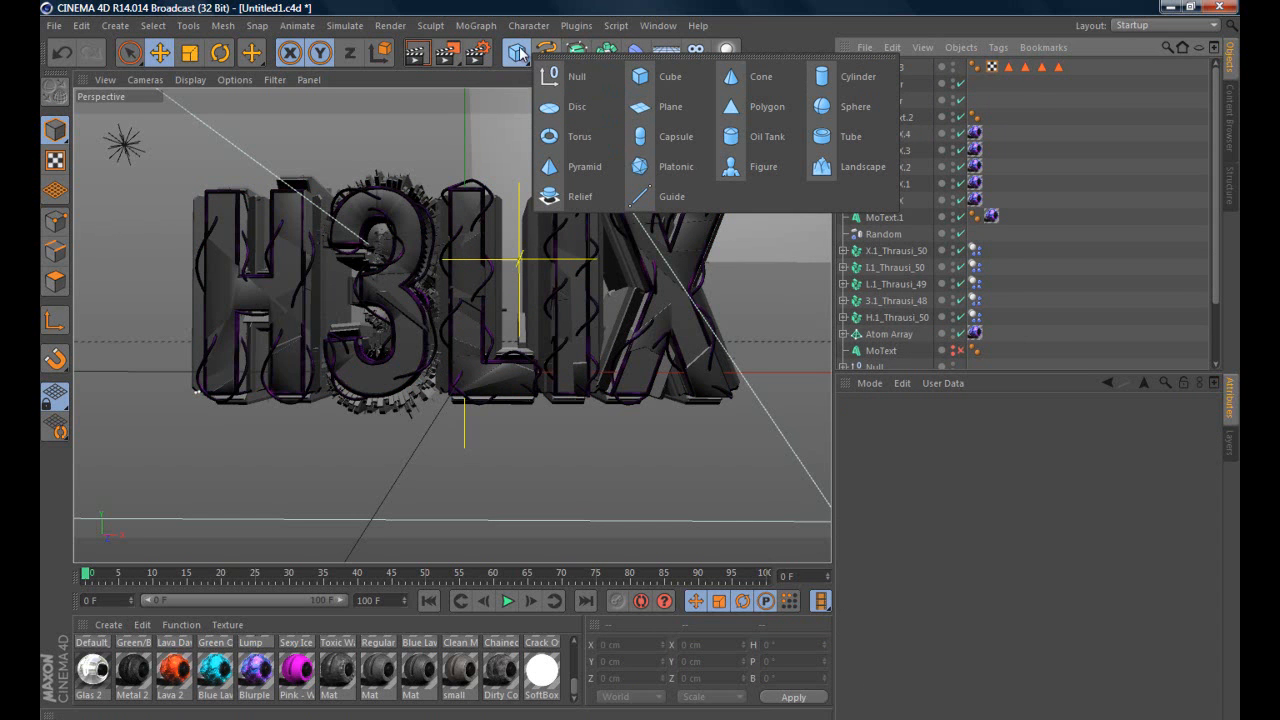
click(686, 168)
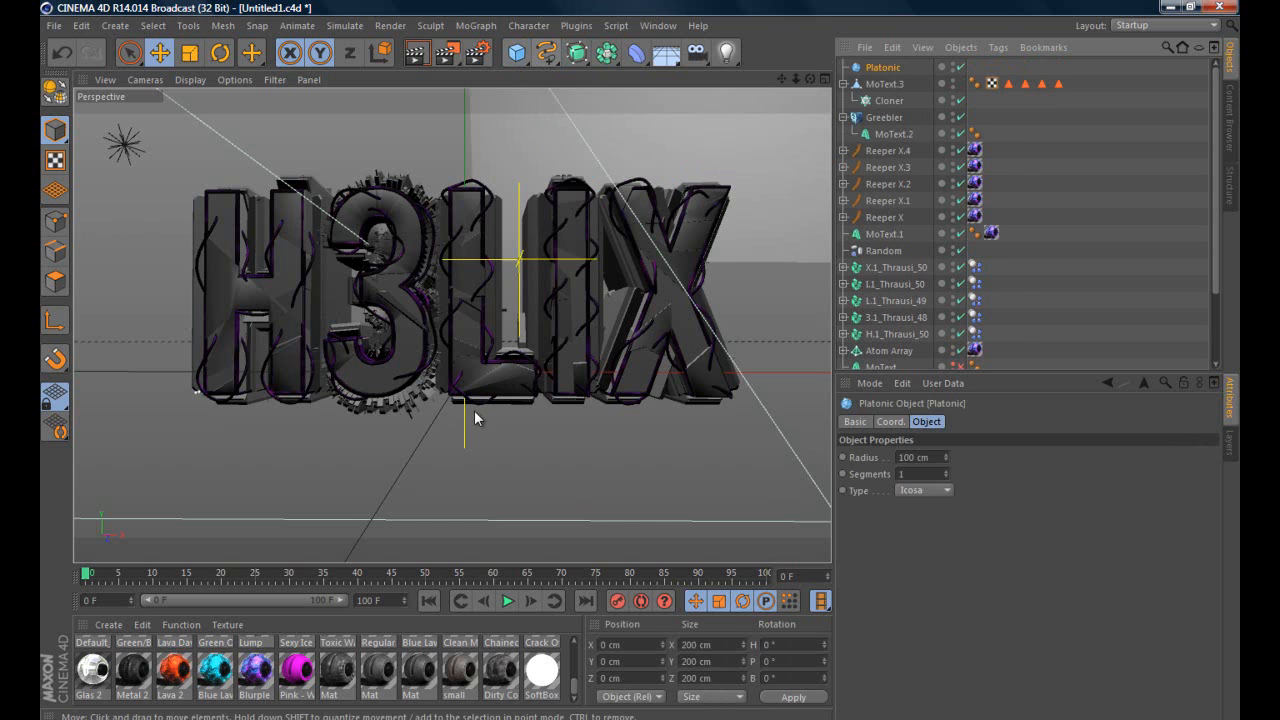
drag(459, 351, 460, 325)
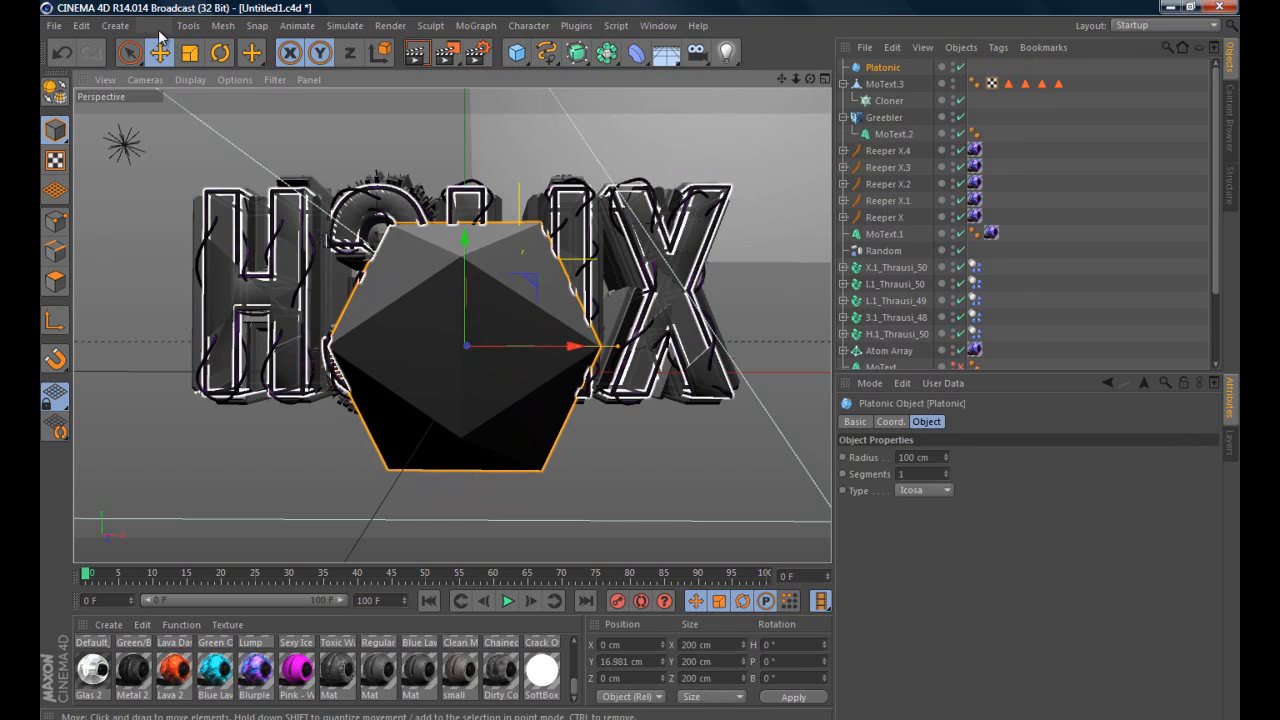
click(189, 54)
drag(531, 278, 466, 347)
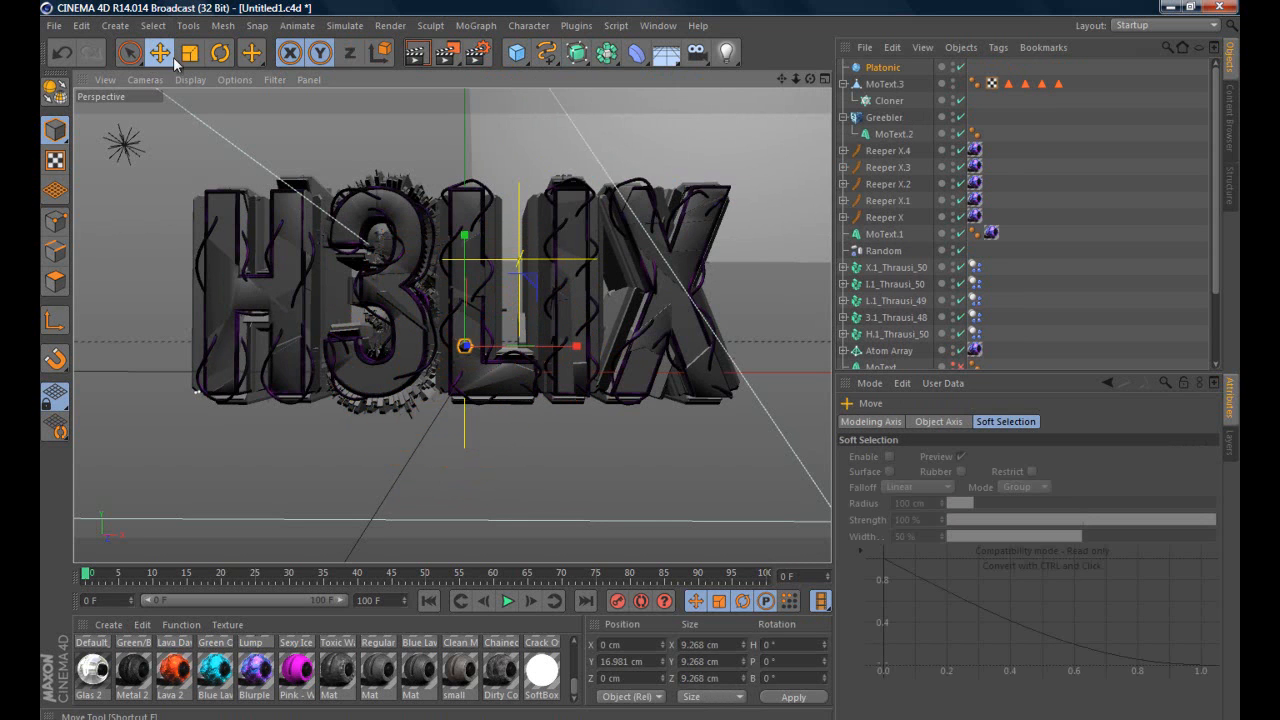
key(e)
drag(885, 97, 884, 99)
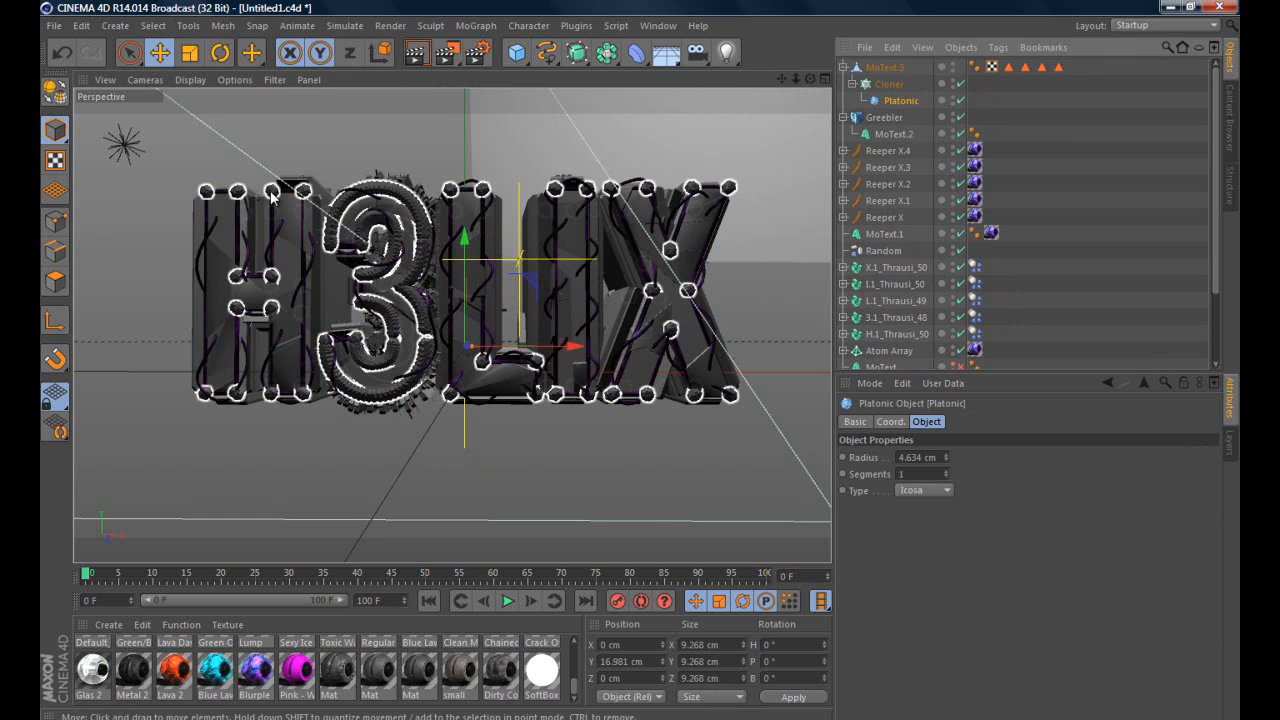
Set the Cloner's distribution to Surface with a count of 50
click(900, 87)
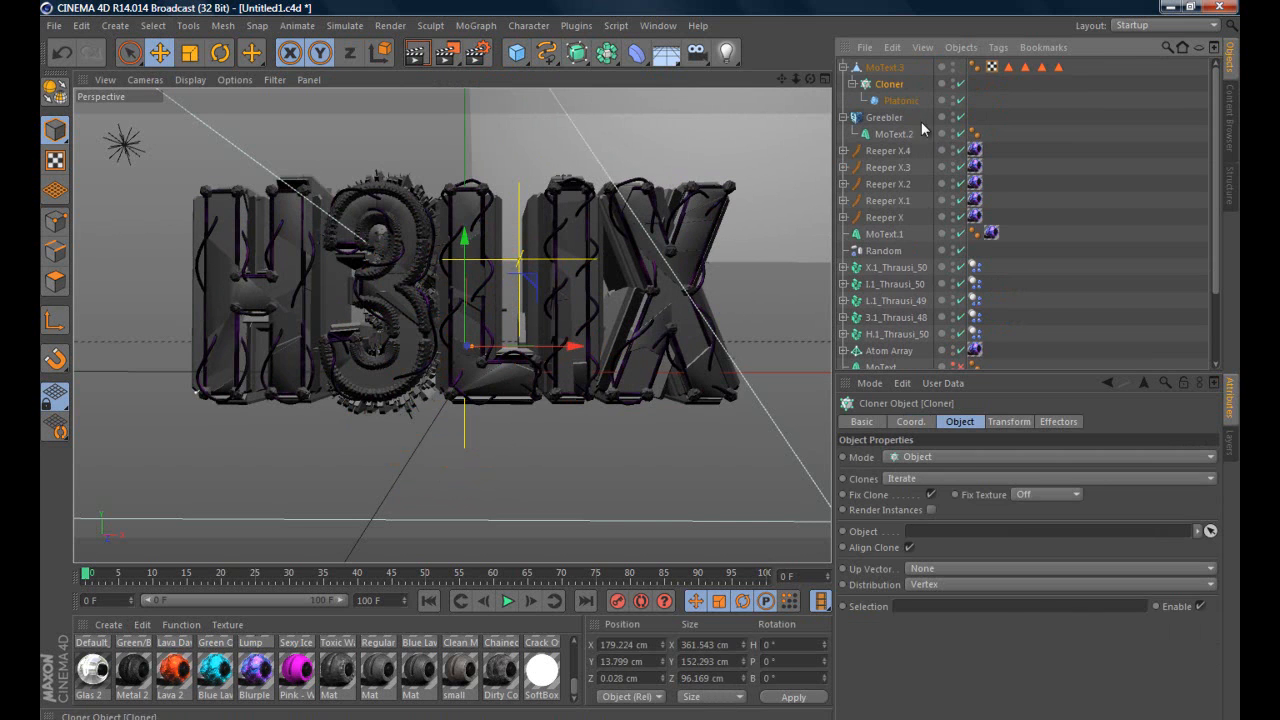
click(929, 585)
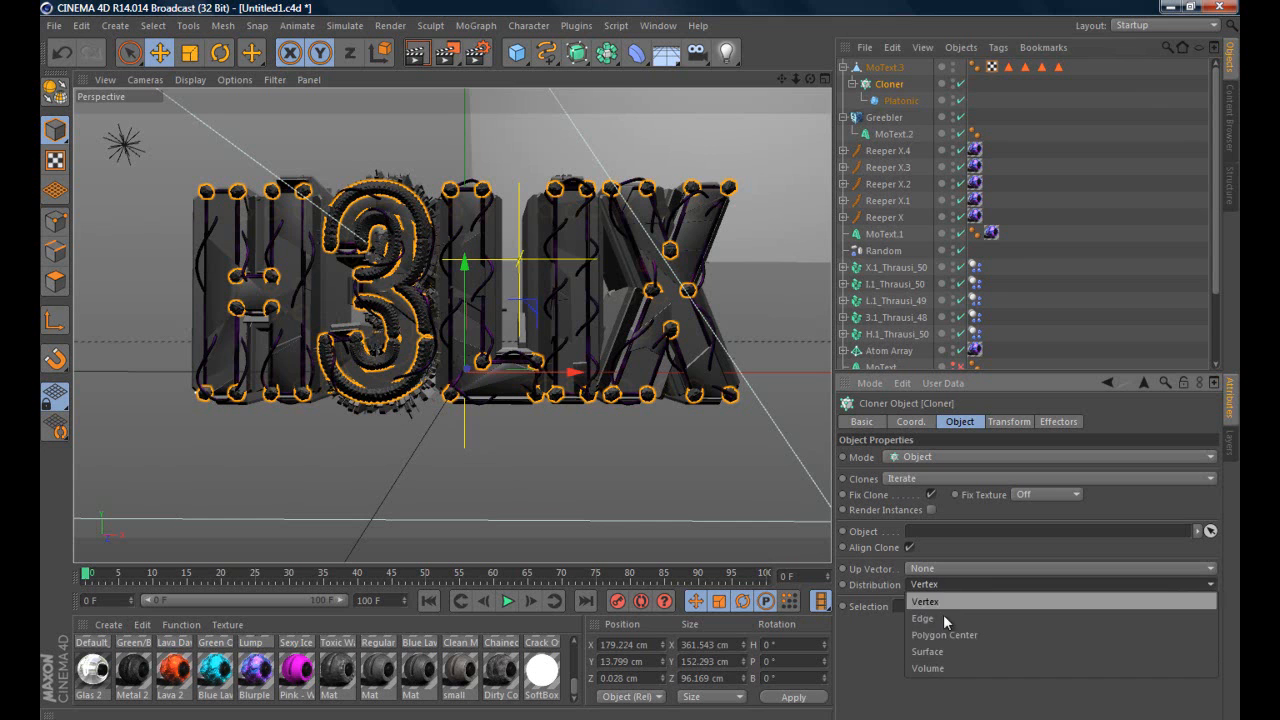
click(929, 651)
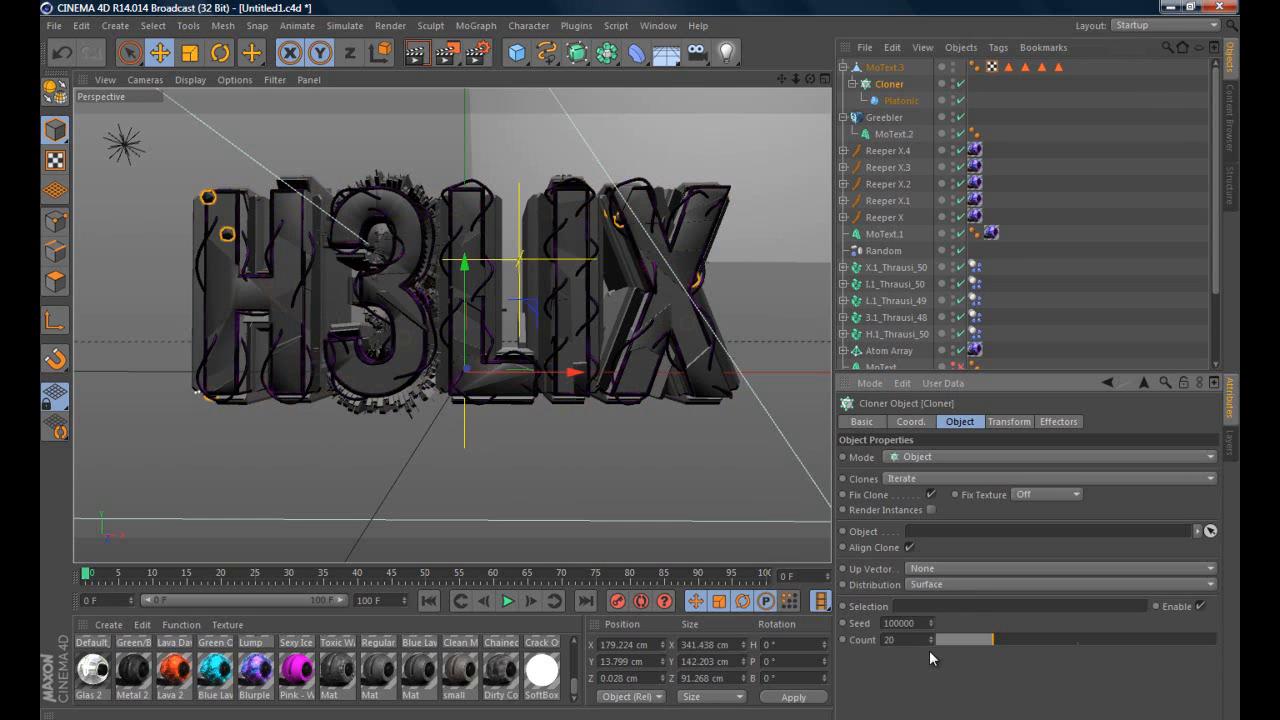
click(905, 643)
text(50)
key(Return)
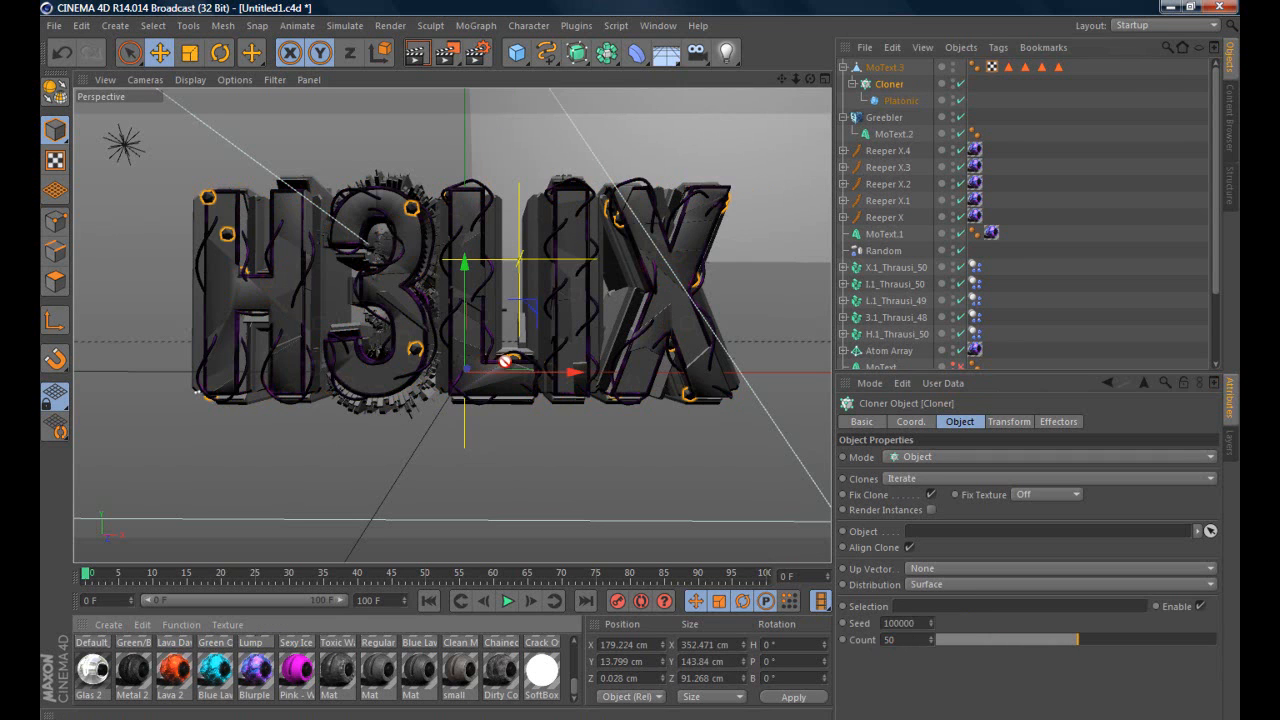
Apply the Blurple Lava material to the Cloner and set its texture projection to Cubic
drag(893, 90, 894, 90)
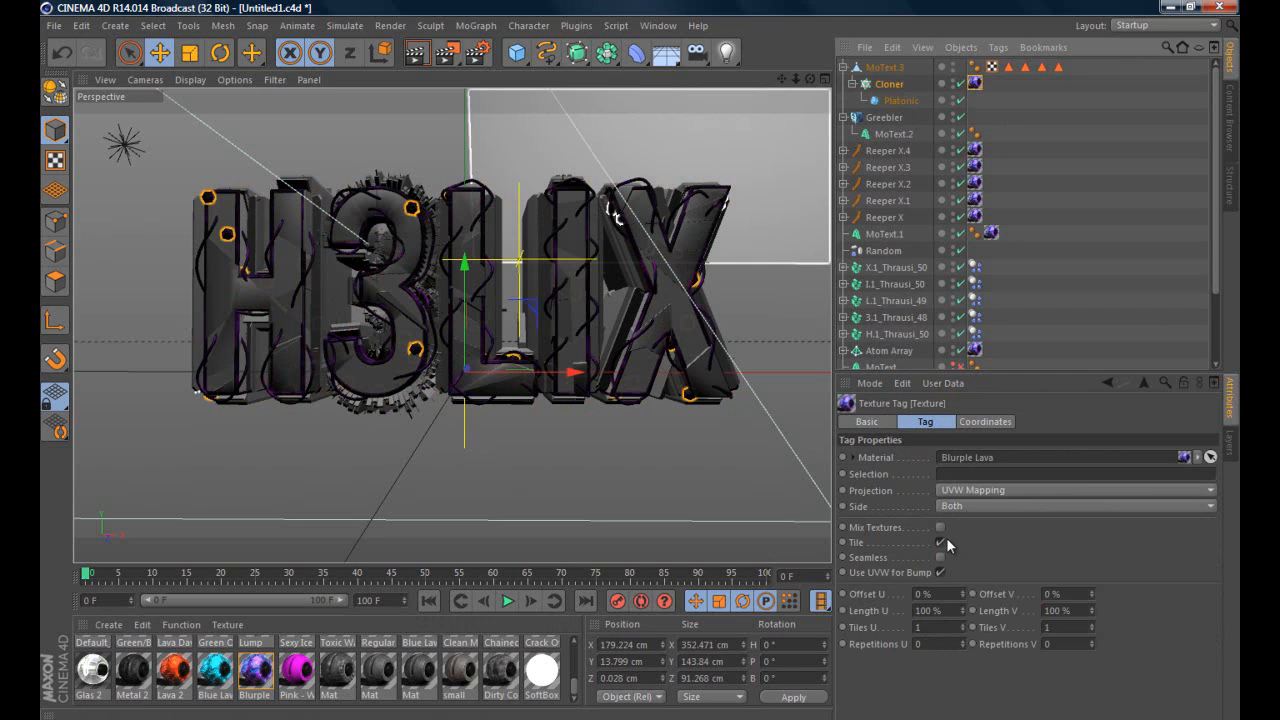
click(949, 500)
click(952, 558)
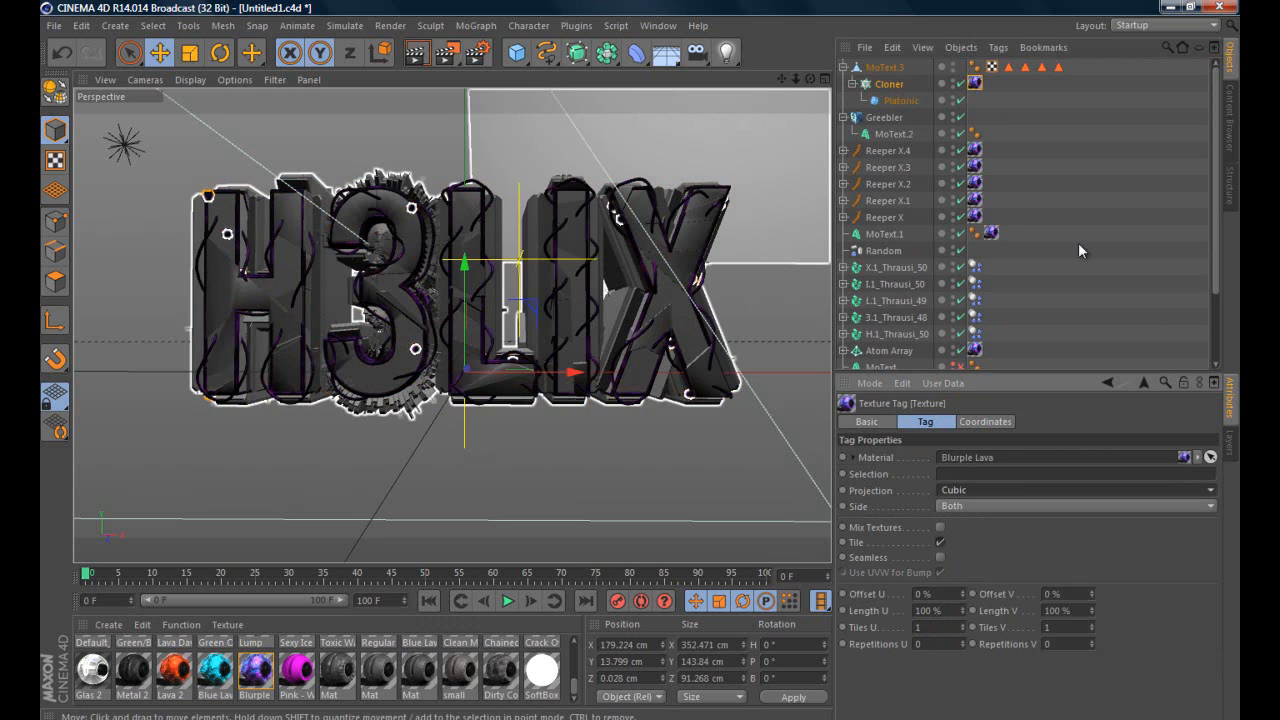
click(731, 453)
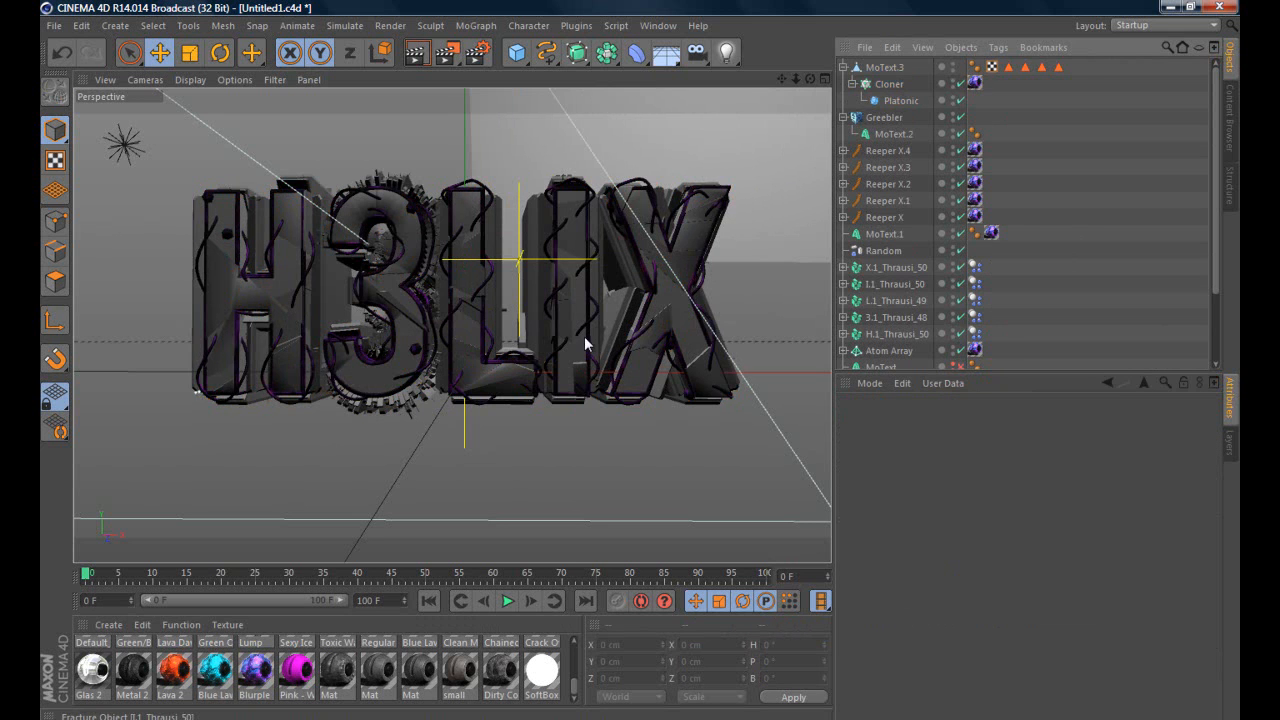
click(415, 352)
click(1077, 211)
Add a MoGraph Random effector to the Cloner and reduce the effector's strength so the Platonic clones scatter less
click(887, 86)
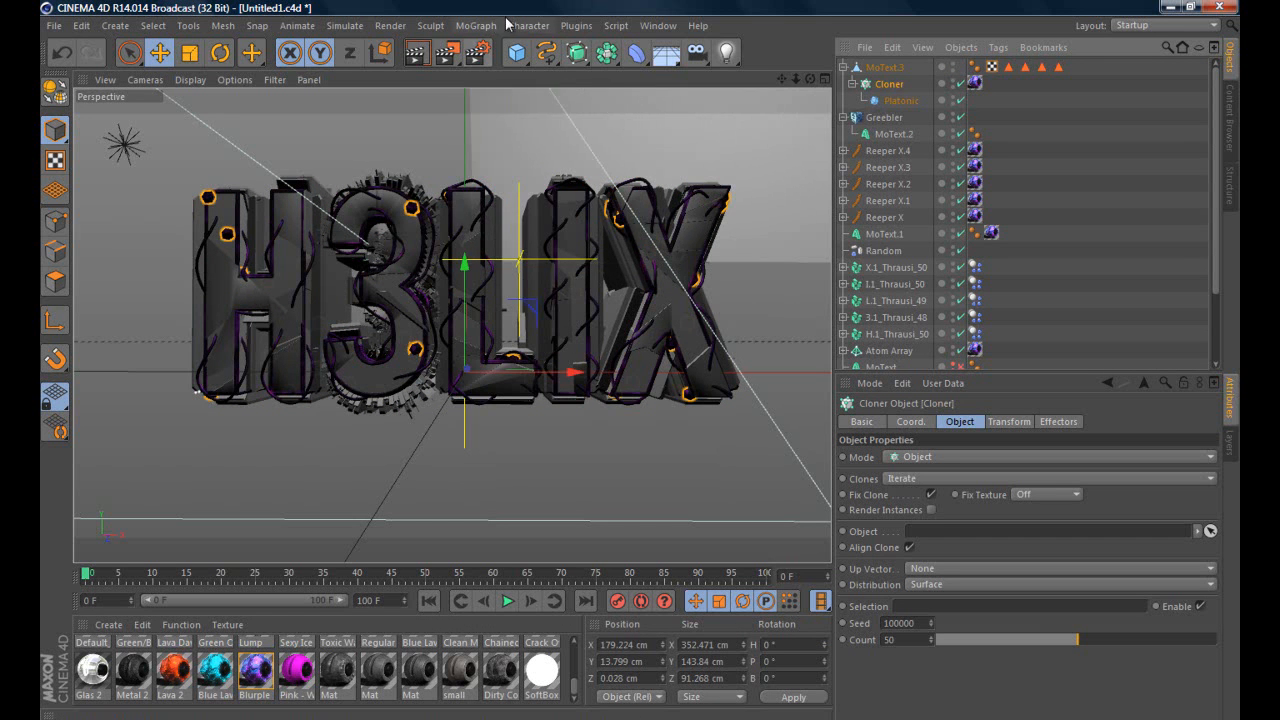
click(476, 25)
mouse_move(497, 52)
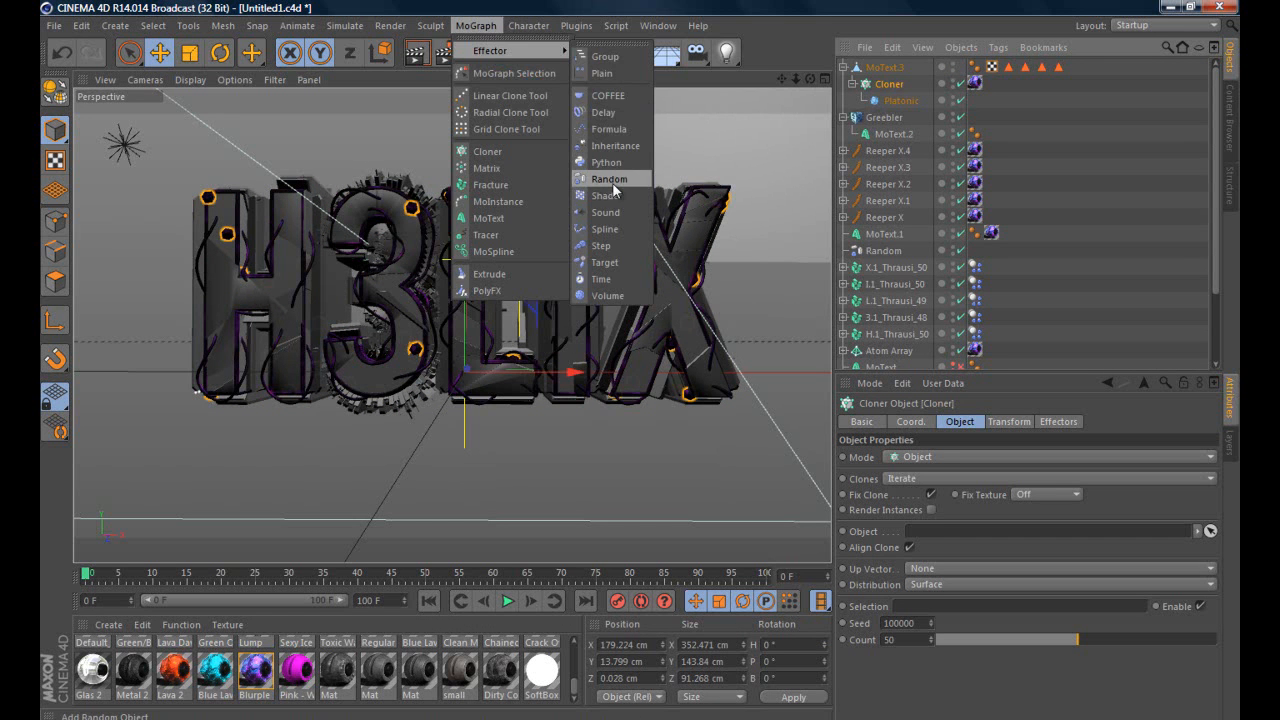
click(612, 183)
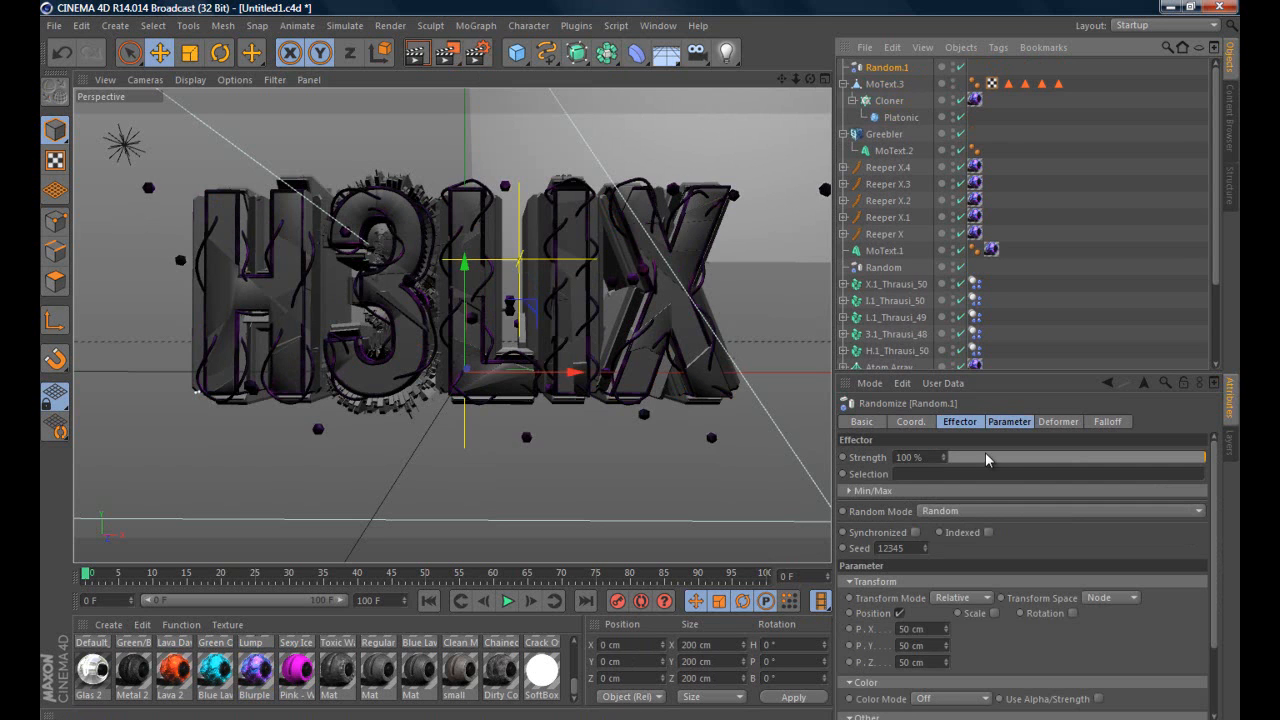
drag(984, 455, 1021, 457)
click(733, 215)
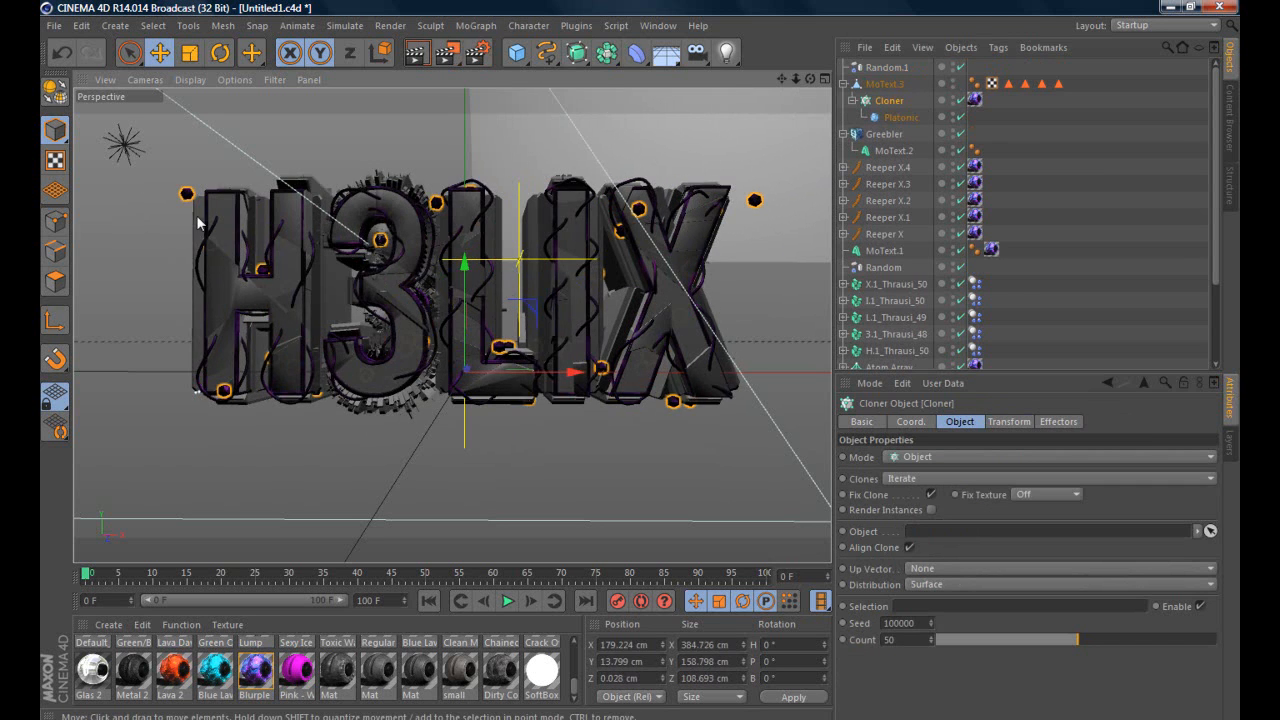
Try different clone counts on the Cloner, return the count to 50, and preview-render the view
click(226, 253)
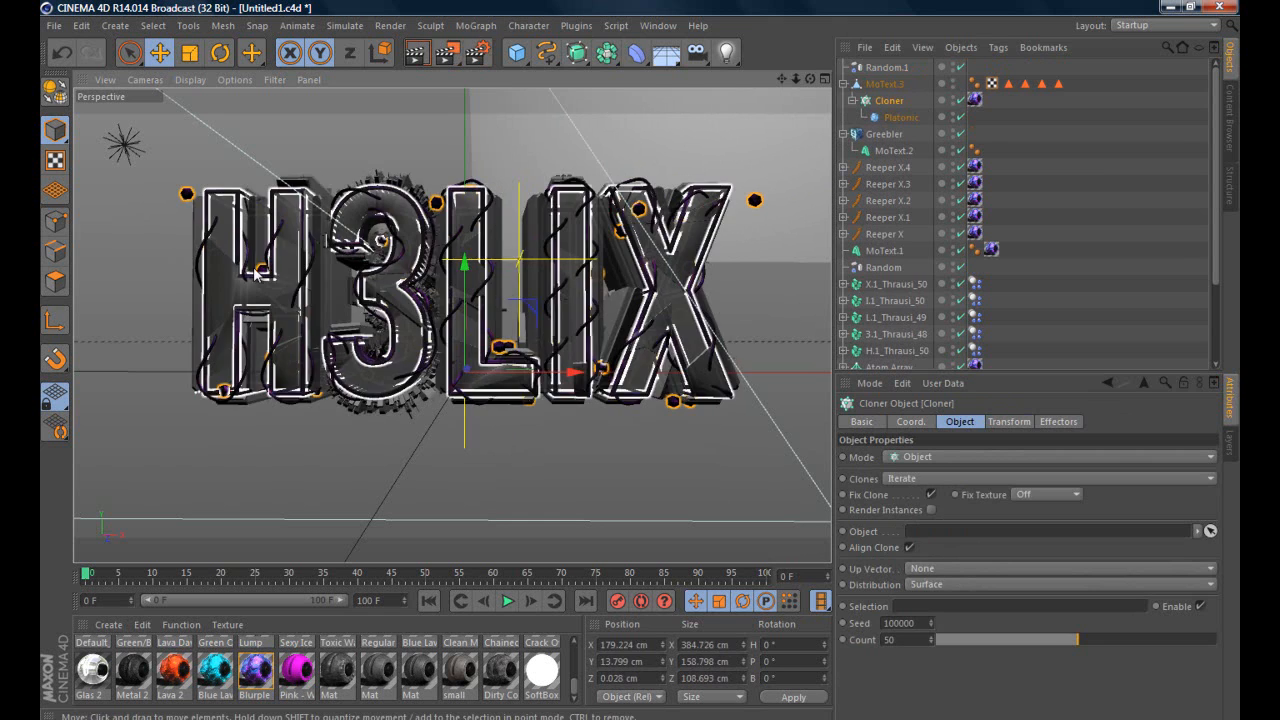
click(1088, 229)
click(880, 99)
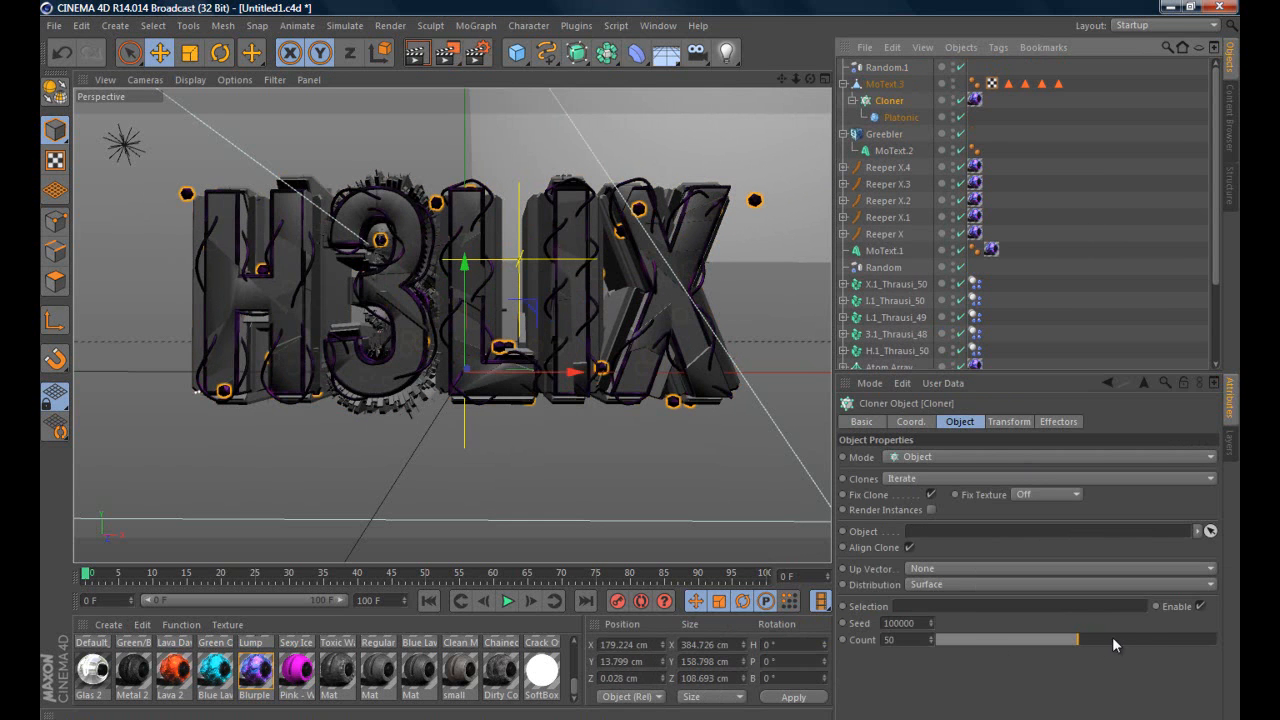
drag(1109, 638, 1143, 640)
click(1006, 639)
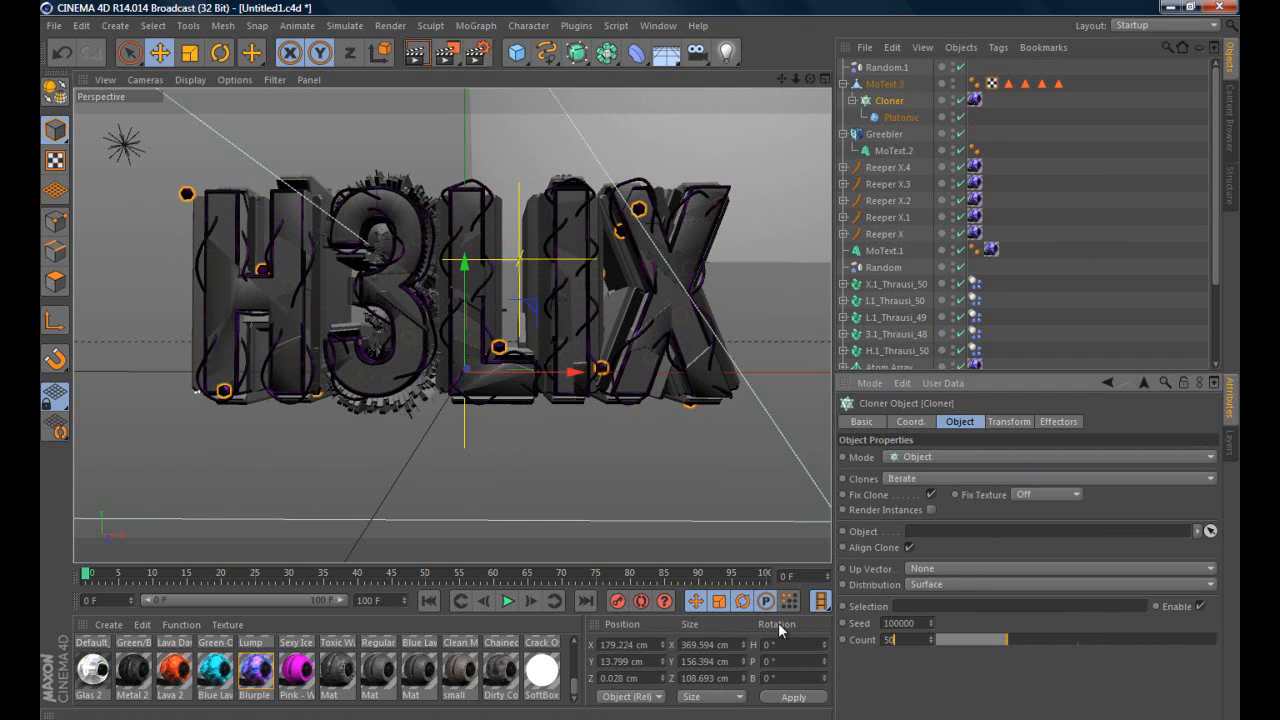
click(650, 111)
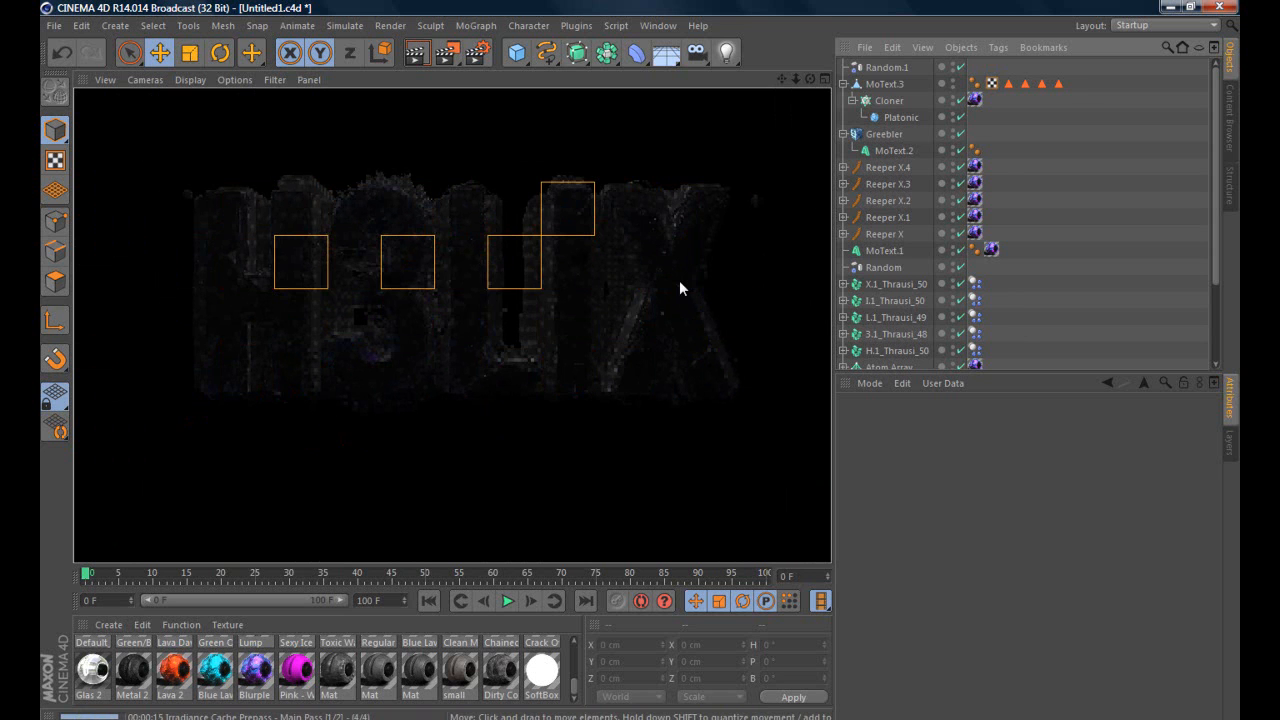
click(1029, 208)
Open the Cut_OutSide material used on the H fragments and switch its preview to Object (Soft Shadow)
scroll(454, 641, up, 10)
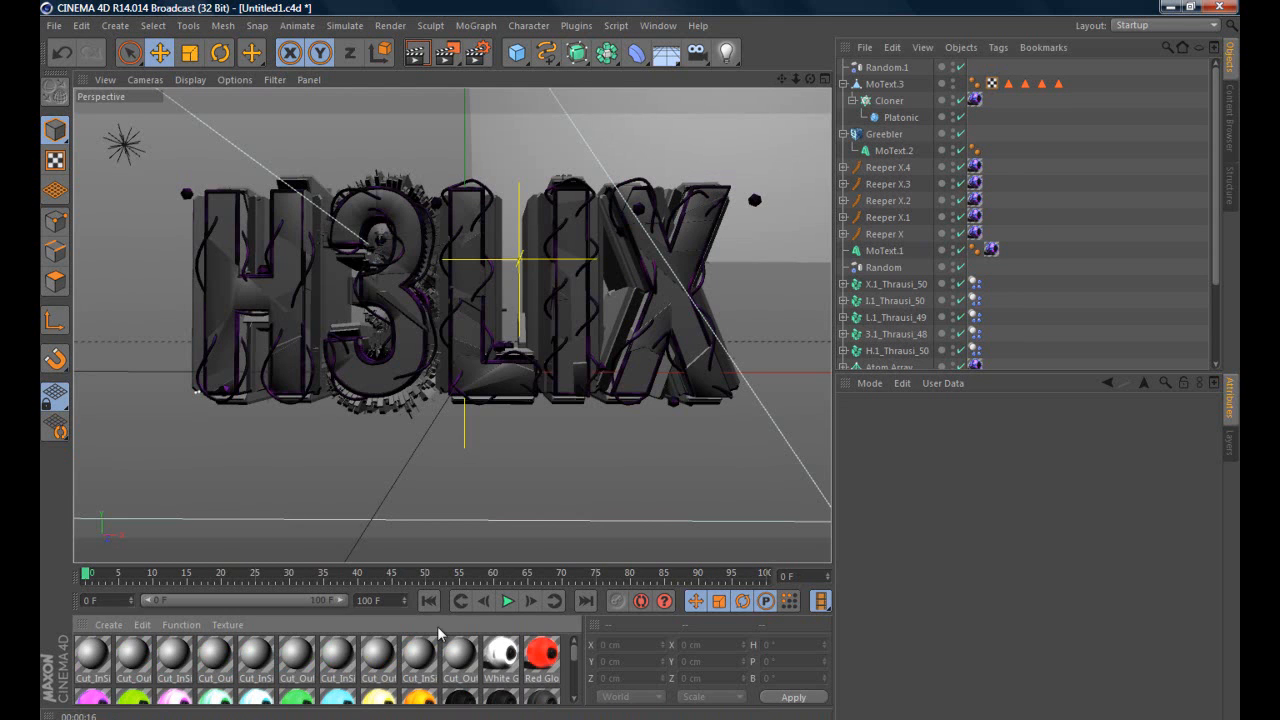
scroll(932, 266, down, 3)
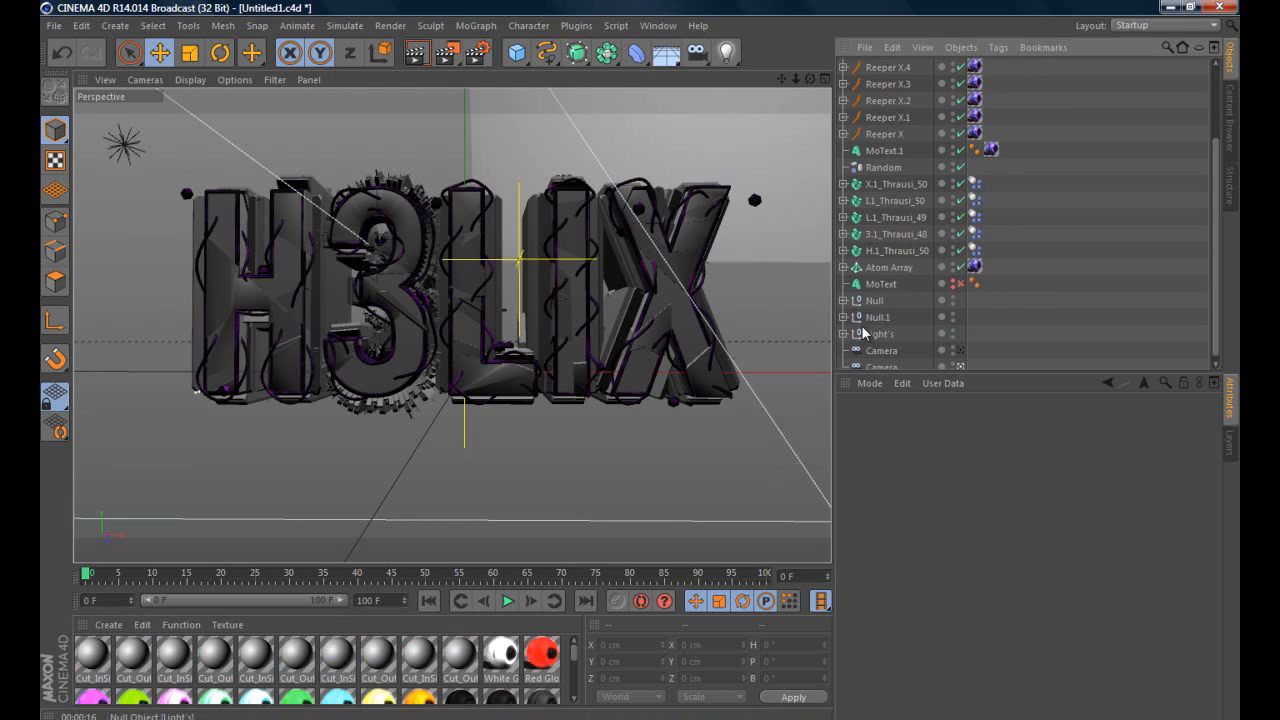
click(843, 251)
click(1024, 267)
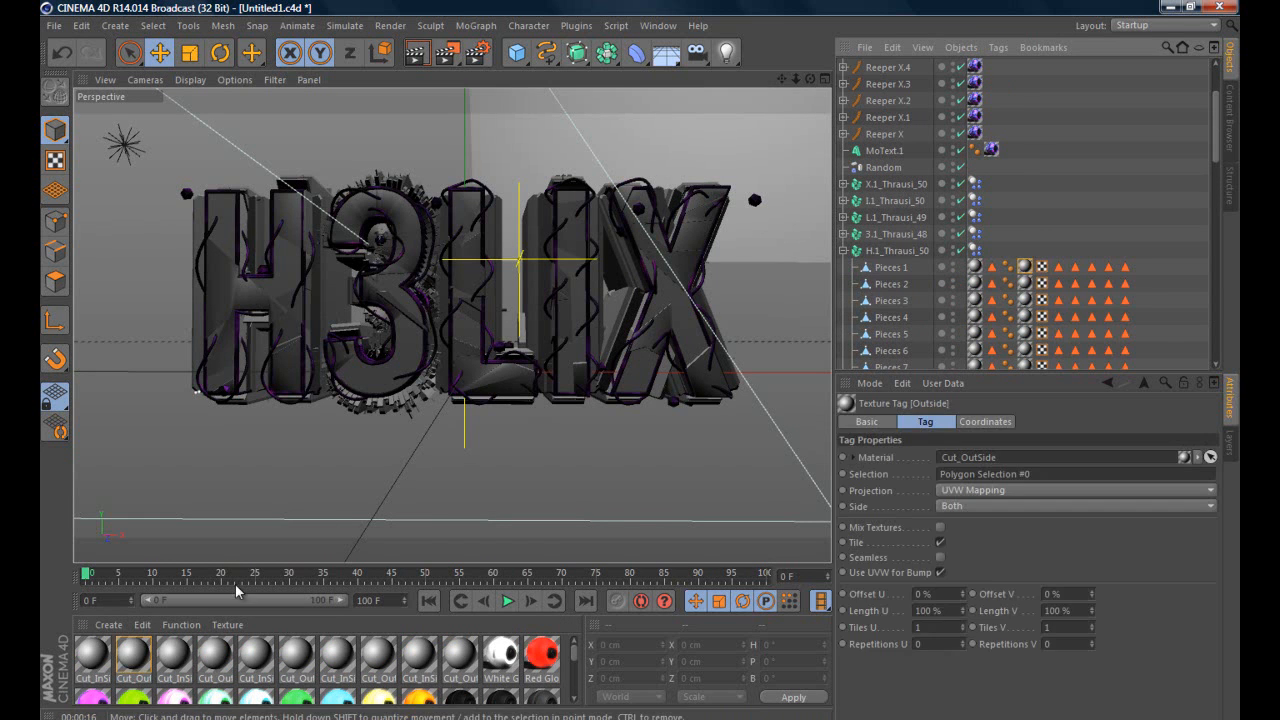
double_click(133, 655)
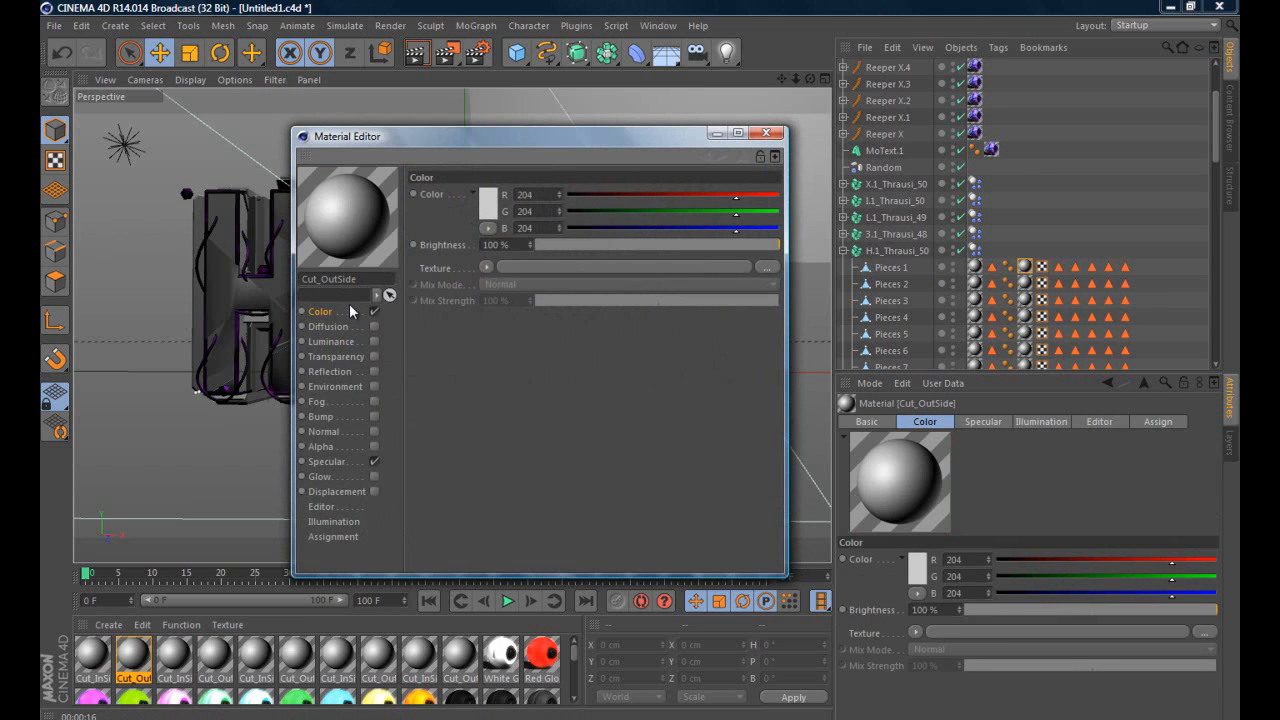
right_click(349, 308)
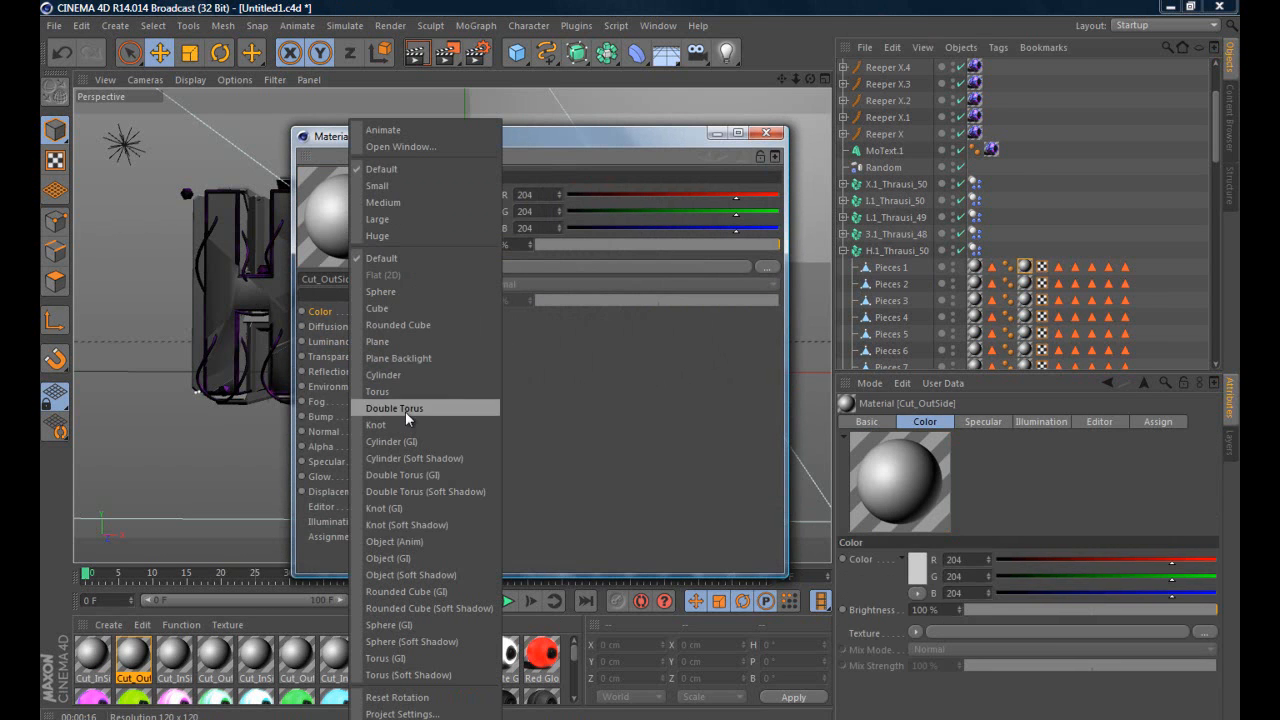
click(430, 574)
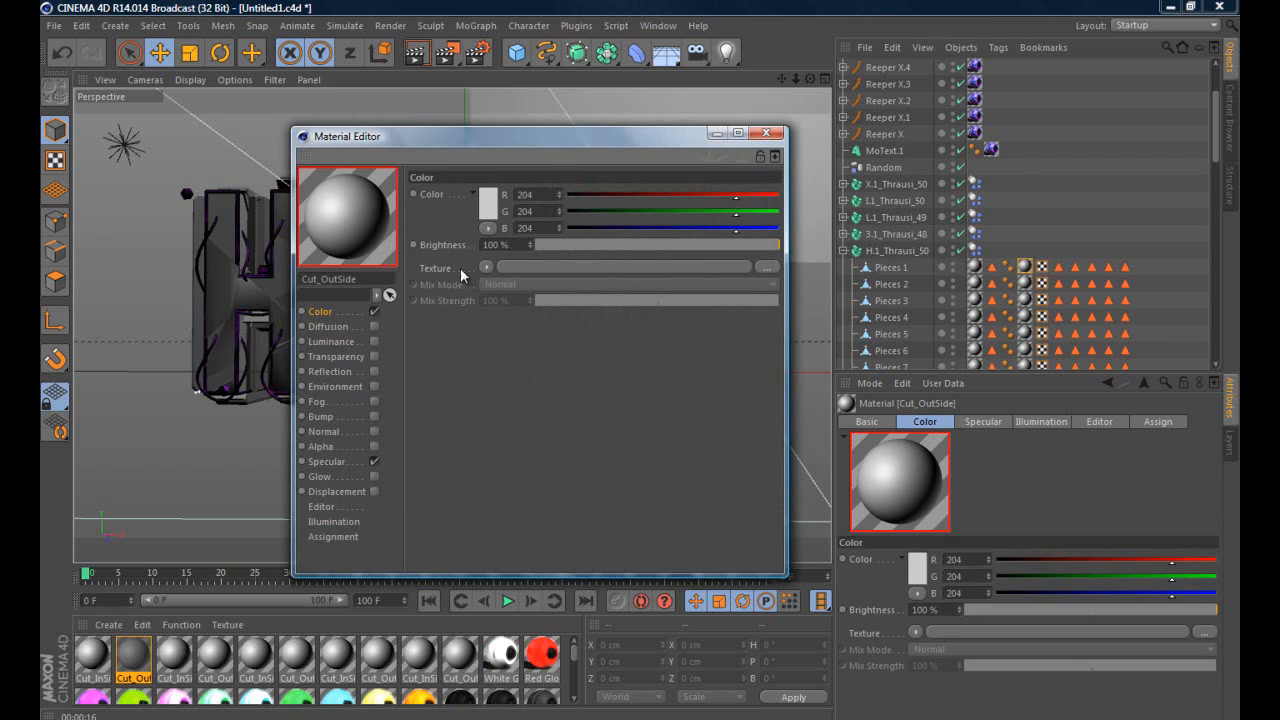
Set the Cut_OutSide material's base colour to a neutral grey of RGB 106, 106, 106
click(488, 205)
drag(420, 195, 401, 199)
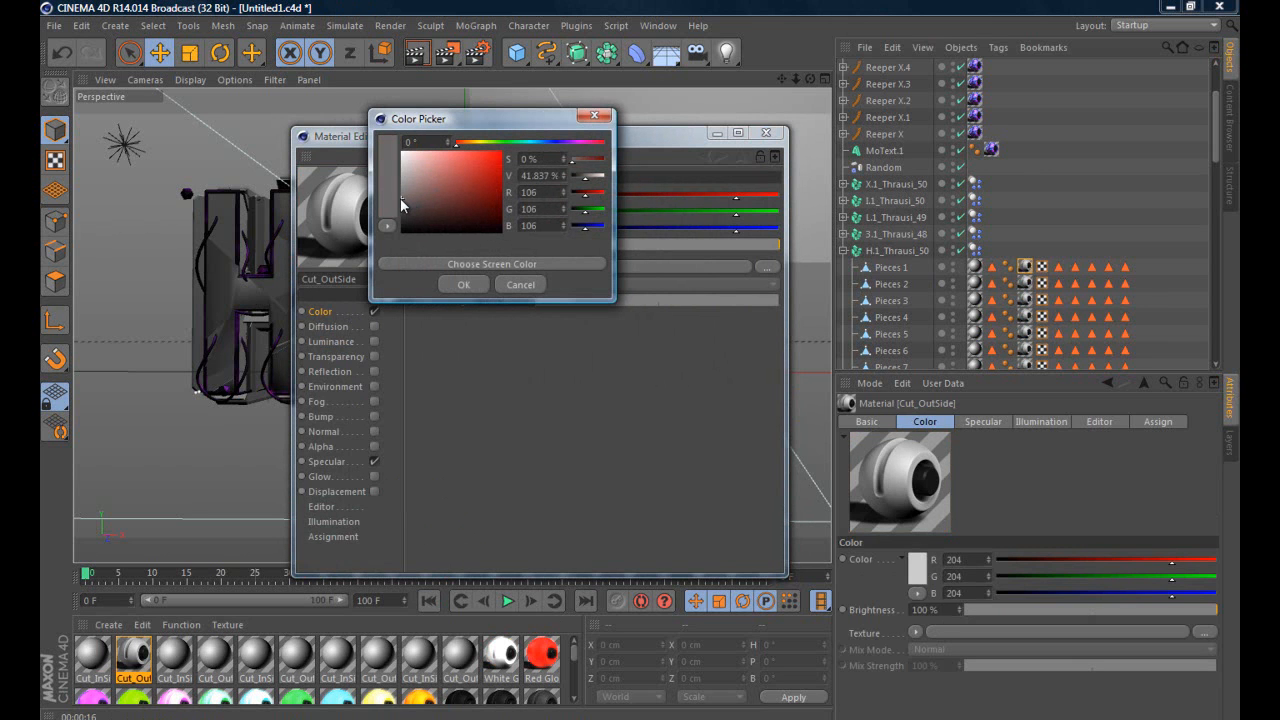
click(463, 284)
Enable luminance on Cut_OutSide at 3% brightness and set its reflection brightness to 4%
click(374, 356)
click(374, 341)
click(374, 356)
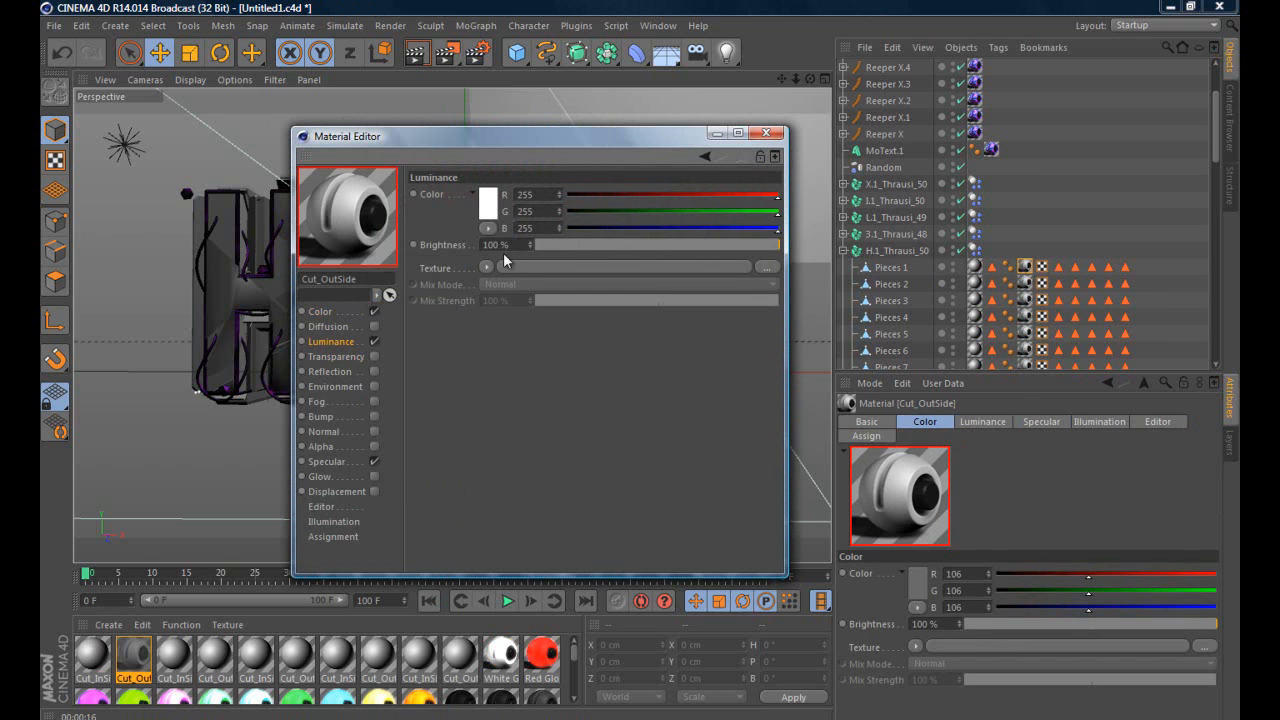
click(549, 244)
click(374, 371)
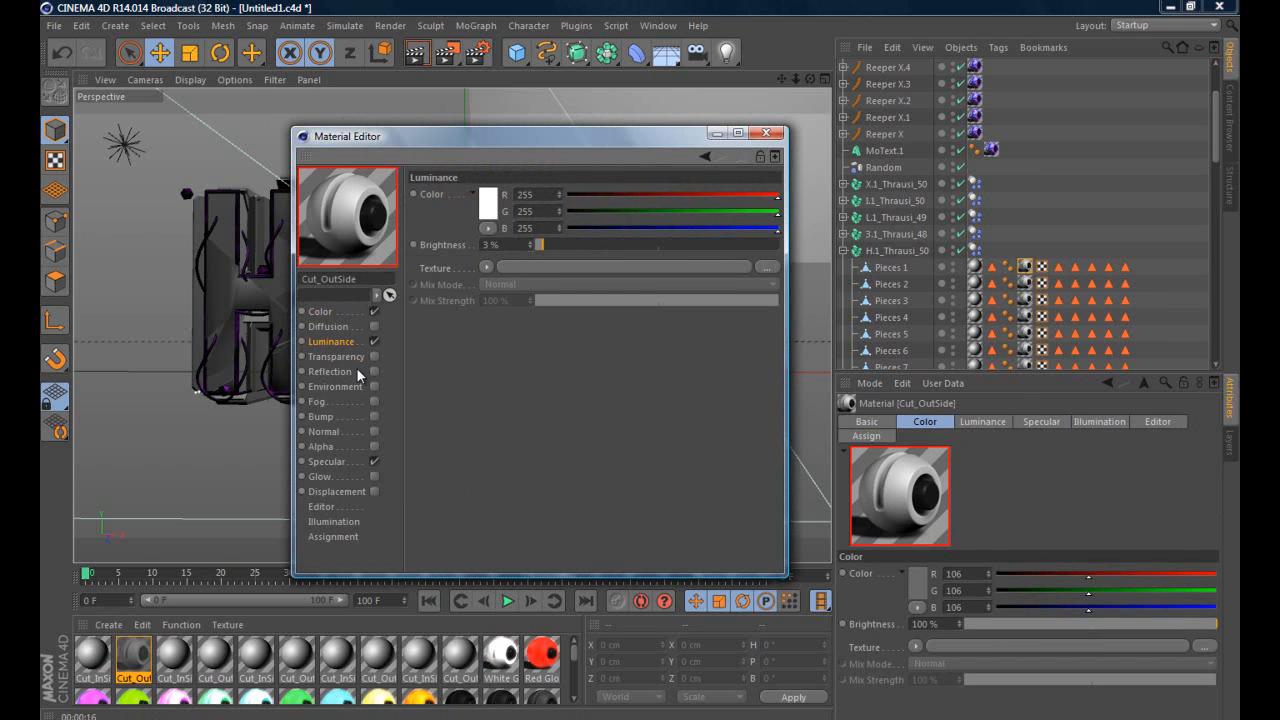
click(549, 245)
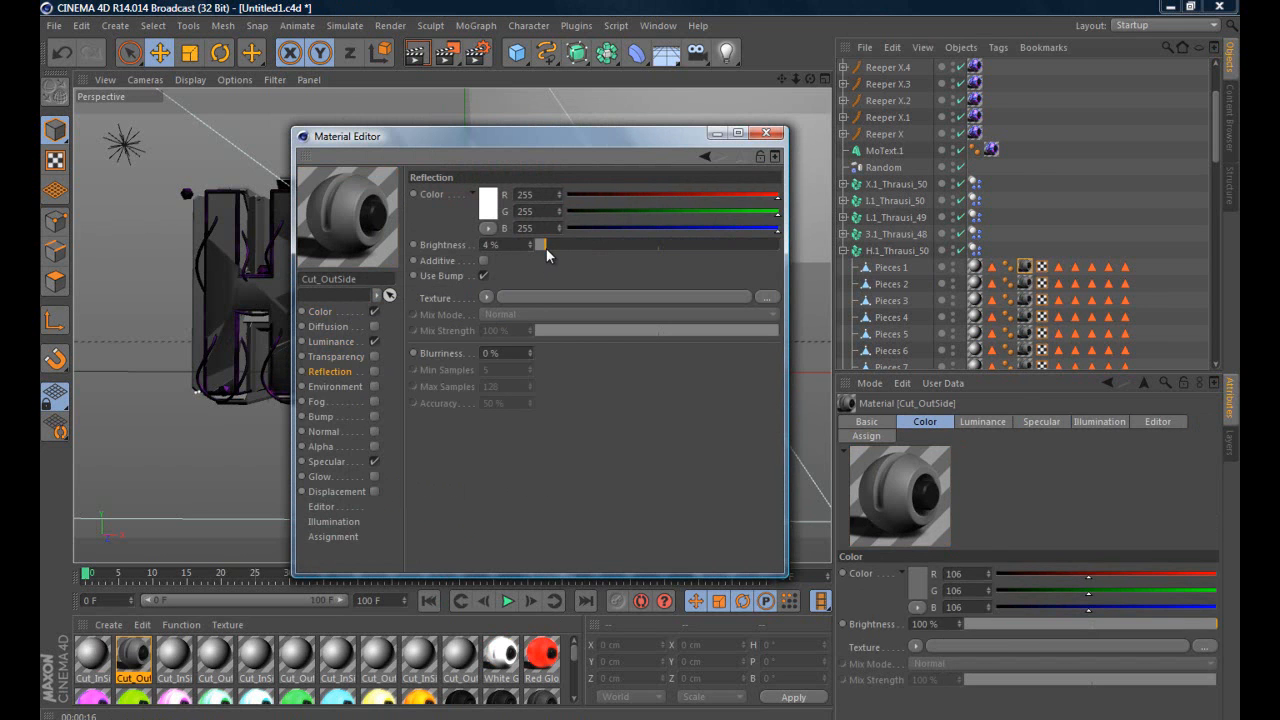
click(765, 133)
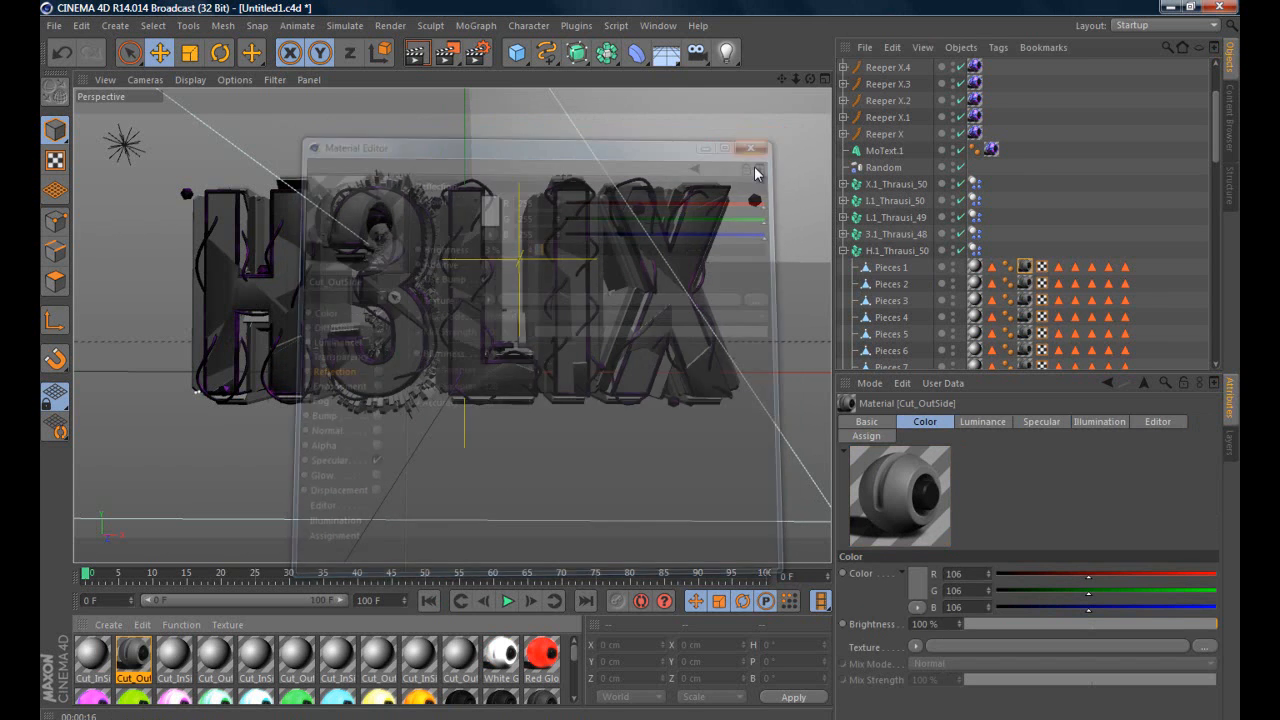
Open the first Cut_InSide material and switch its preview from the sphere to an Object shape
click(108, 655)
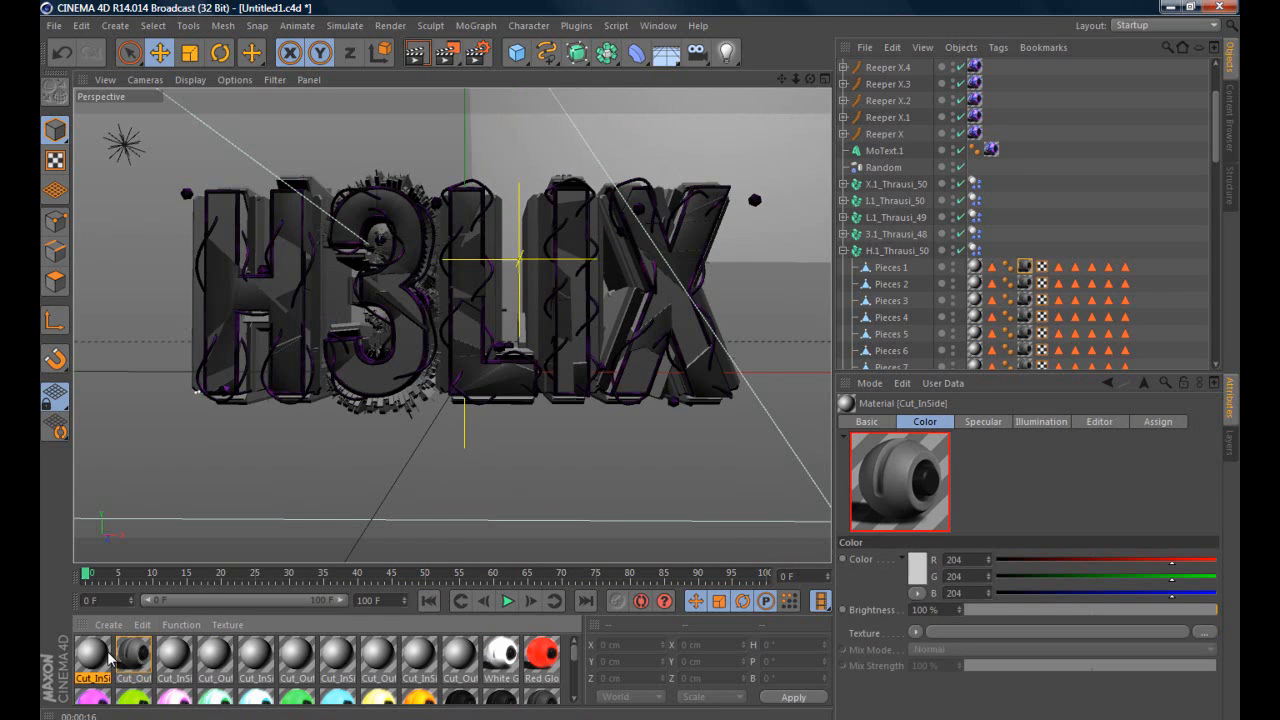
double_click(110, 655)
right_click(330, 200)
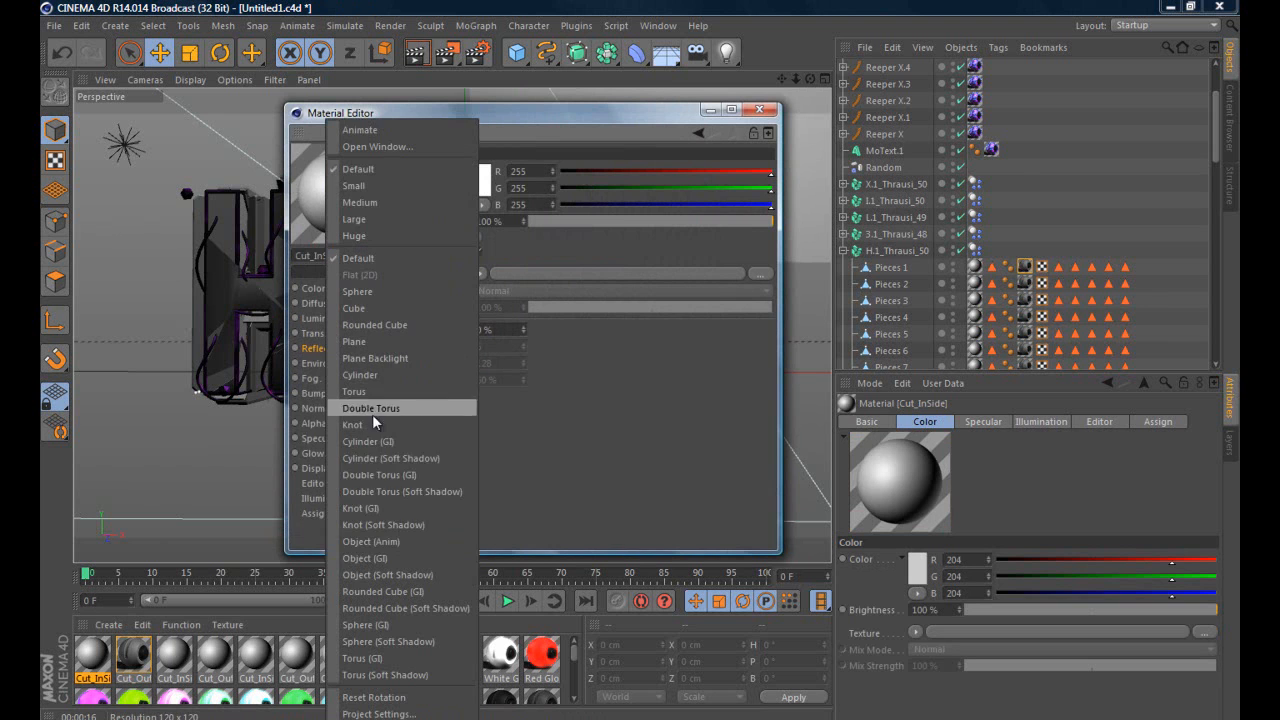
click(396, 557)
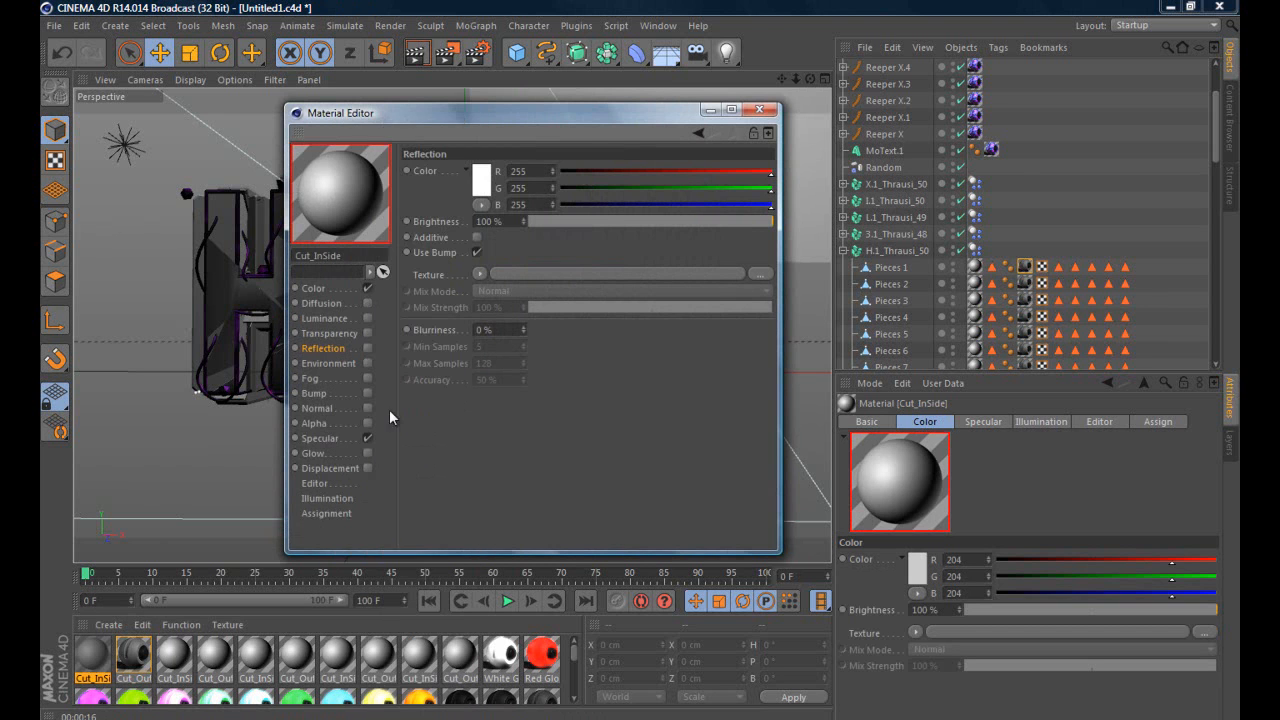
Set the Cut_InSide material's reflection colour to a grey of RGB 96, 96, 96
click(483, 181)
click(384, 177)
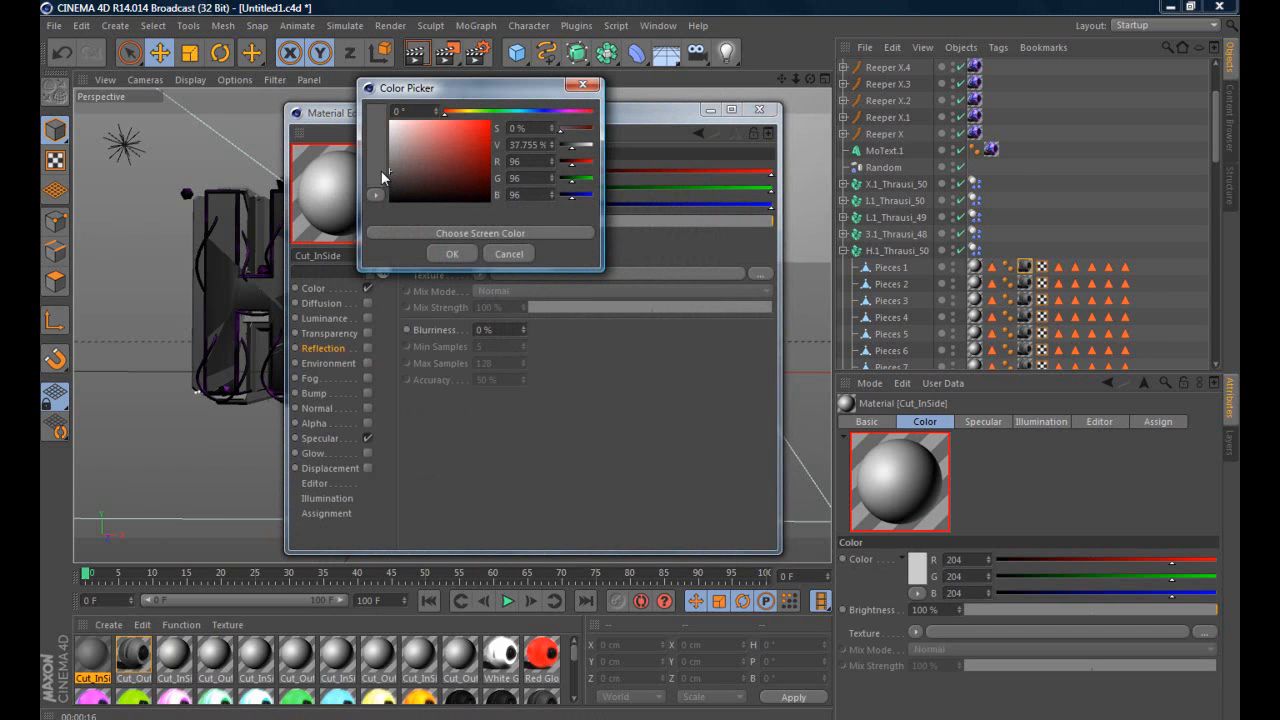
click(446, 254)
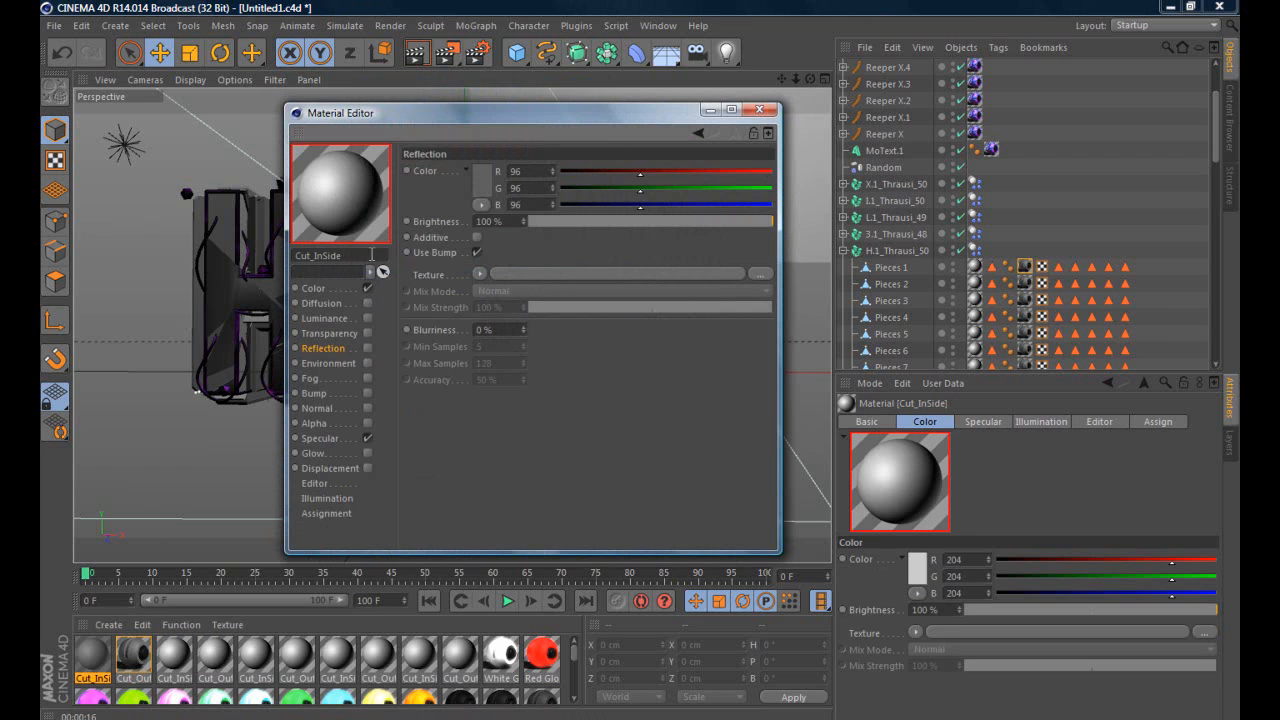
Enable luminance on Cut_InSide and set its reflection to 3% brightness with a grey of RGB 83, 83, 83
click(367, 318)
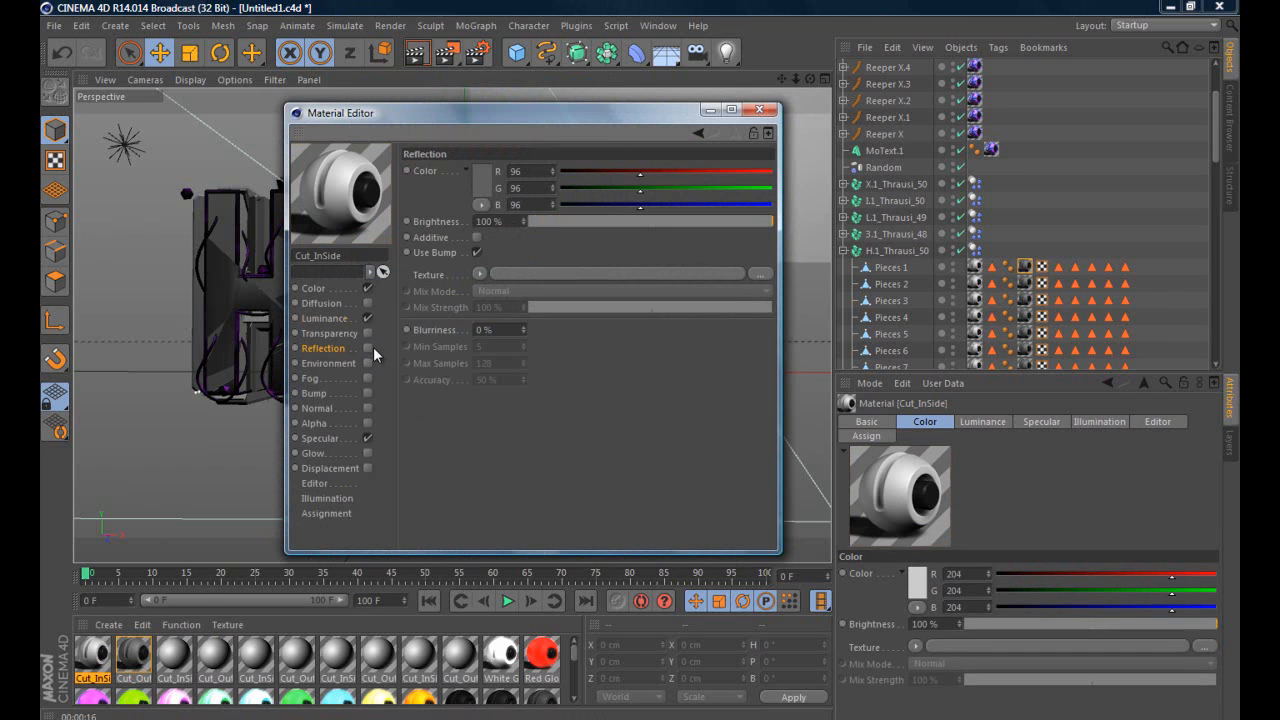
drag(540, 220, 537, 221)
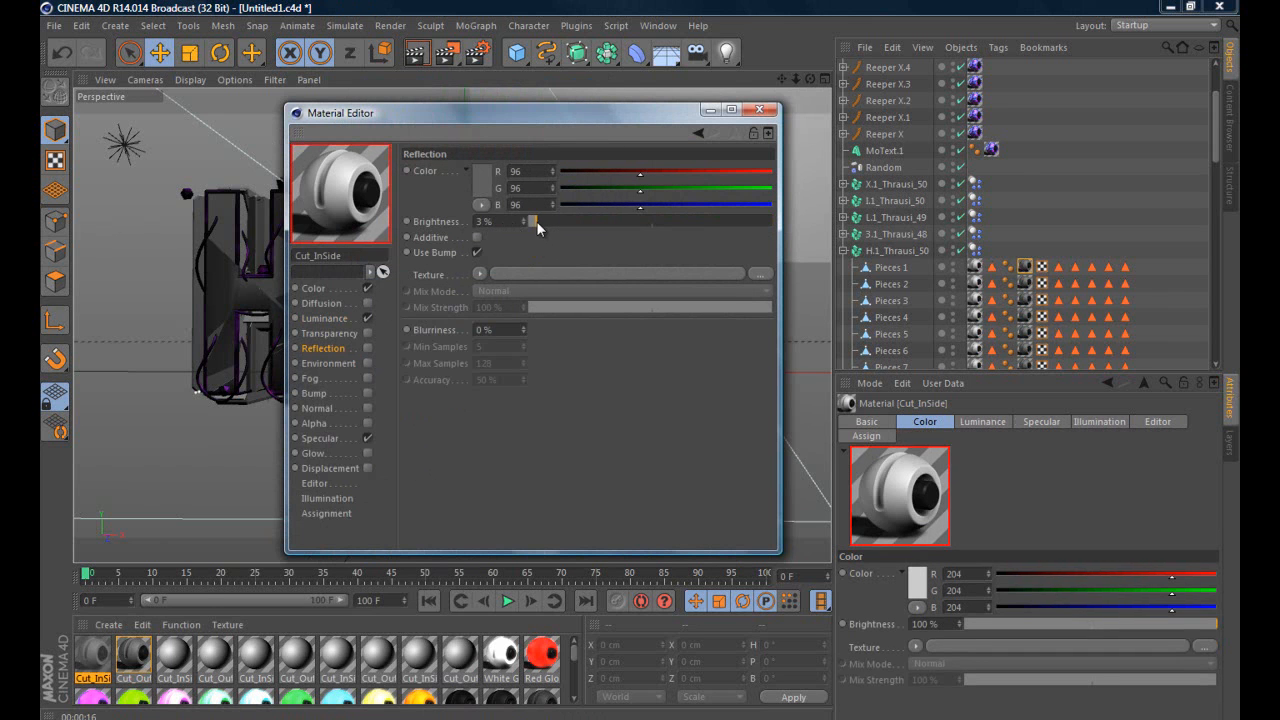
click(484, 178)
click(485, 180)
drag(436, 162, 388, 170)
click(456, 258)
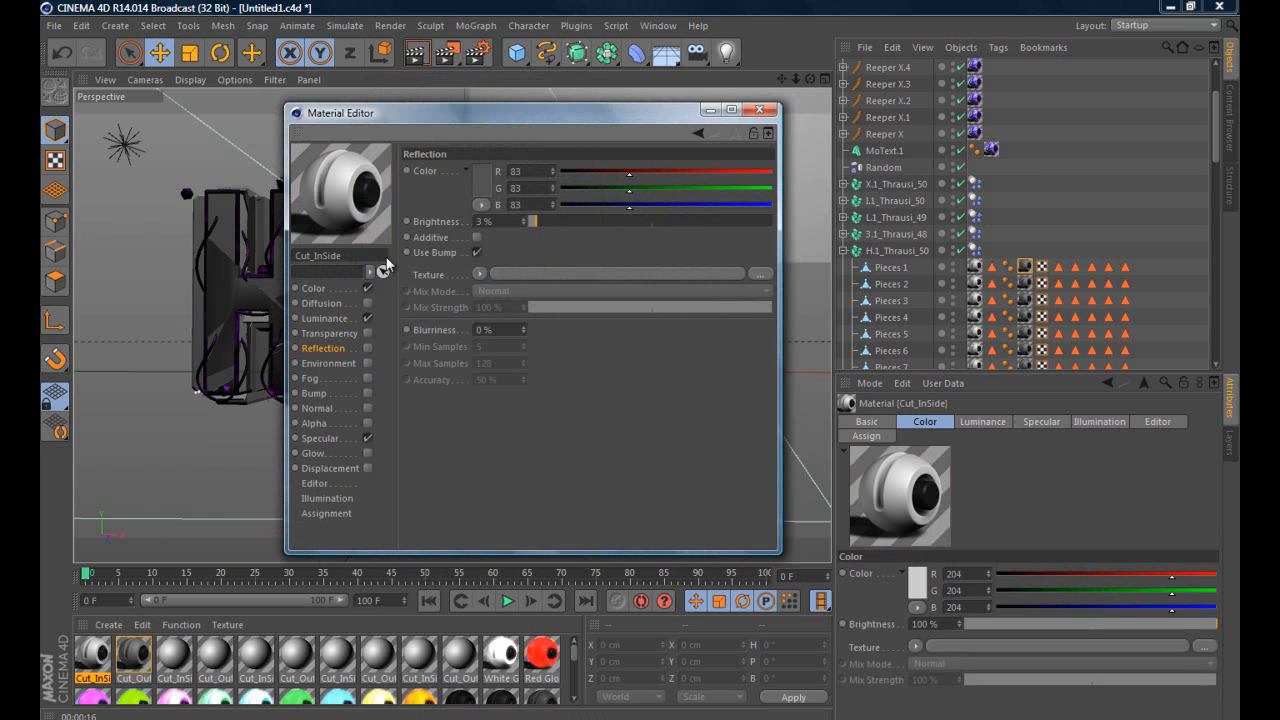
Set the Cut_InSide material's base colour to a dark grey of RGB 93, 93, 93
click(313, 288)
click(480, 182)
drag(386, 176, 384, 192)
click(452, 266)
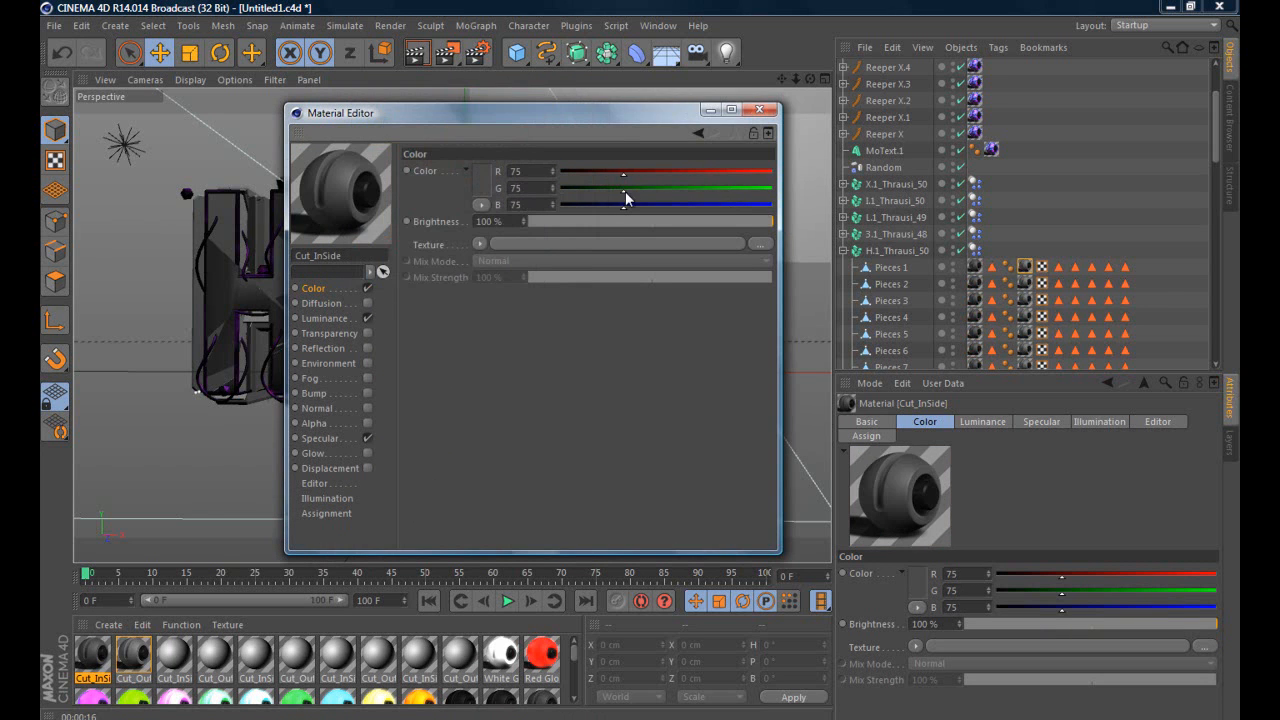
click(480, 182)
drag(387, 186, 388, 178)
click(441, 257)
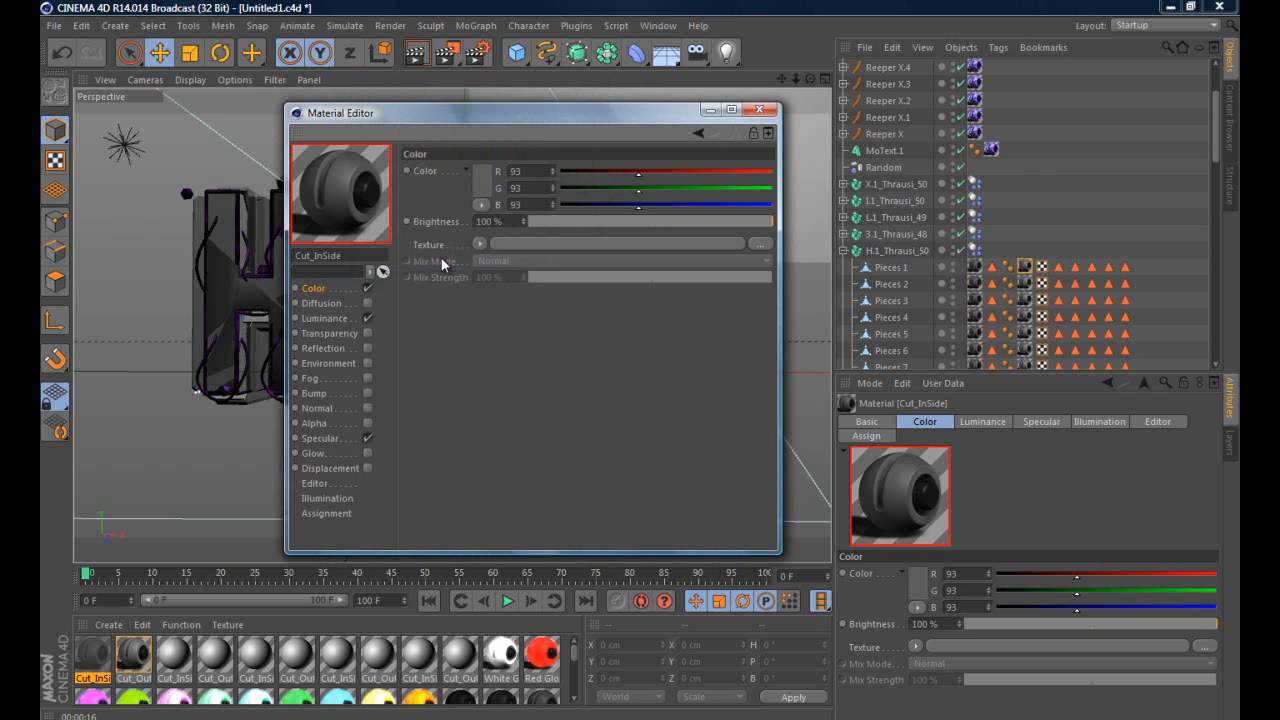
click(759, 109)
Check the base colour values of the Cut_OutSide material for comparison with Cut_InSide
click(127, 658)
double_click(127, 658)
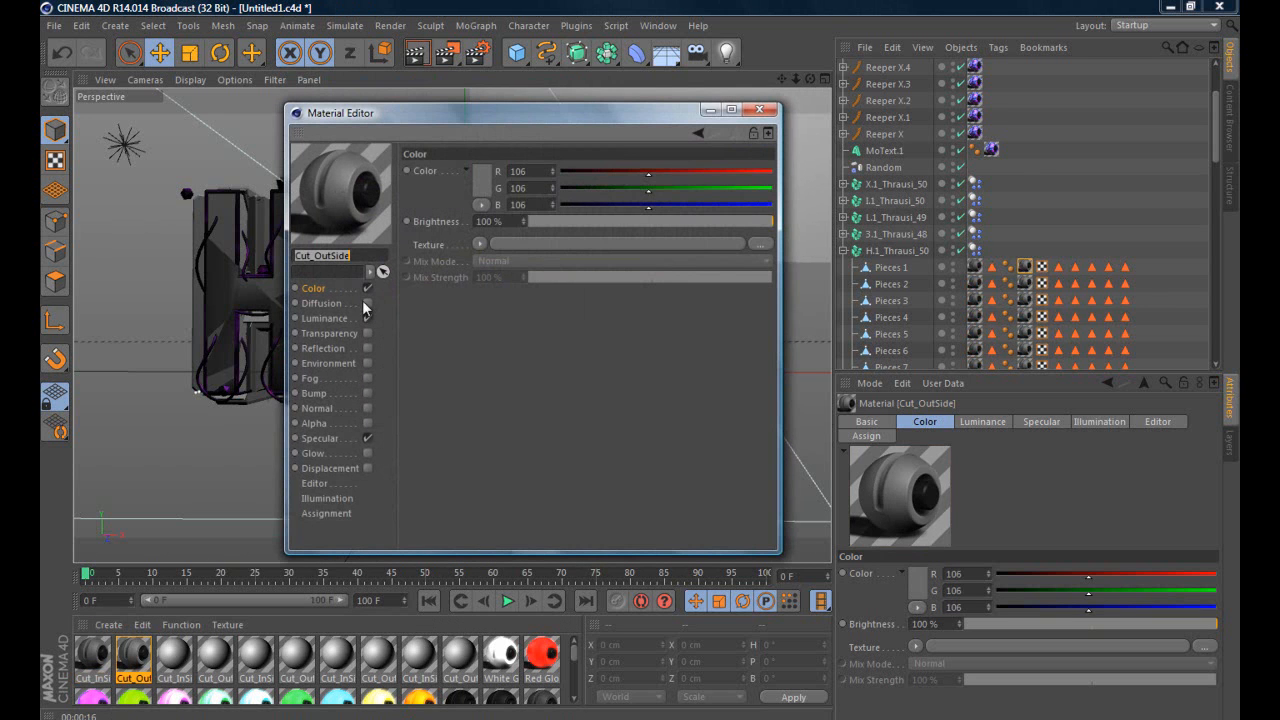
click(759, 109)
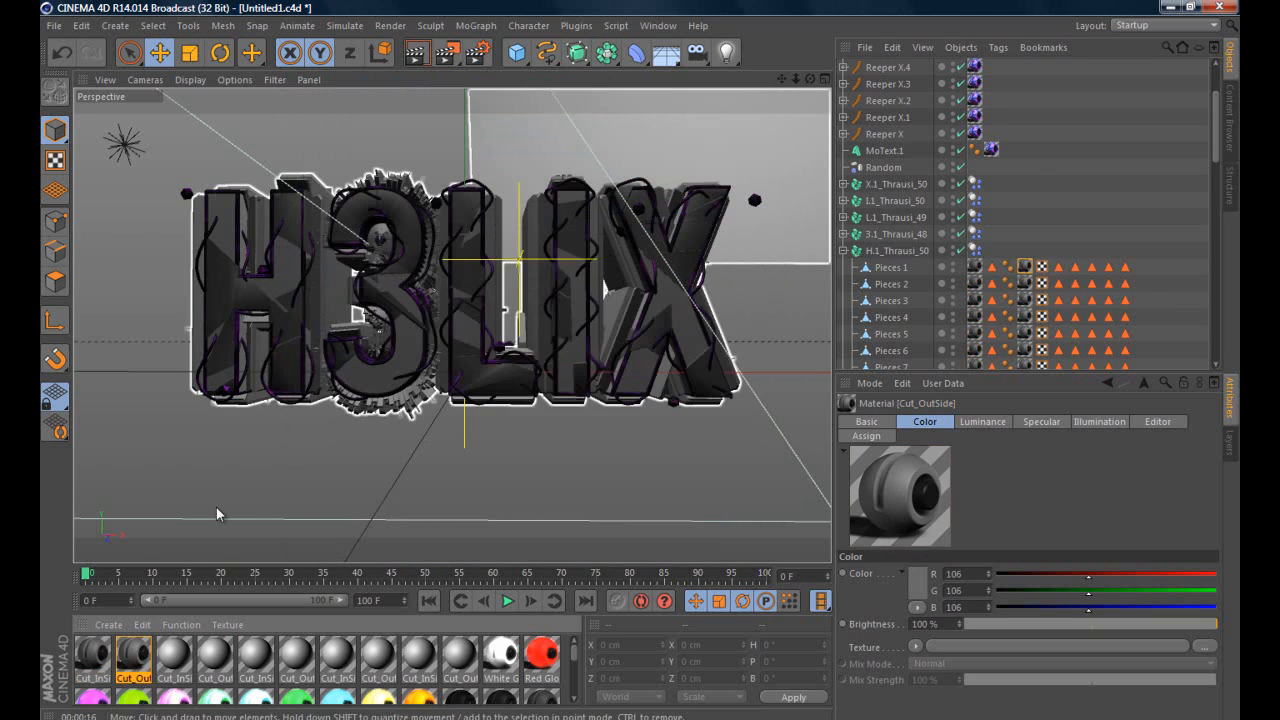
Set the Cut_InSide material's base colour to a grey of RGB 106, 106, 106
double_click(92, 656)
click(516, 171)
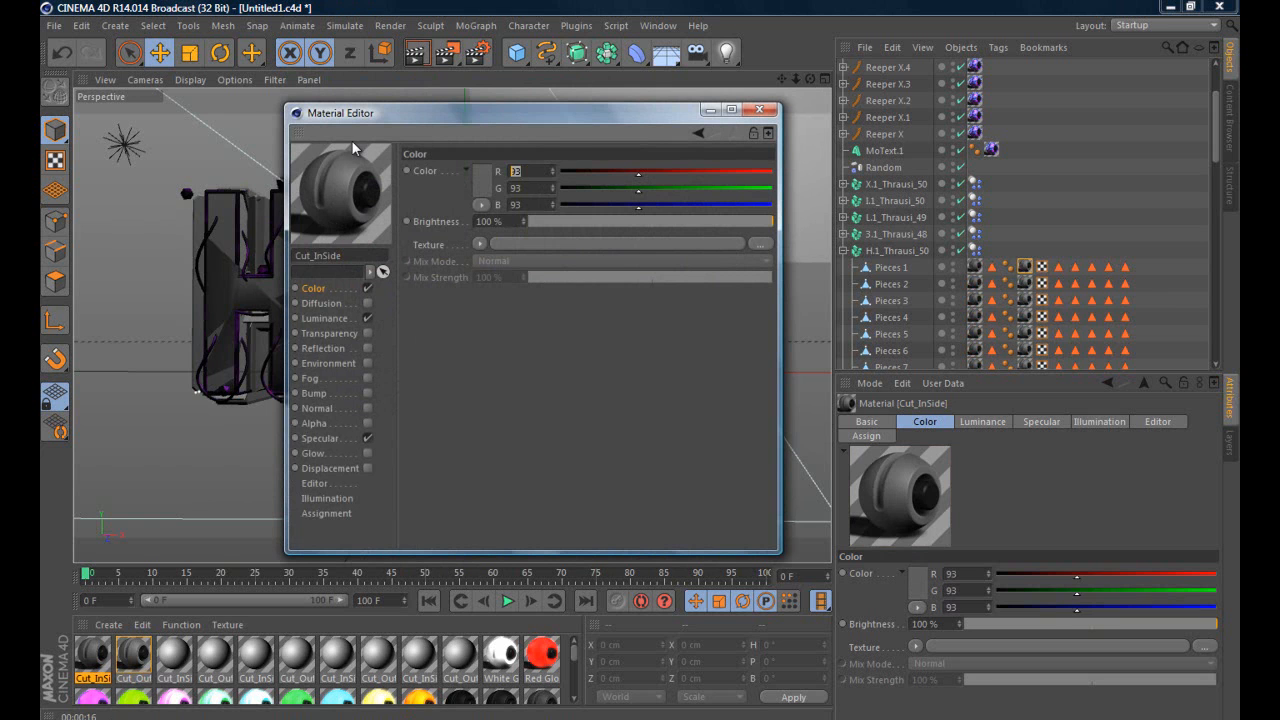
text(106)
key(Tab)
text(106)
key(Tab)
text(106)
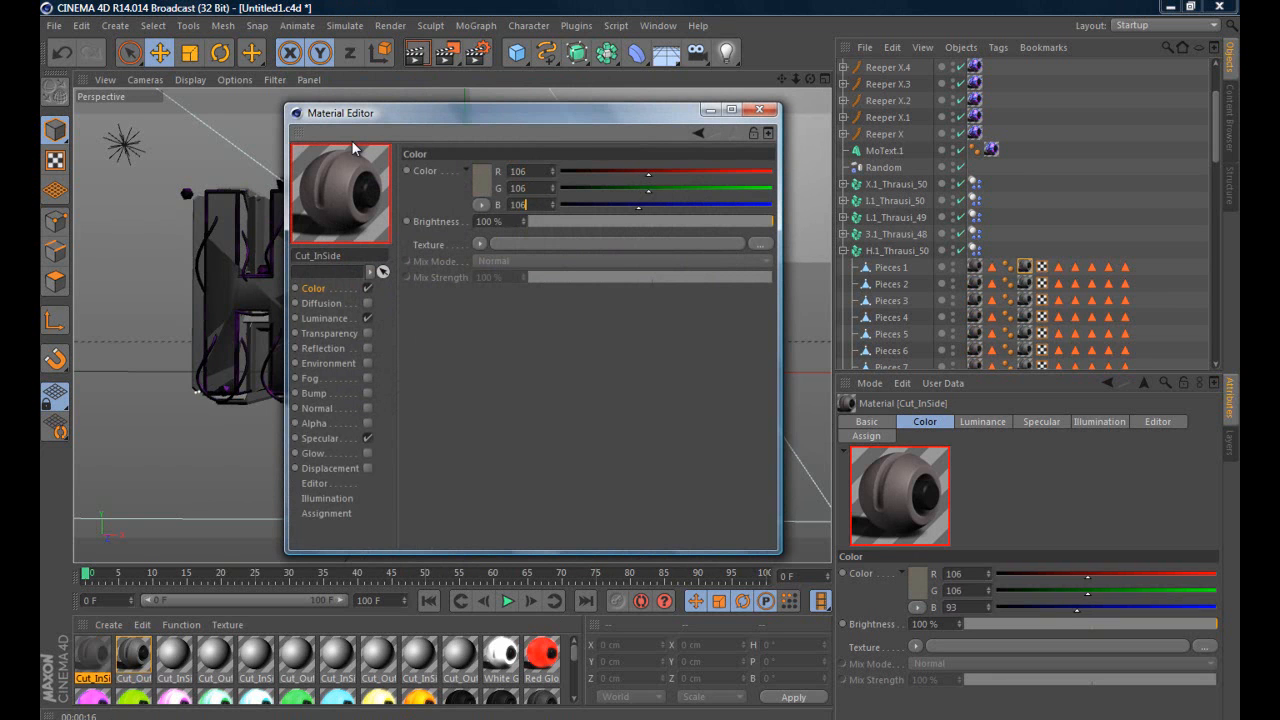
key(Return)
click(759, 109)
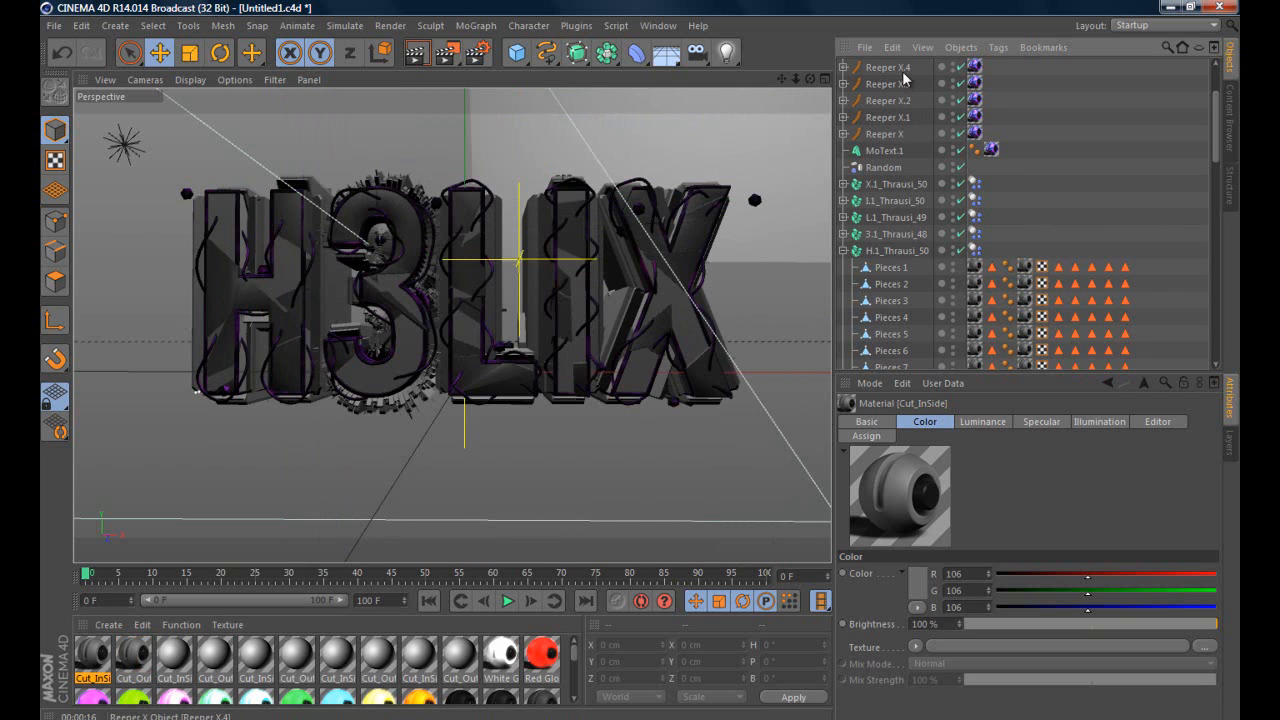
Push Random.1 and MoText.3, with its Cloner and Platonic, slightly back in depth, and clear the selection
scroll(889, 195, up, 3)
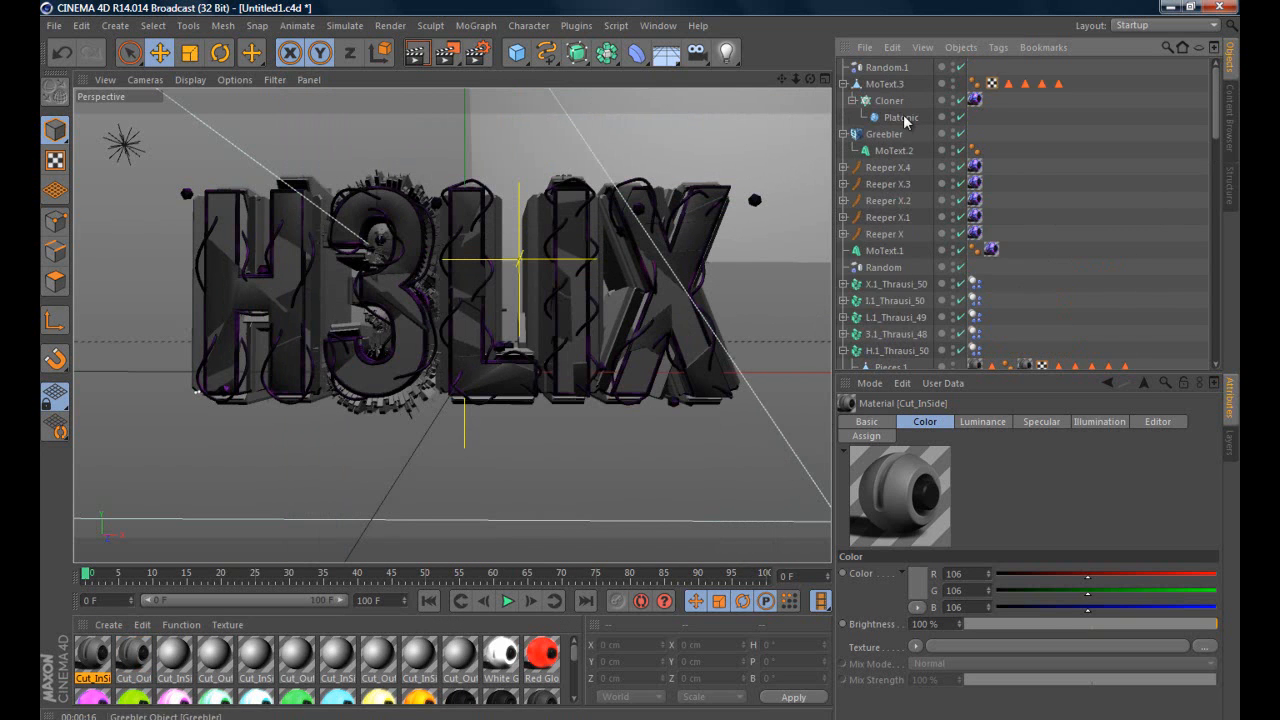
click(888, 68)
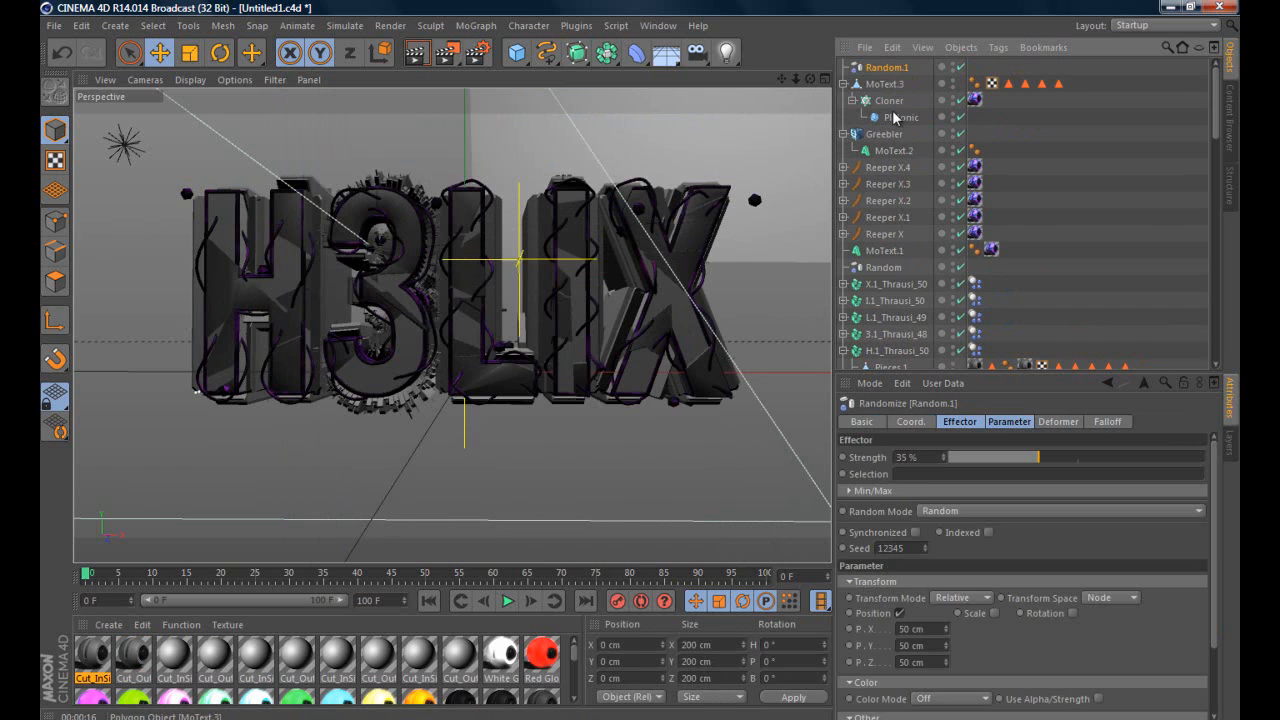
shift+click(896, 118)
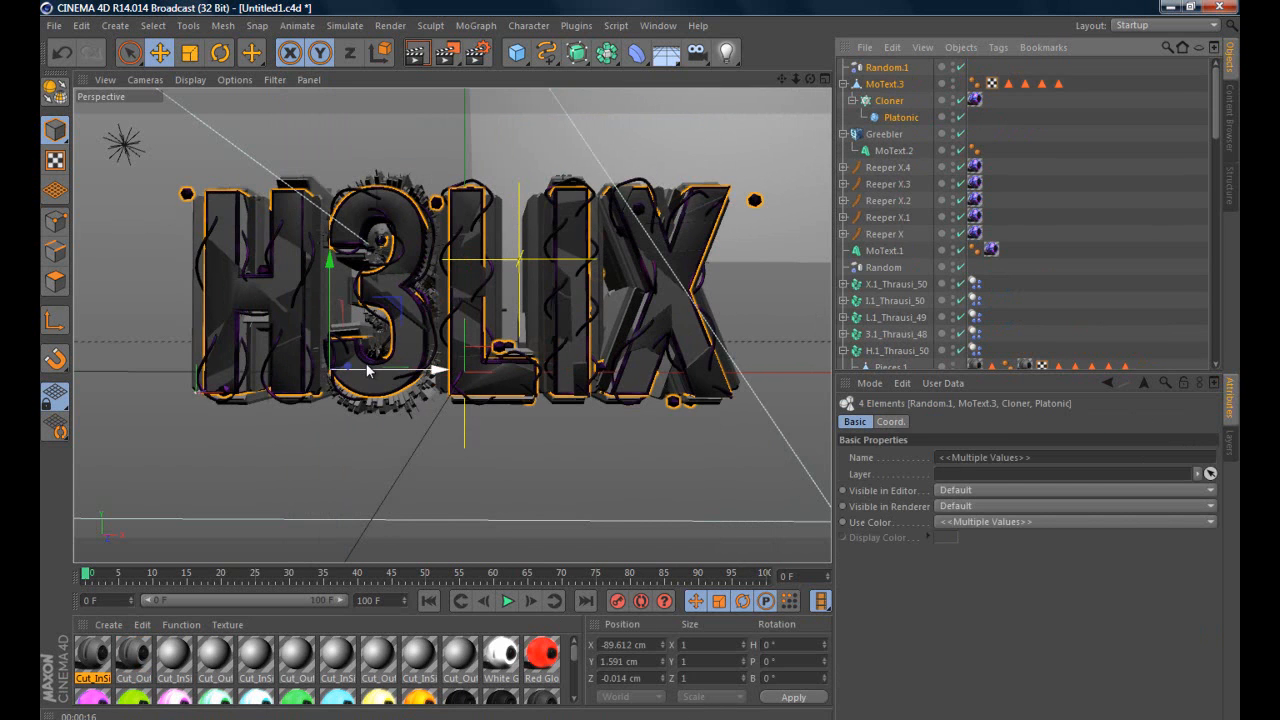
drag(351, 369, 352, 370)
click(1062, 192)
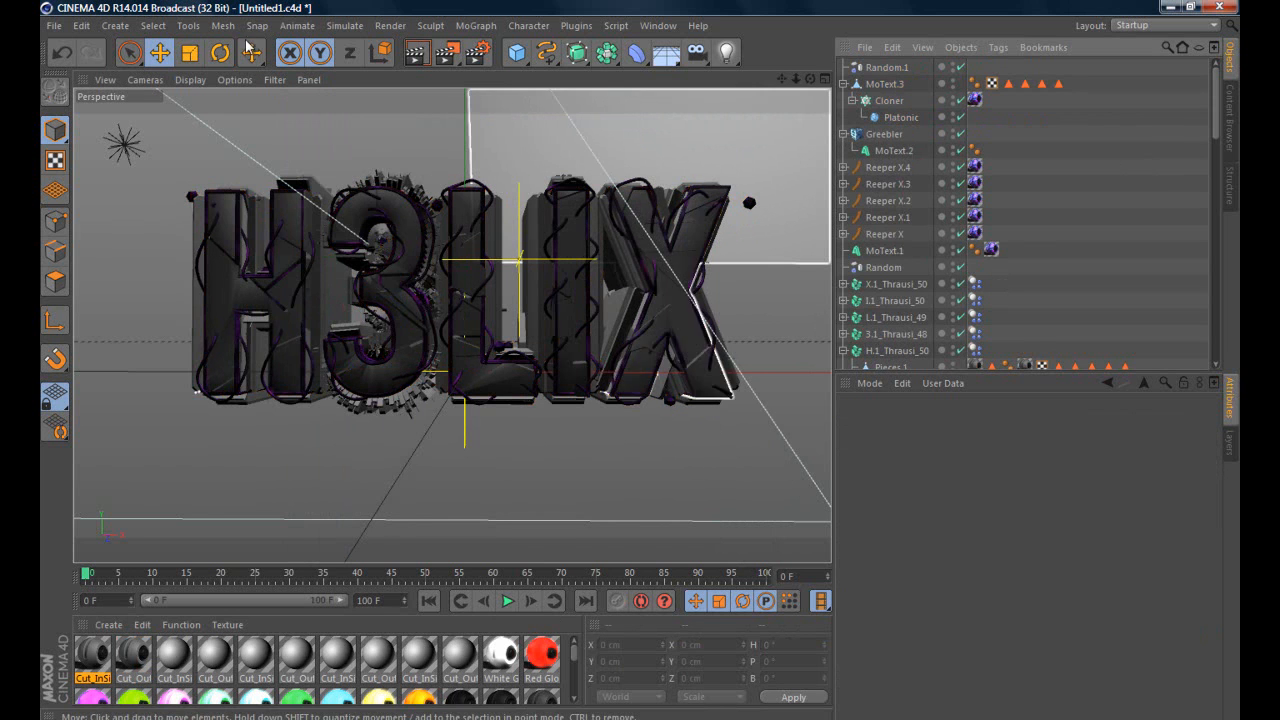
Render the perspective view to preview the shattered H3LIX text with its materials
click(415, 52)
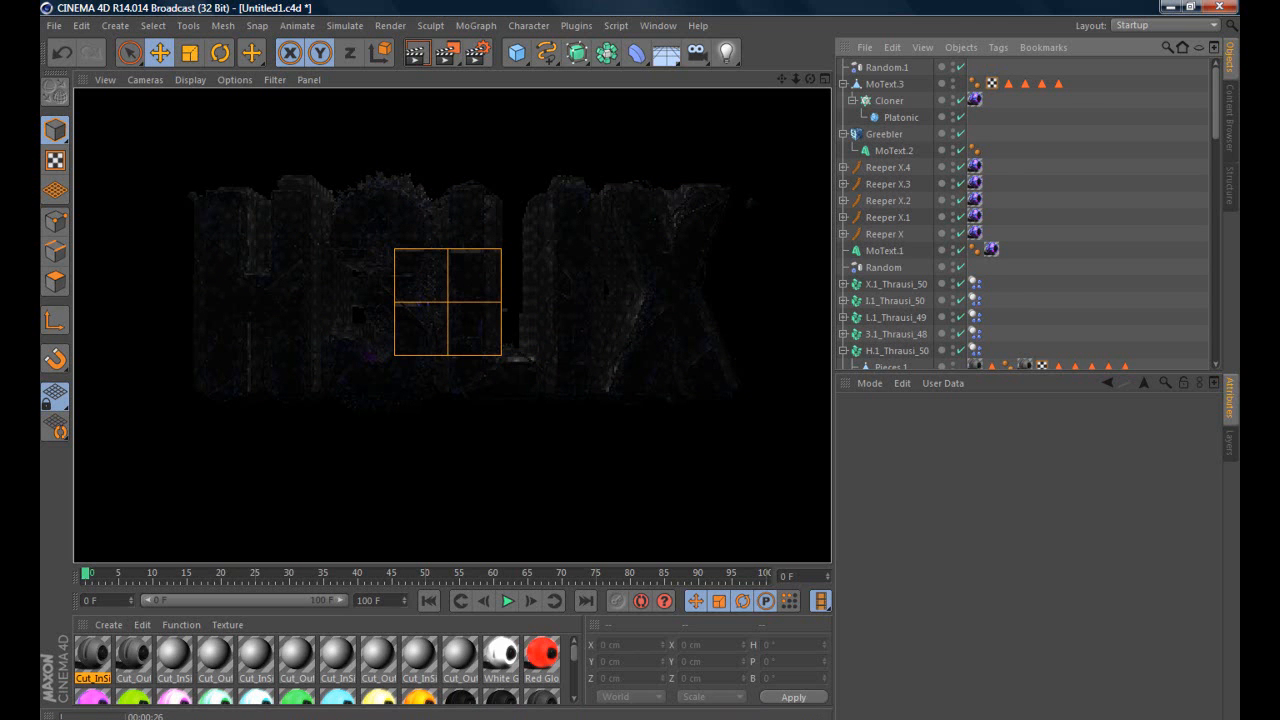
click(900, 718)
click(1170, 676)
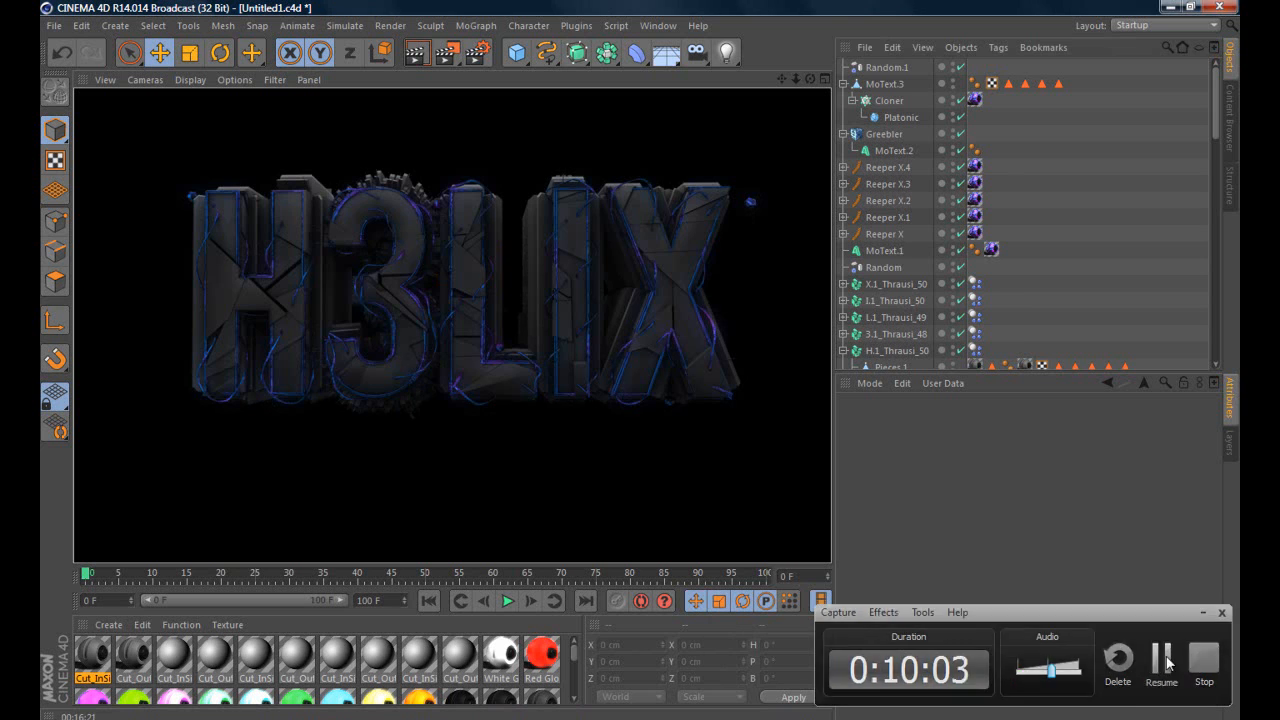